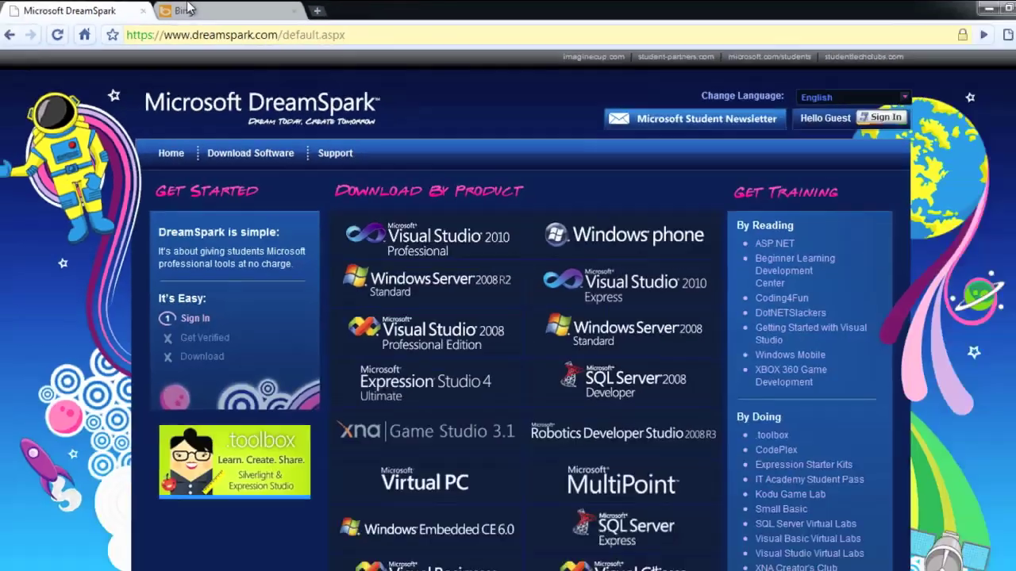
Search Bing for 'expression blend 4' and open the Microsoft Expression Studio Ultimate result.
click(383, 35)
click(299, 216)
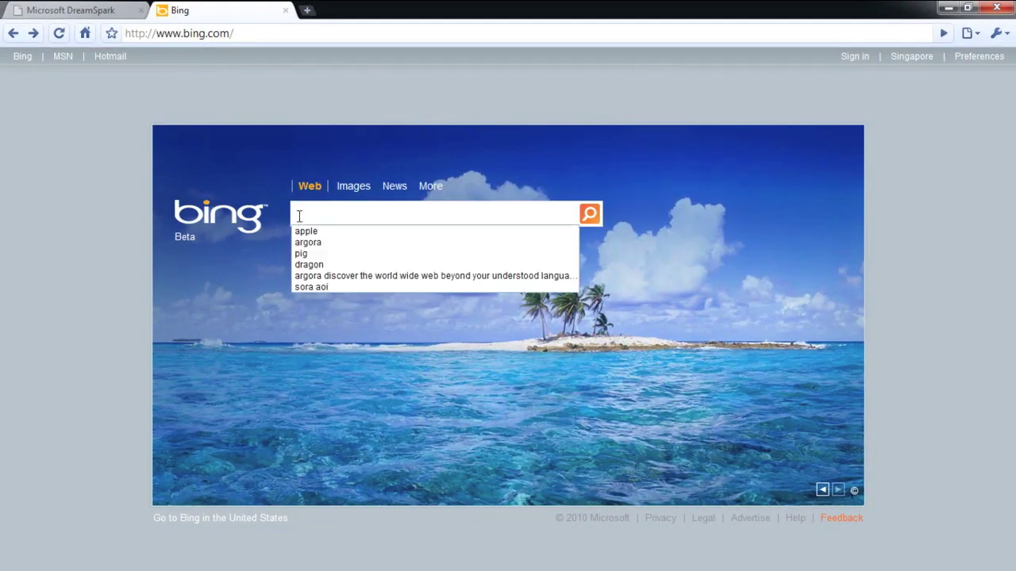
text(expression blend 4)
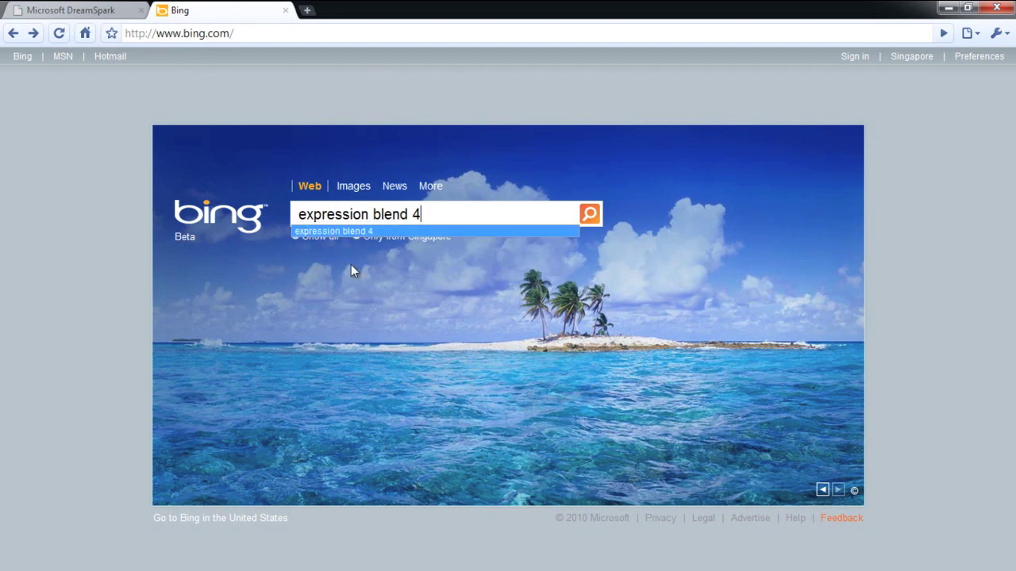
key(Escape)
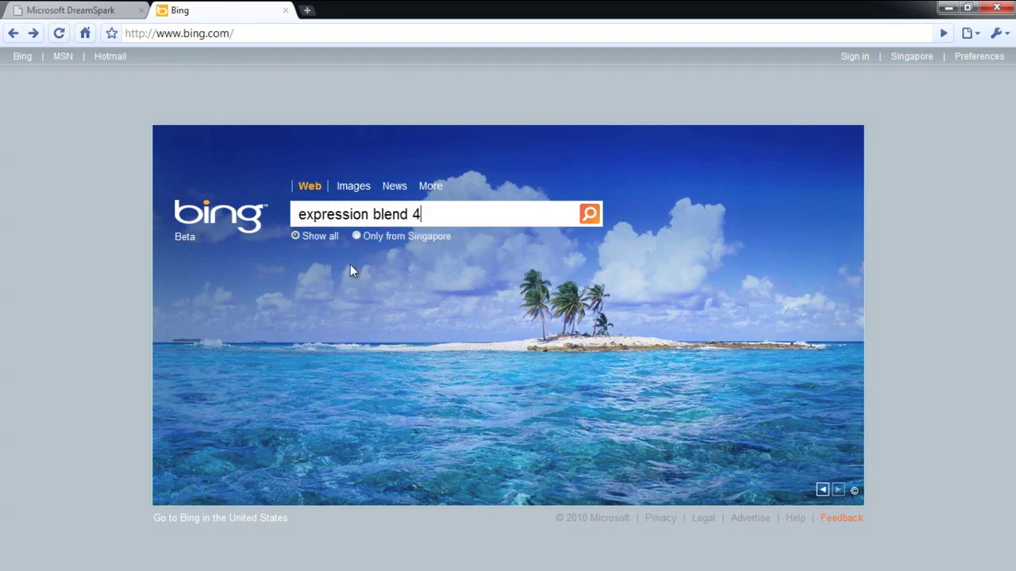
click(589, 214)
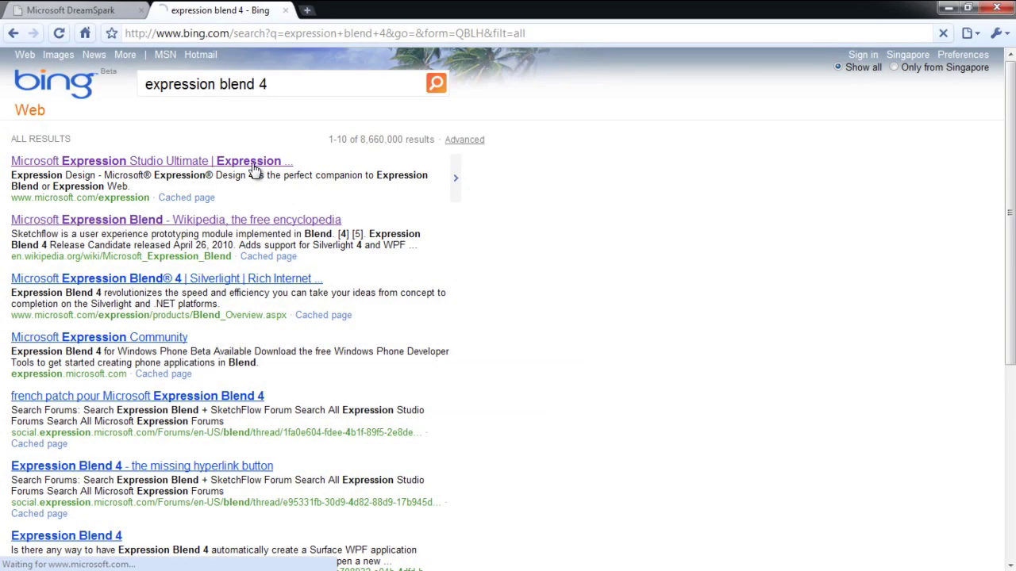
click(252, 164)
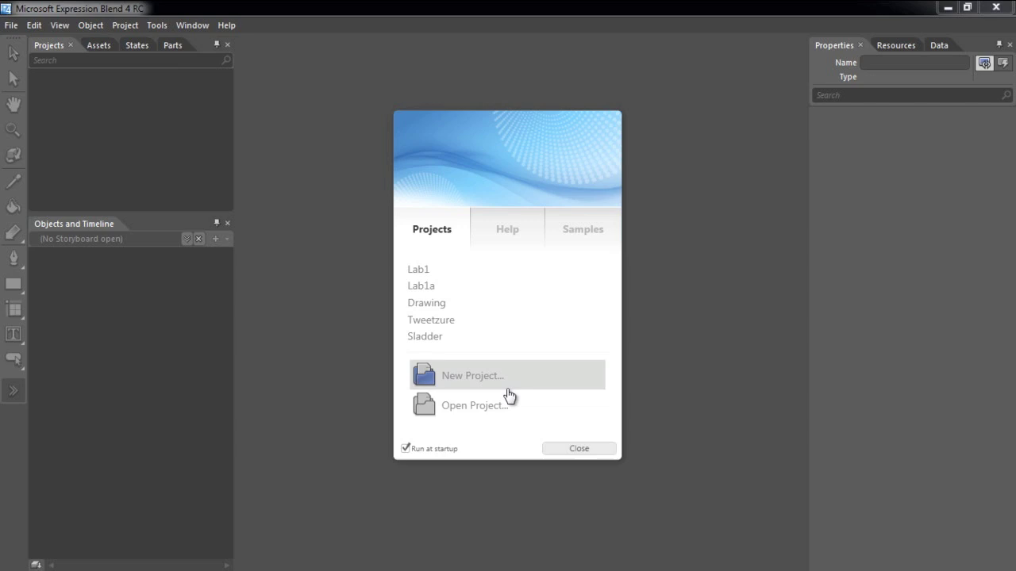
Dismiss the Blend start screen and start a new project from the File menu.
click(563, 449)
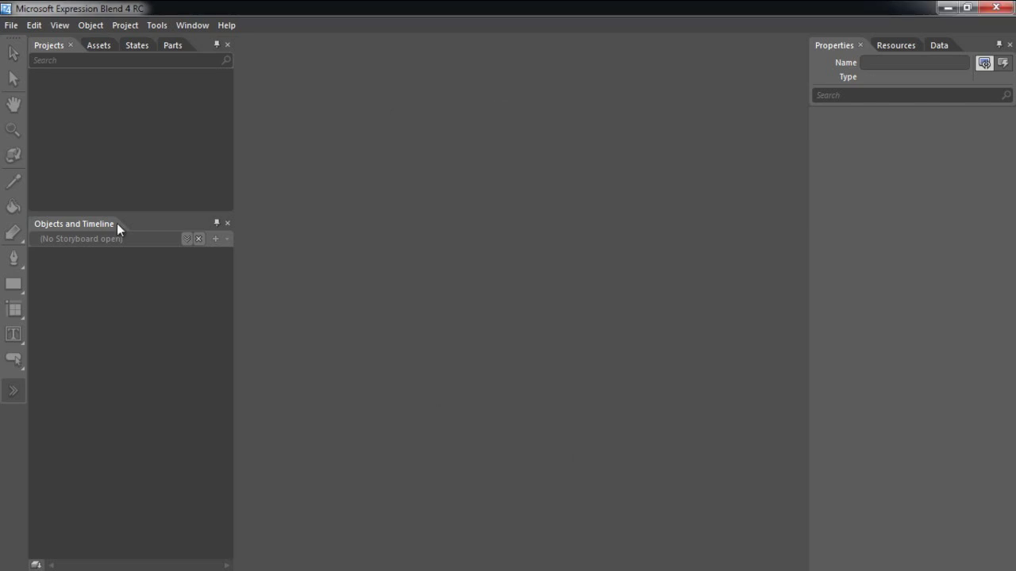
click(15, 24)
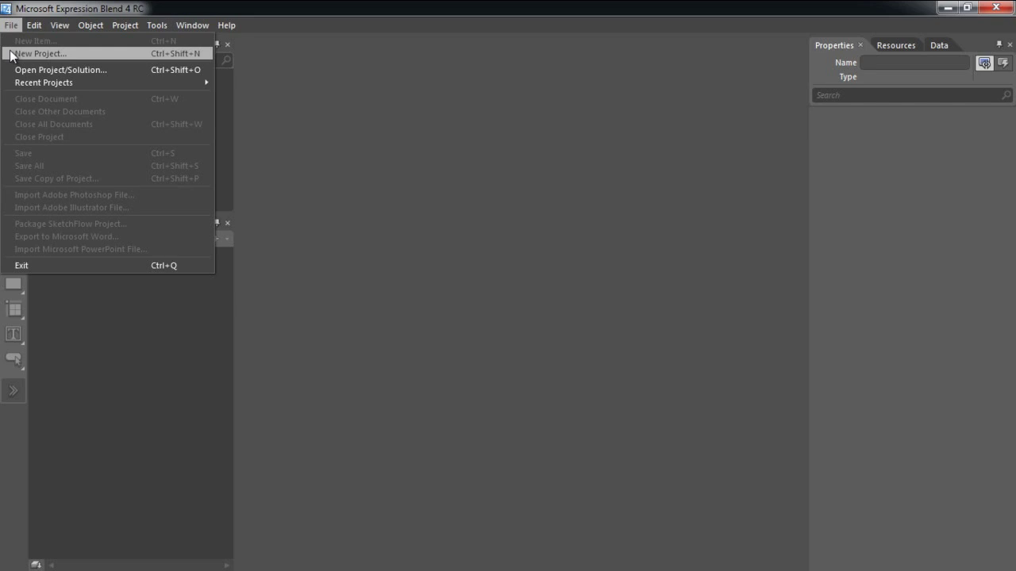
click(10, 54)
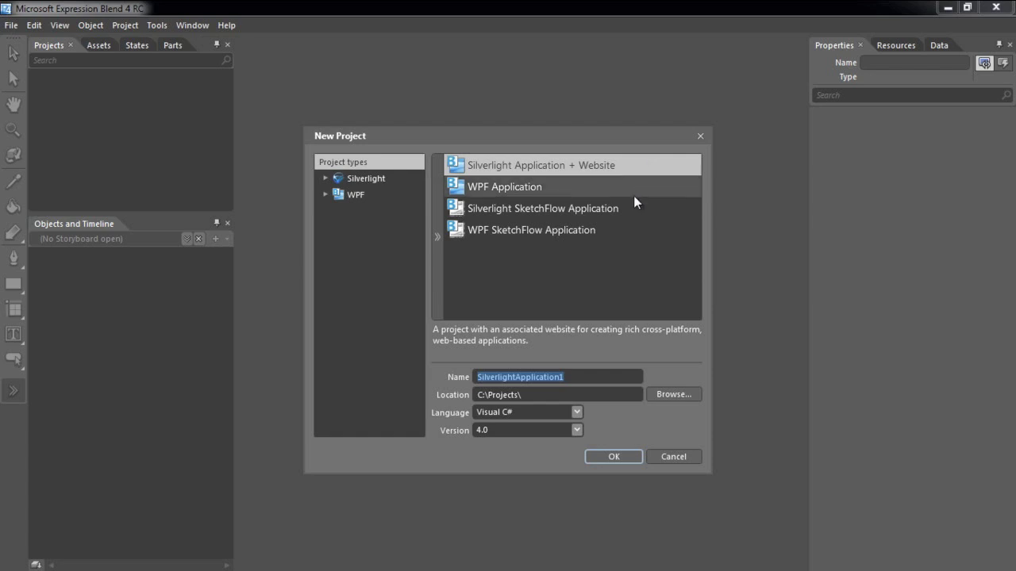
Create the Lab1 Silverlight Application + Website project in Visual C# with Silverlight version 4.0.
text(Lab1)
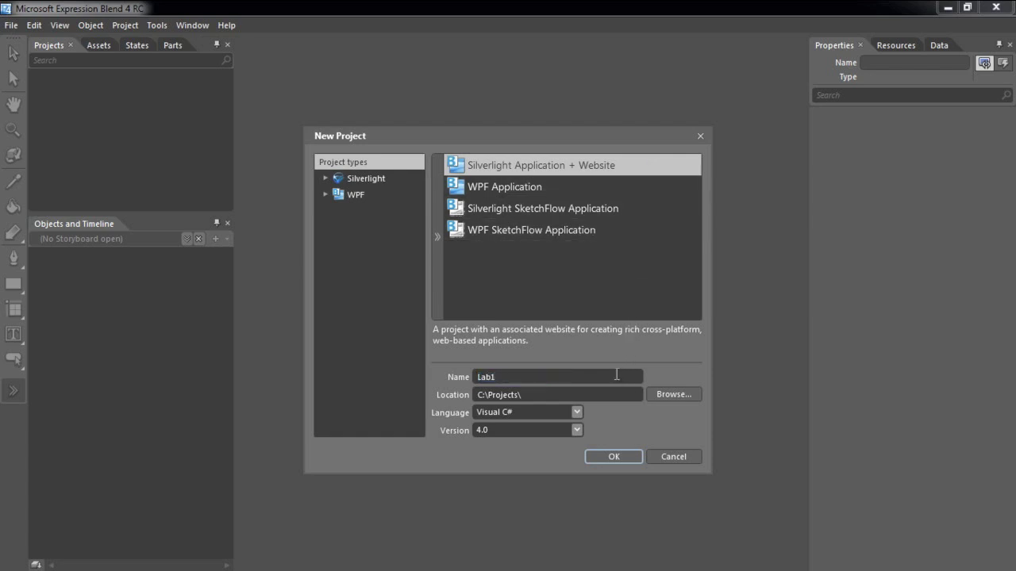
click(610, 390)
click(576, 413)
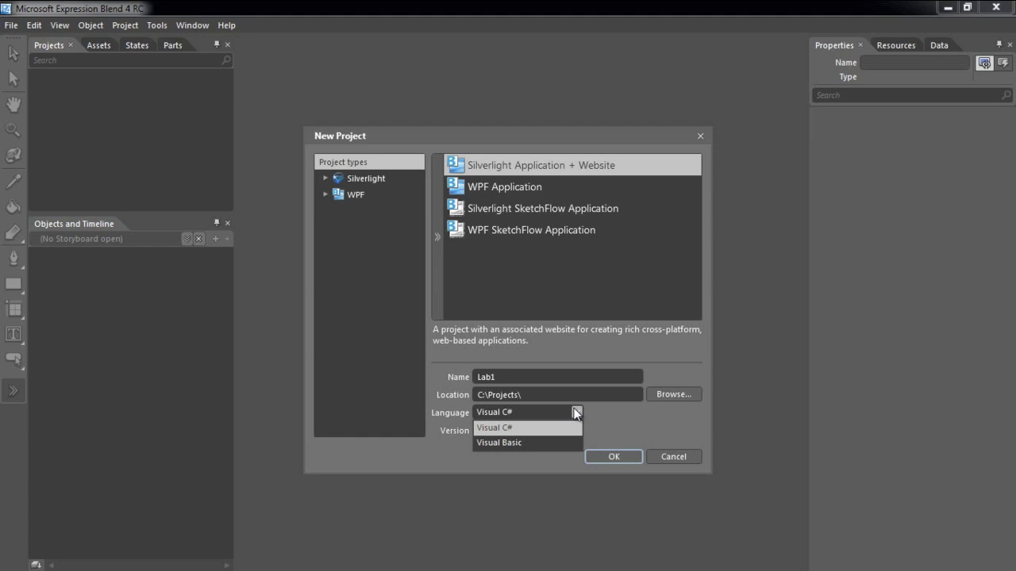
click(576, 412)
click(576, 430)
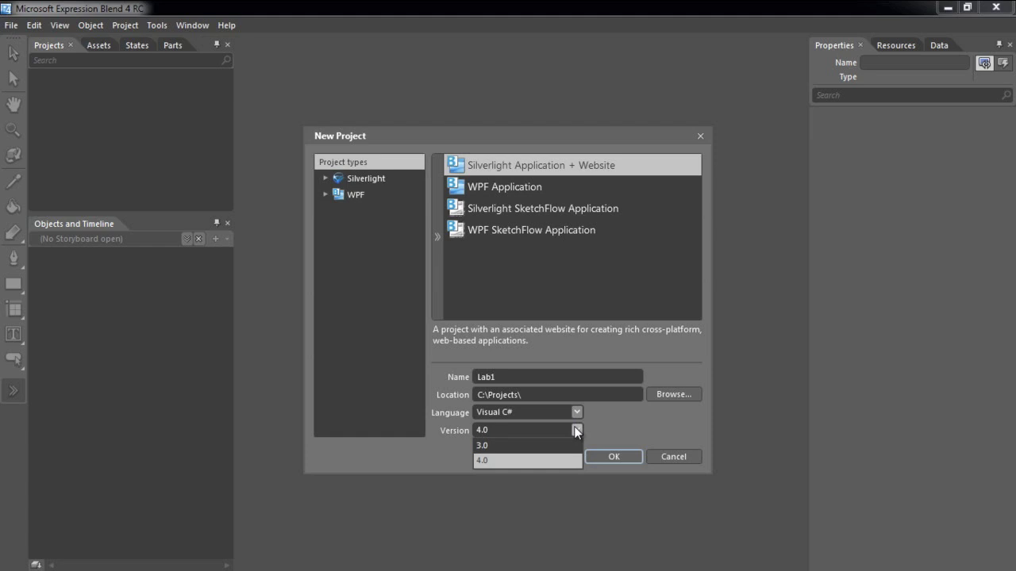
click(576, 430)
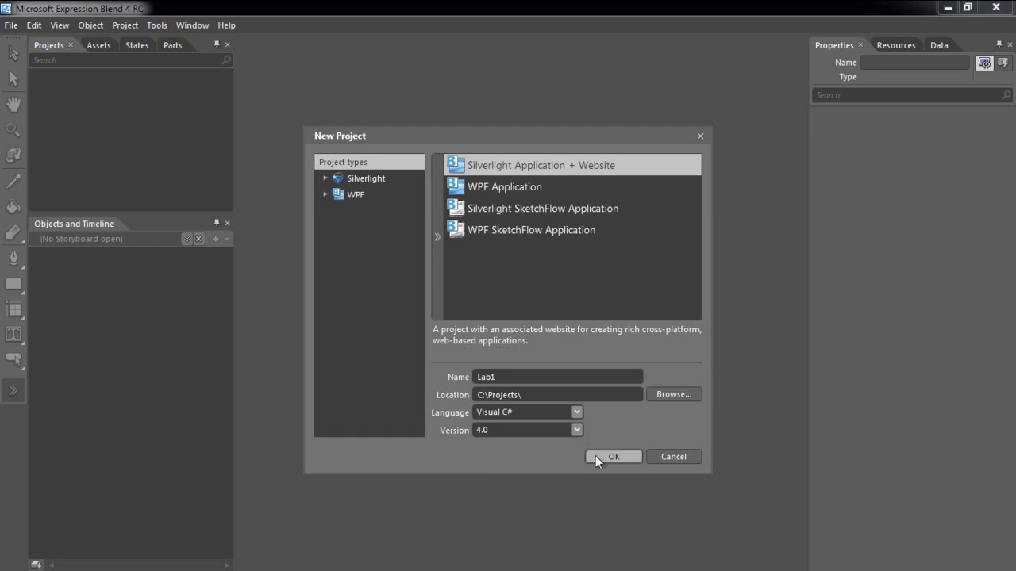
click(595, 455)
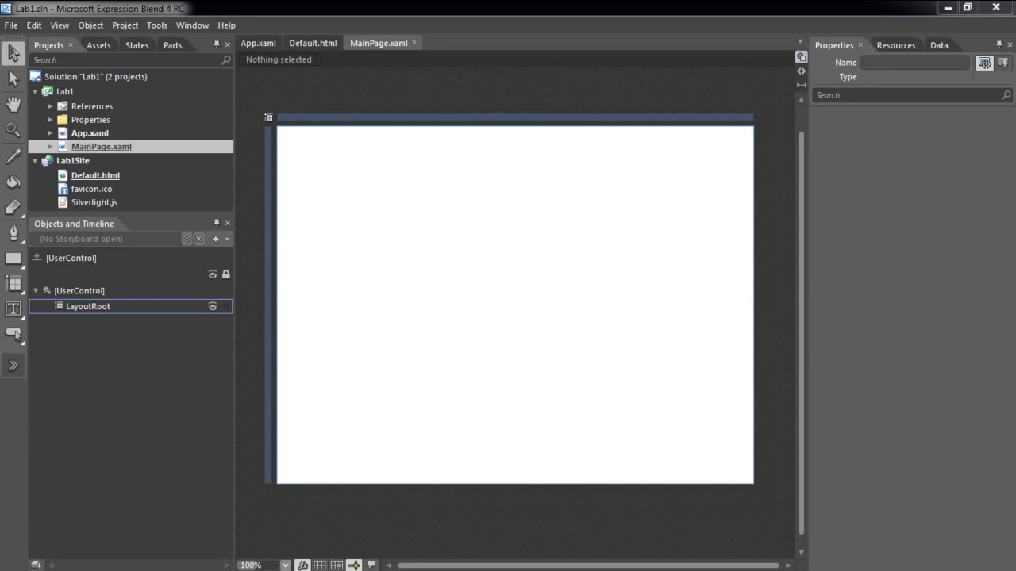
Look over Default.html and MainPage.xaml, and check the Lab1 project's options.
double_click(137, 180)
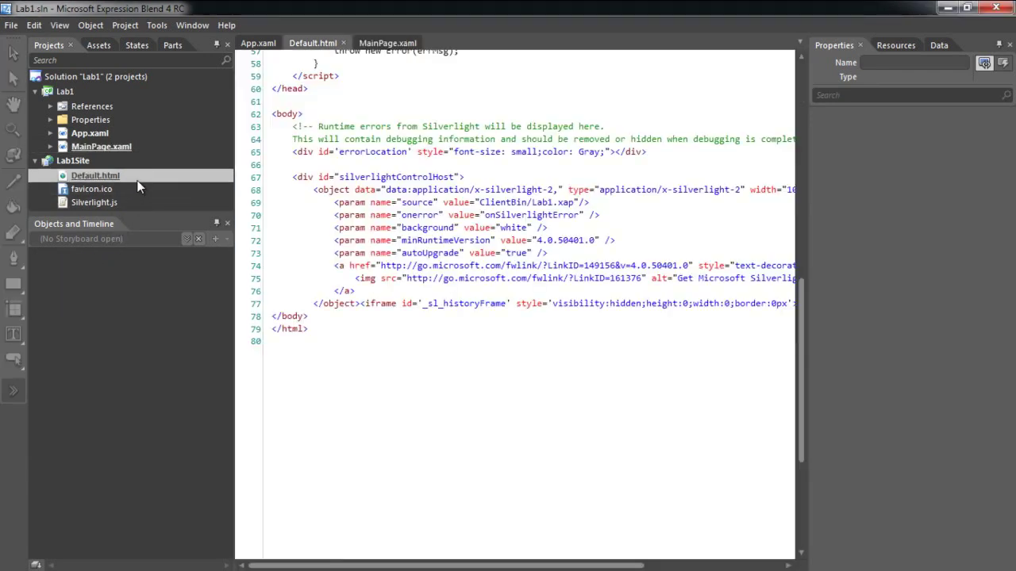
double_click(143, 146)
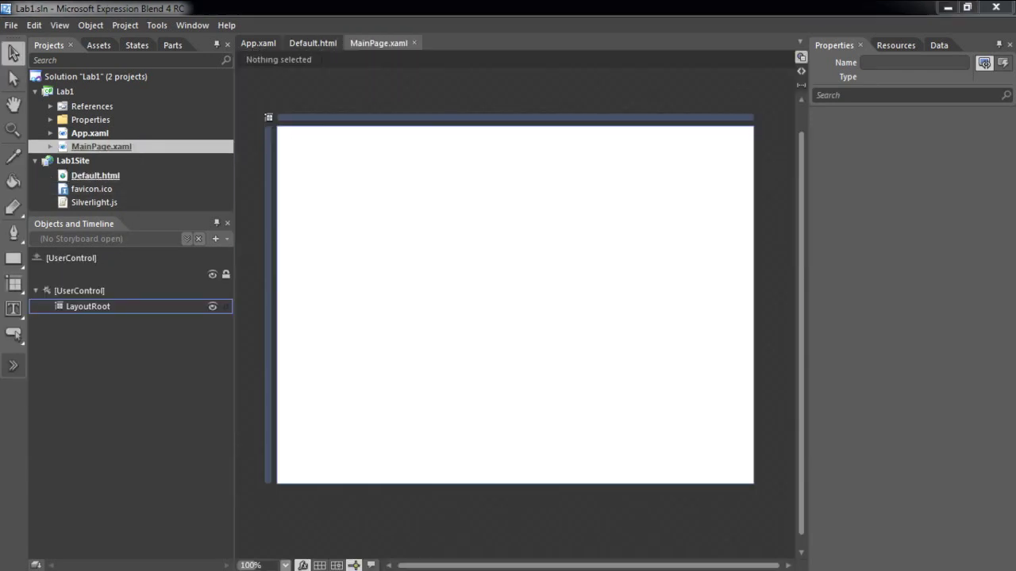
click(113, 94)
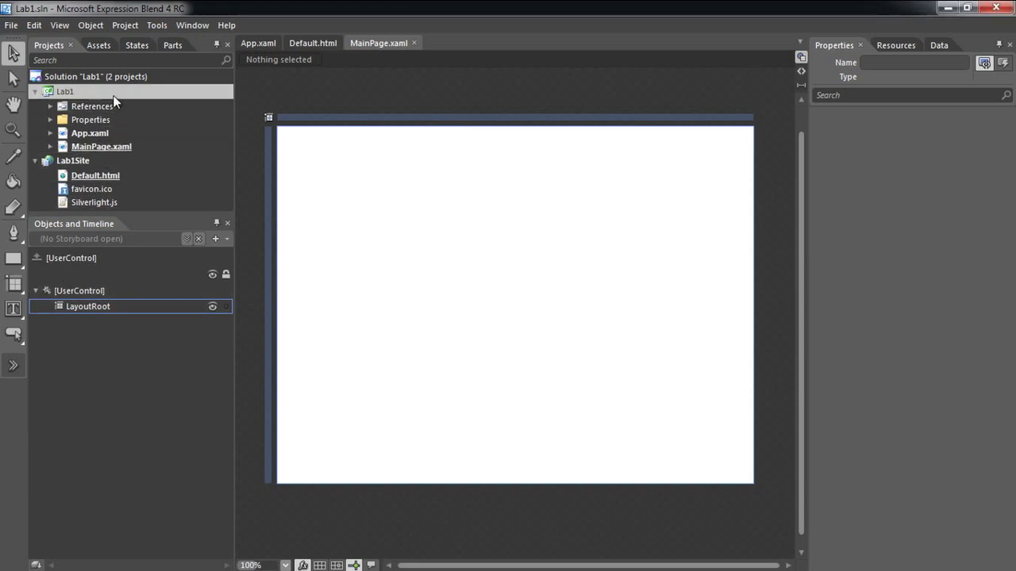
right_click(113, 99)
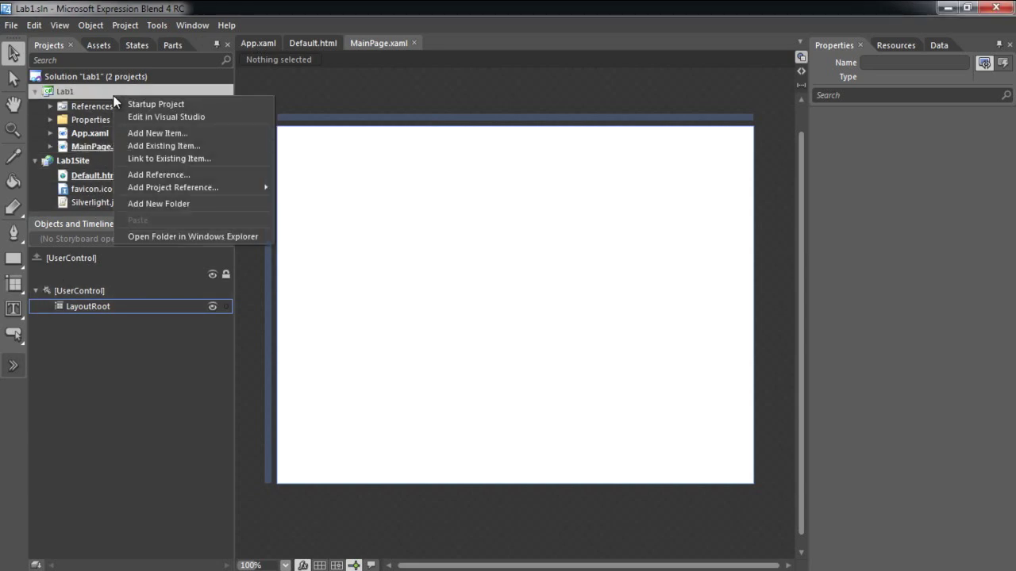
key(Escape)
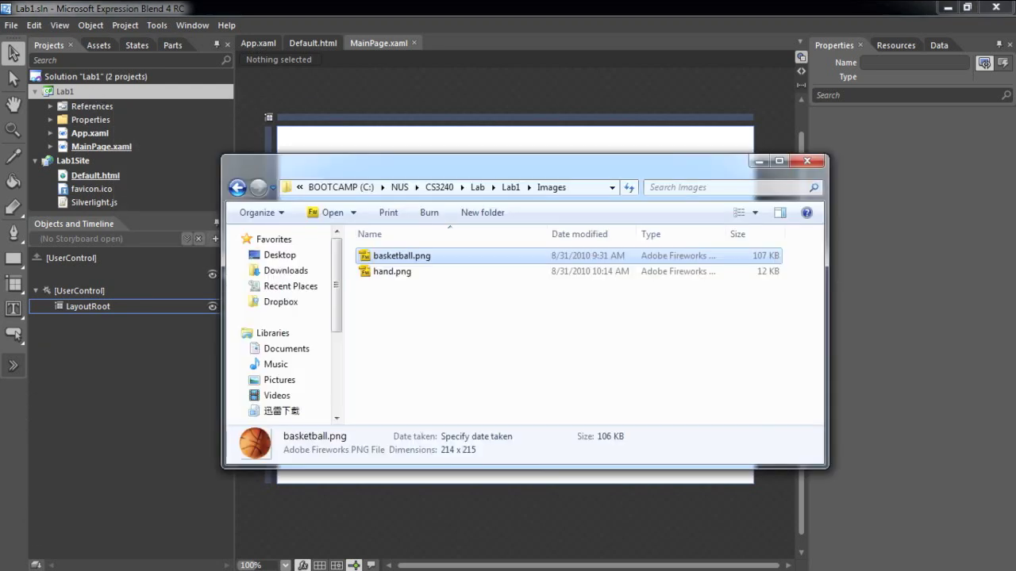
Import basketball.png and hand.png into Lab1 and place the basketball on the page.
drag(457, 320, 107, 103)
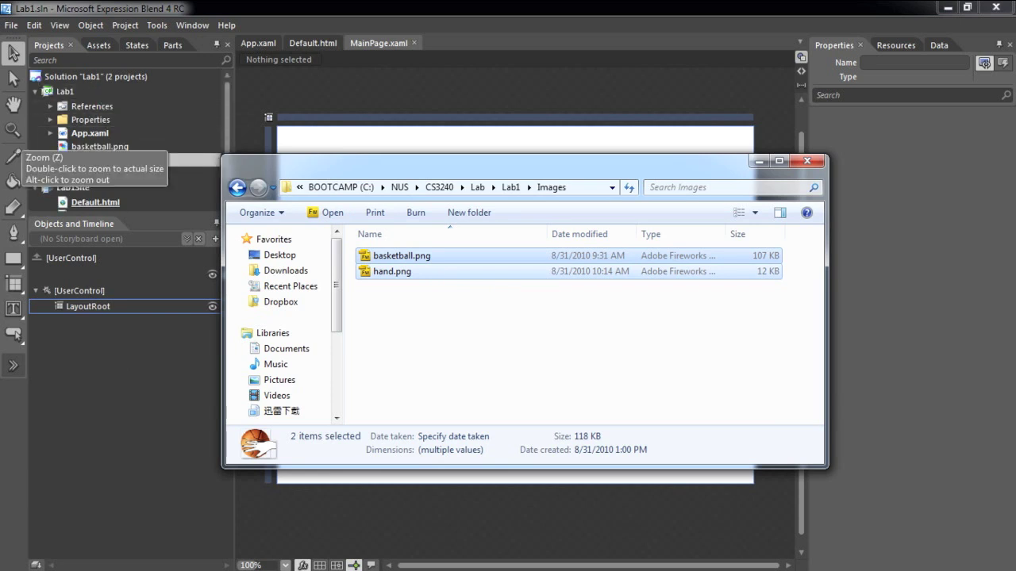
key(super+Down)
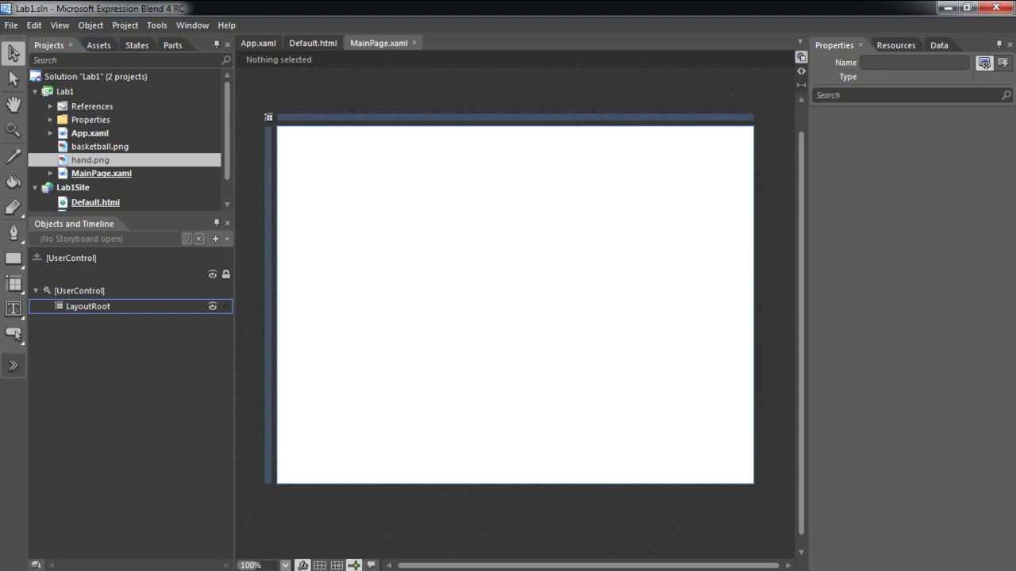
drag(131, 149, 377, 233)
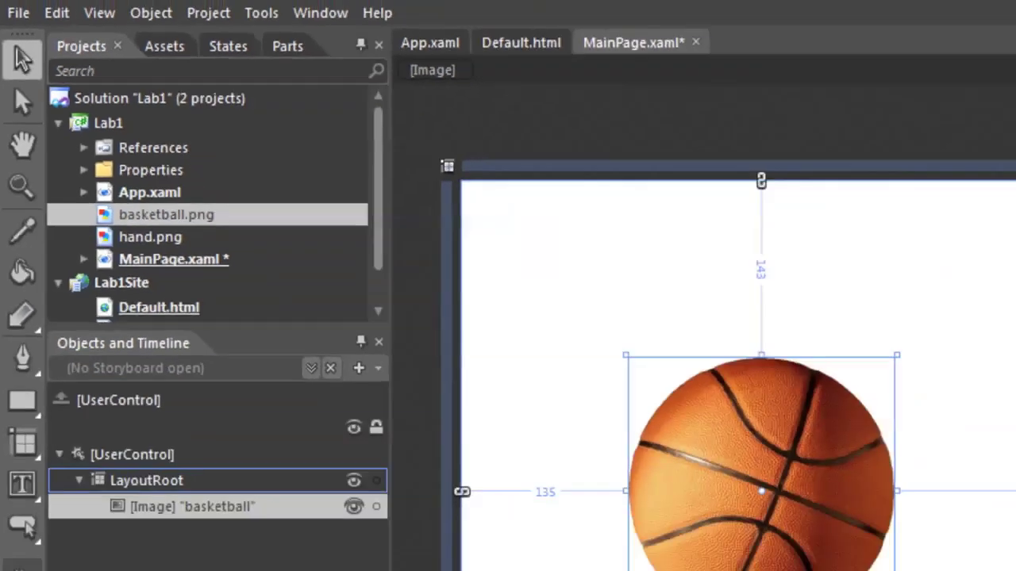
Save MainPage.xaml and build and run Lab1 in the browser.
key(ctrl+s)
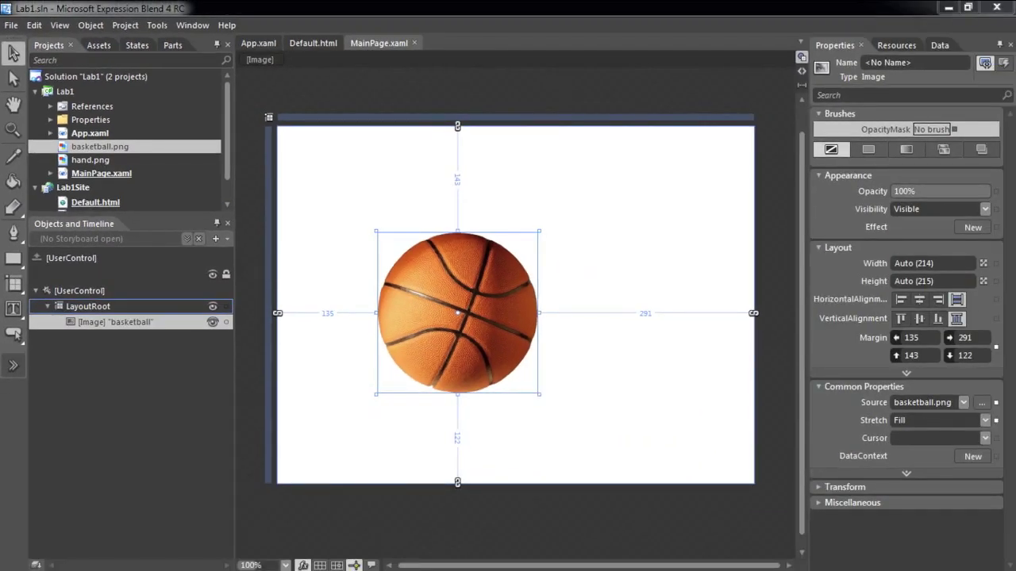
click(111, 27)
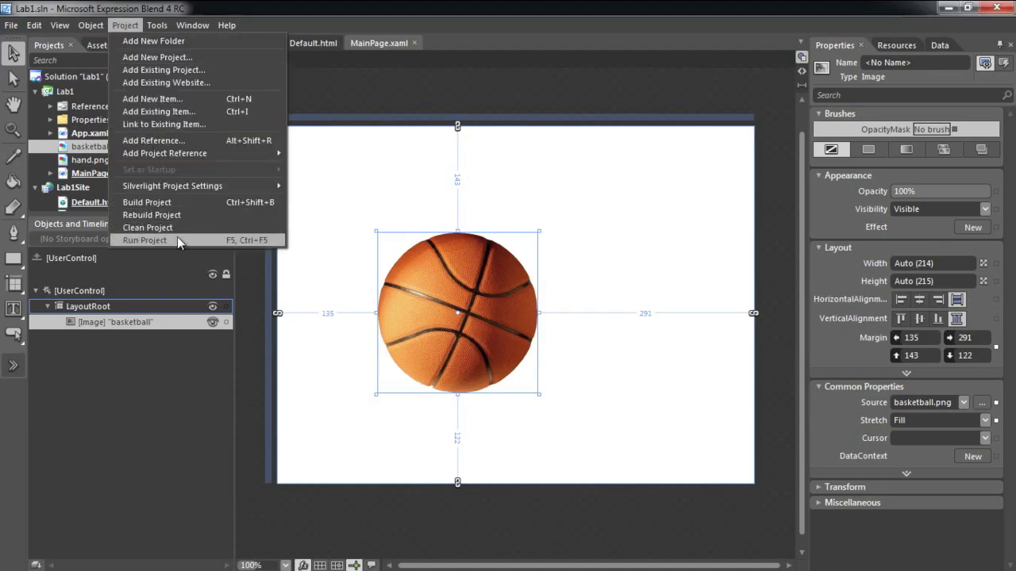
click(177, 238)
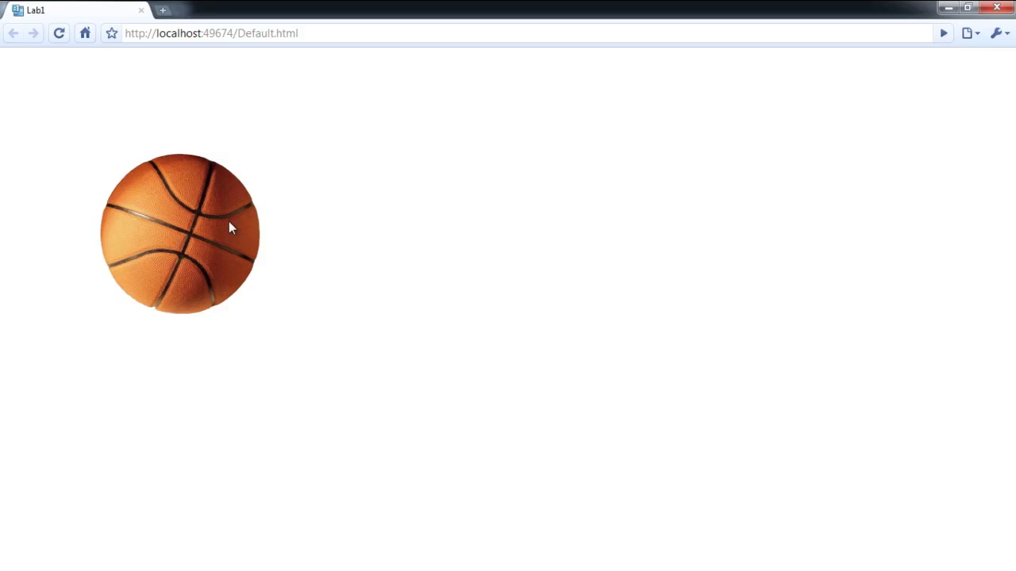
Close Chrome after confirming the basketball appears on the localhost Default.html page.
click(996, 7)
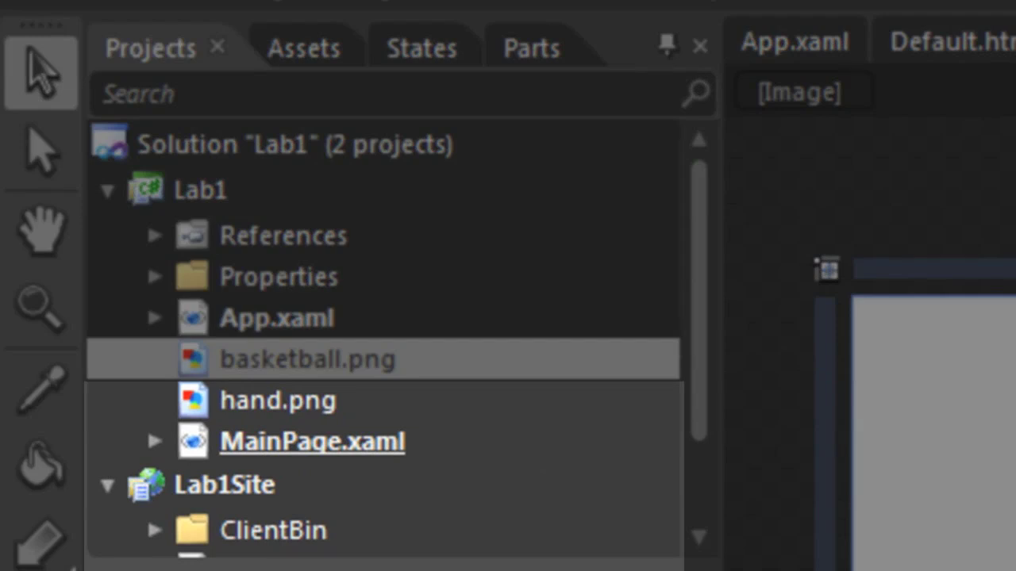
Expand ClientBin to reveal Lab1.xap, view Default.html's code, then return to MainPage.xaml.
click(155, 528)
scroll(187, 523, down, 1)
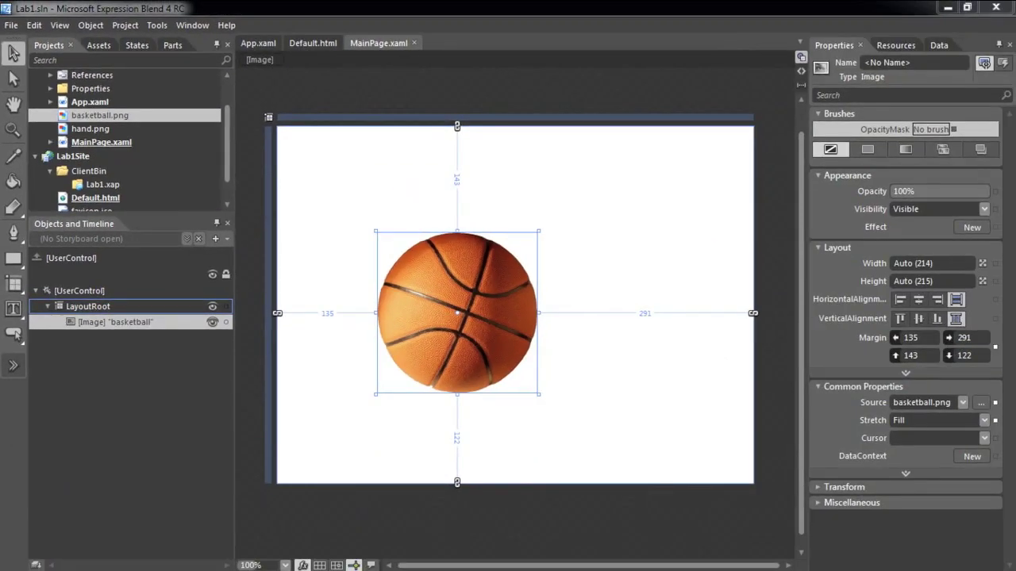
double_click(154, 199)
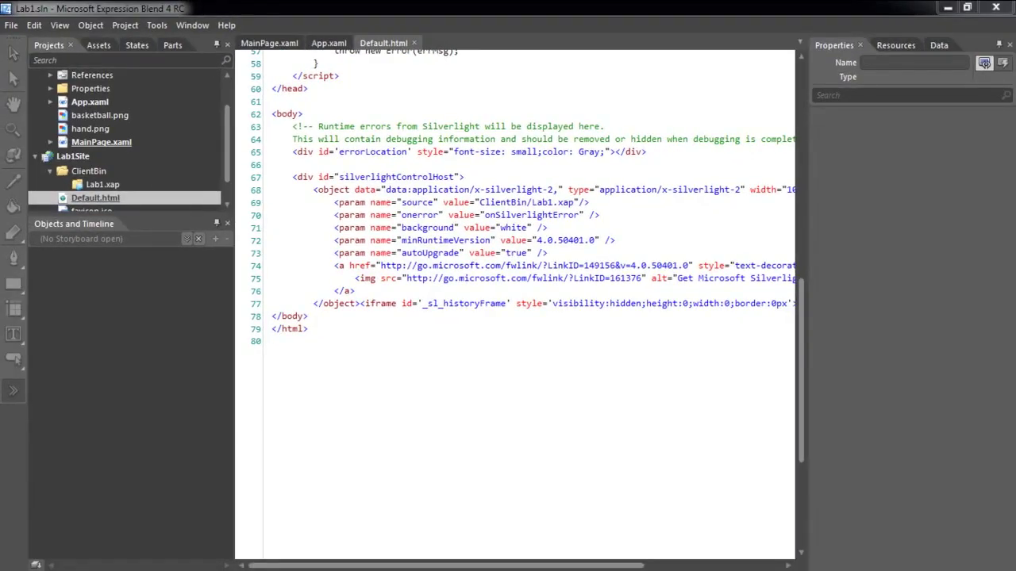
double_click(119, 142)
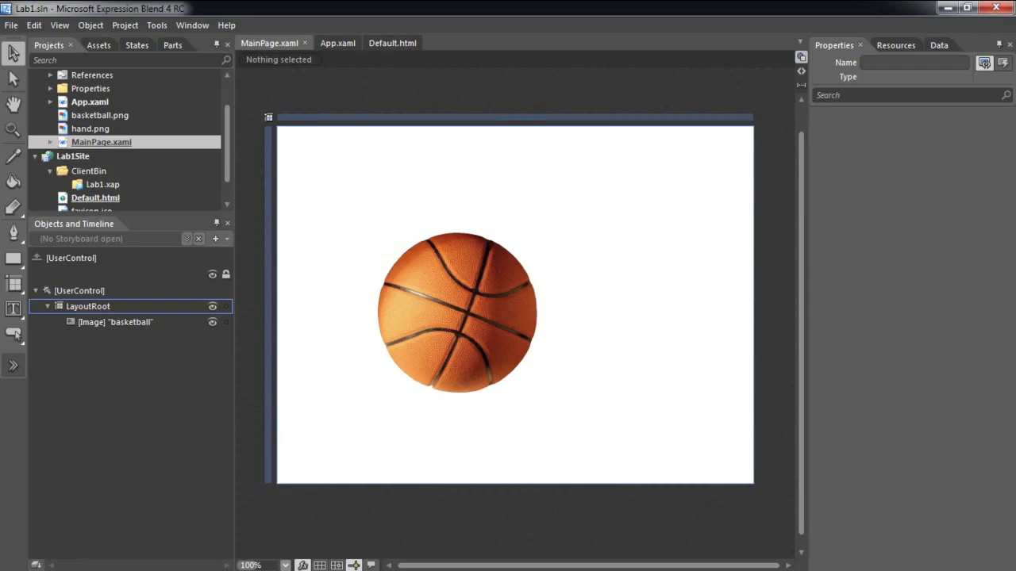
Draw two rectangles beside the basketball, fill the lower one blue, and save the page.
click(13, 257)
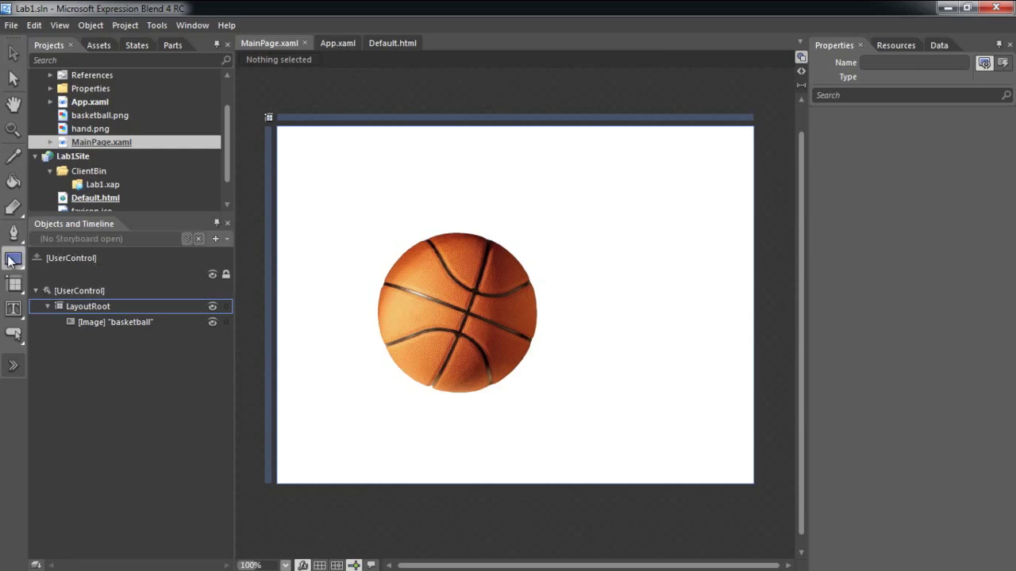
drag(584, 197, 717, 297)
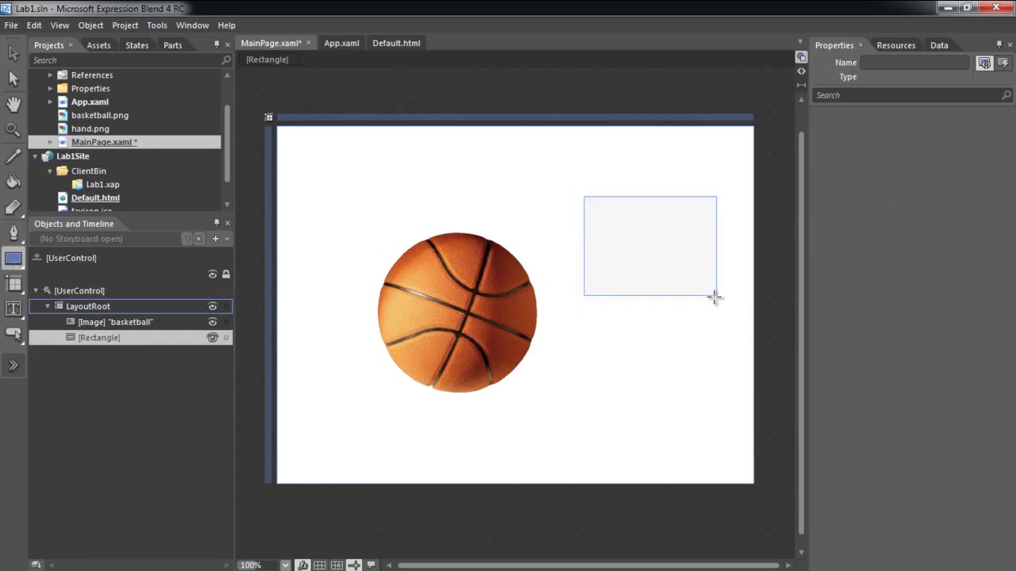
drag(584, 325, 716, 432)
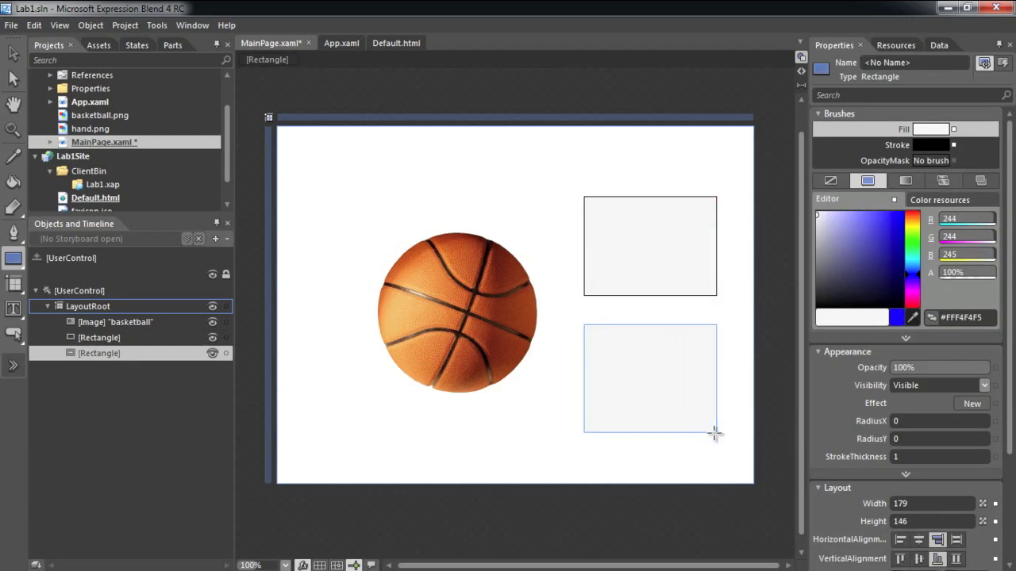
click(897, 213)
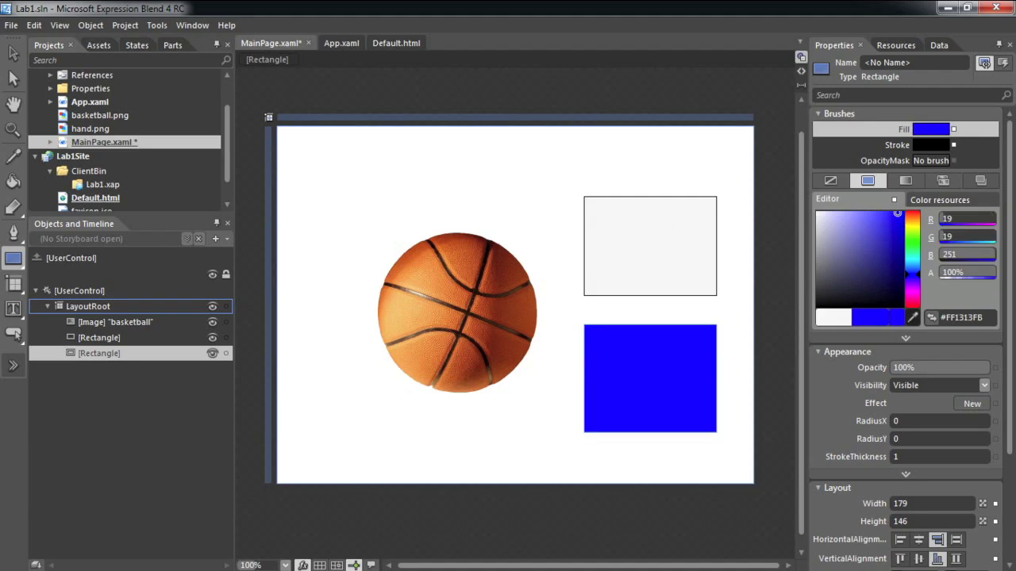
key(ctrl+s)
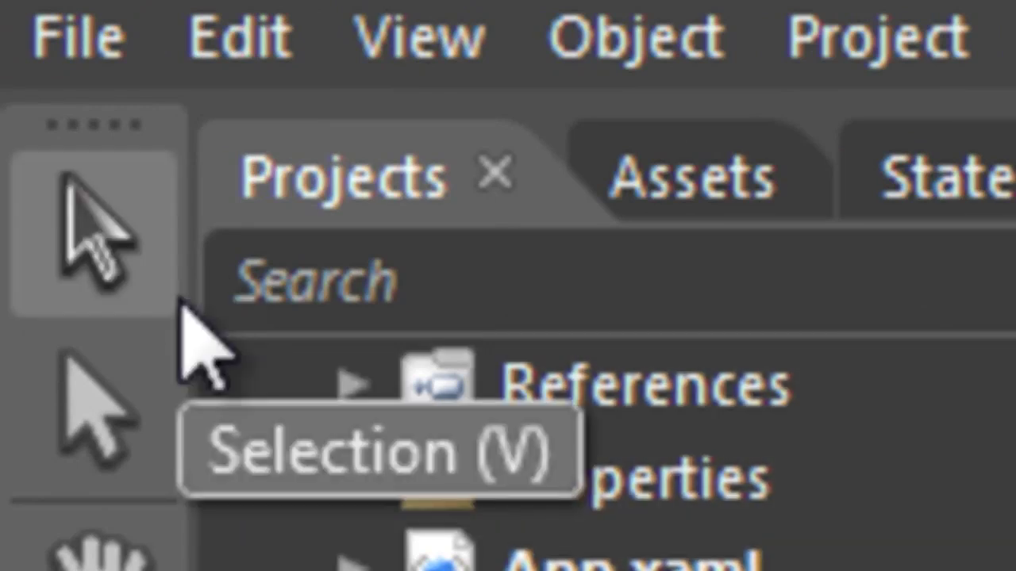
Move the basketball top-left, shrink it to about 75×75, and shift the blue rectangle up-left.
click(180, 305)
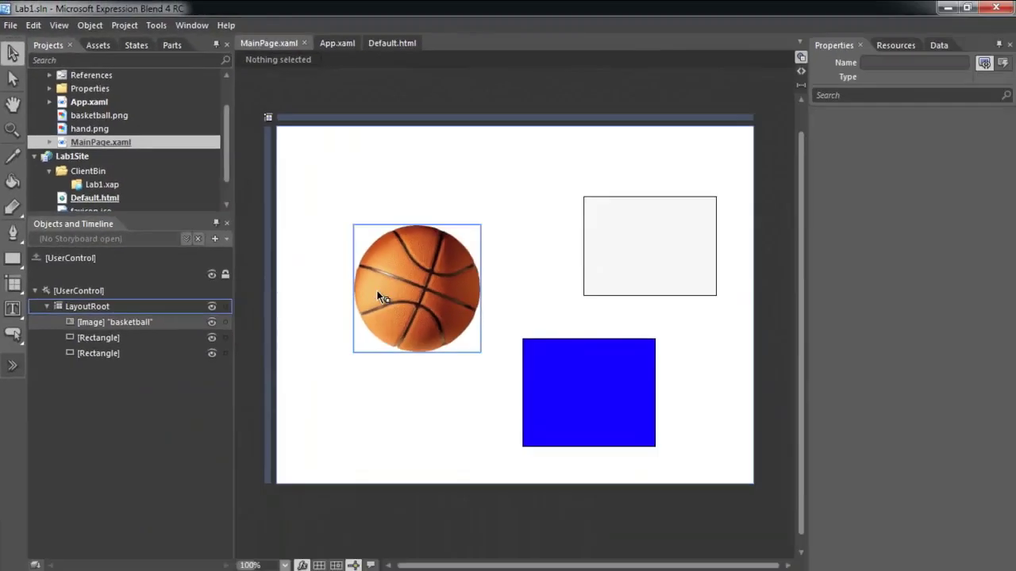
click(381, 298)
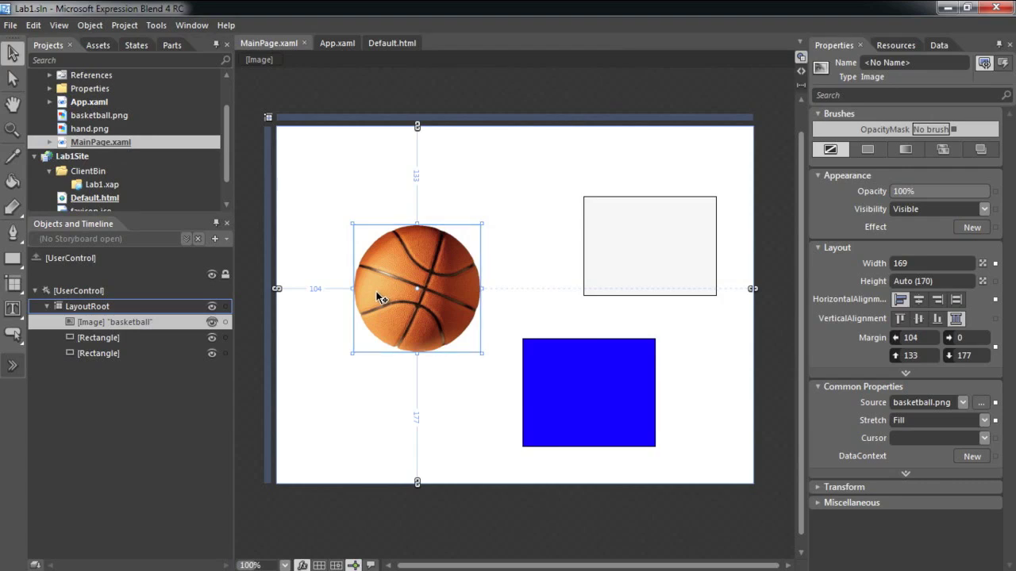
drag(381, 297, 340, 232)
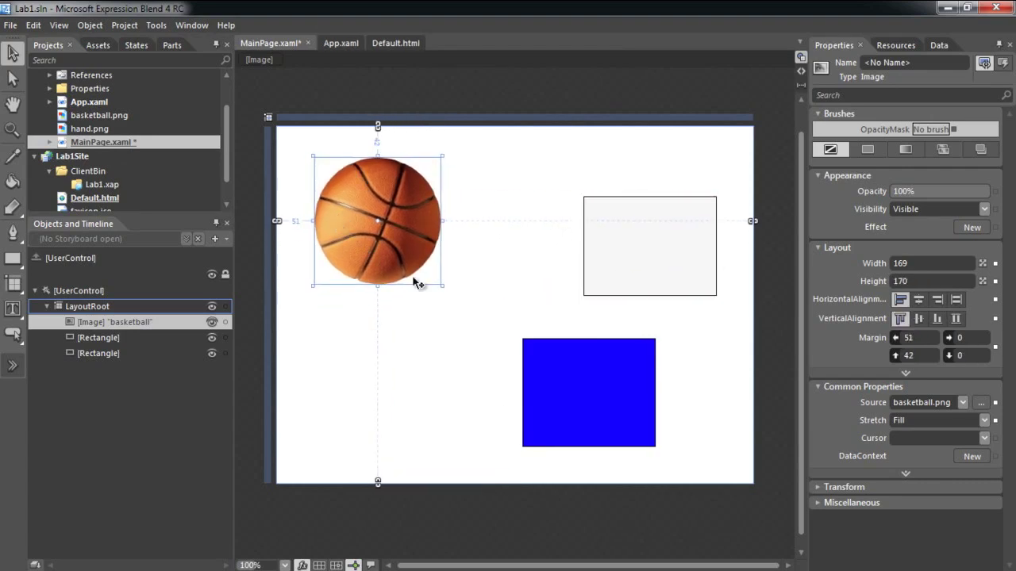
drag(444, 297, 375, 213)
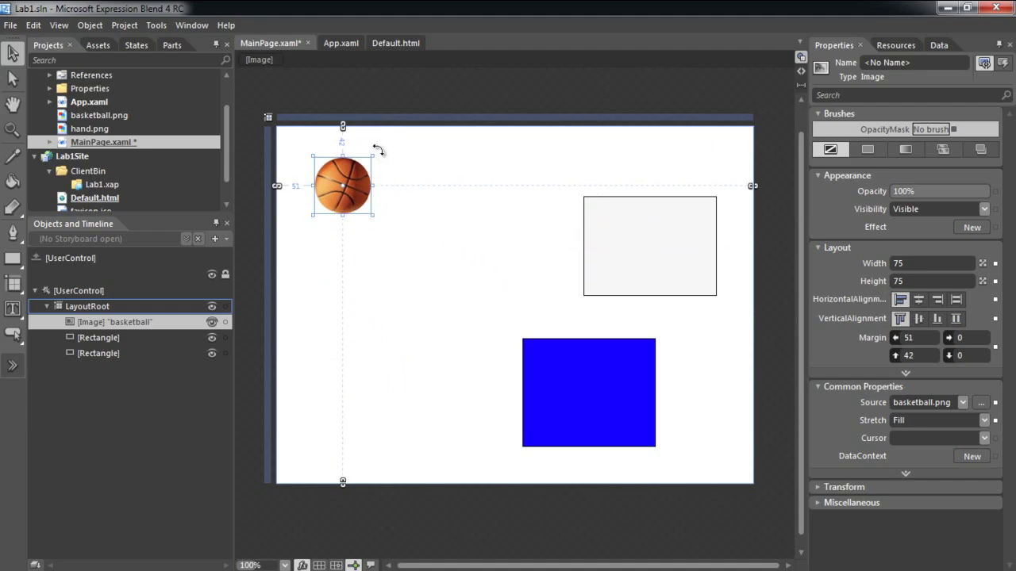
mouse_move(381, 153)
mouse_down()
mouse_move(397, 159)
mouse_move(386, 143)
mouse_up()
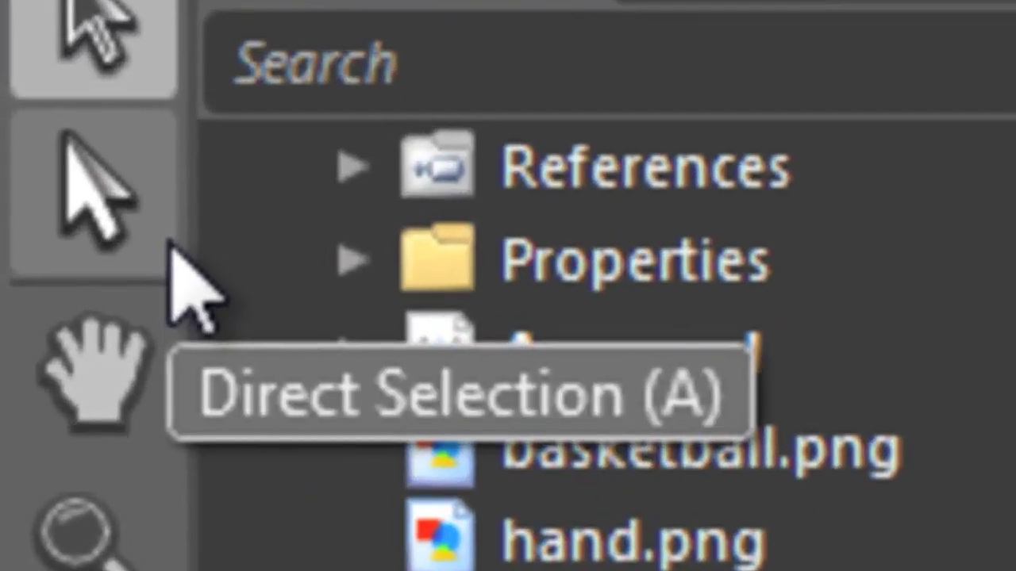
click(170, 244)
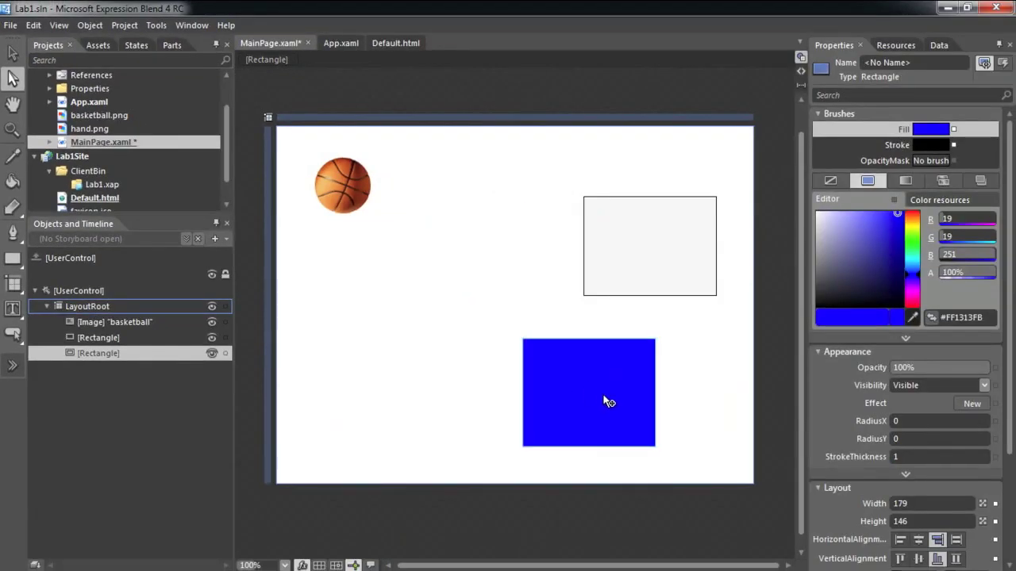
drag(608, 401, 447, 331)
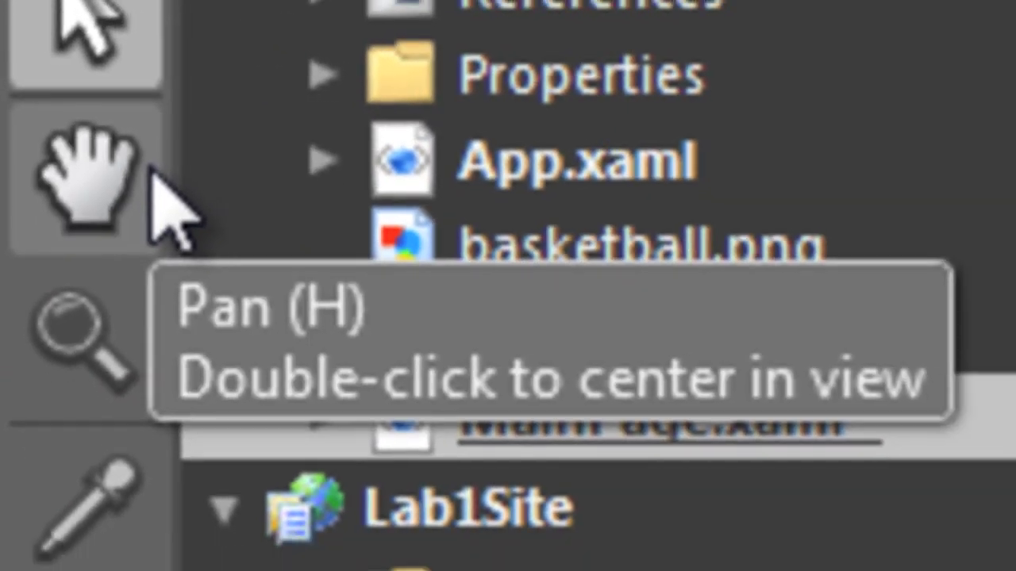
Pan the artboard, zoom in on the basketball up to 800%, then zoom back out.
click(164, 178)
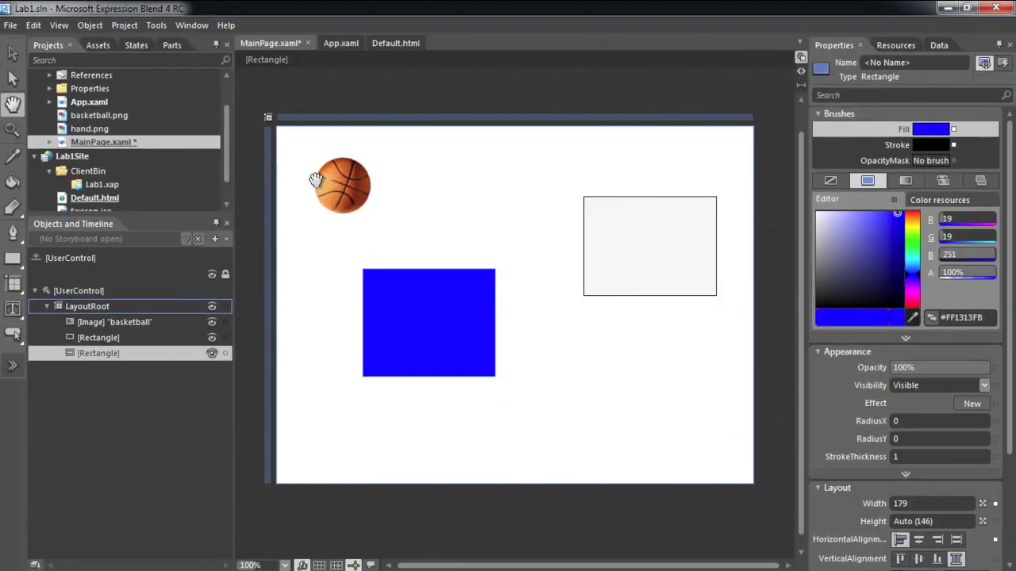
mouse_move(474, 231)
mouse_down()
mouse_move(479, 241)
mouse_move(363, 167)
mouse_move(512, 209)
mouse_move(469, 216)
mouse_move(473, 231)
mouse_up()
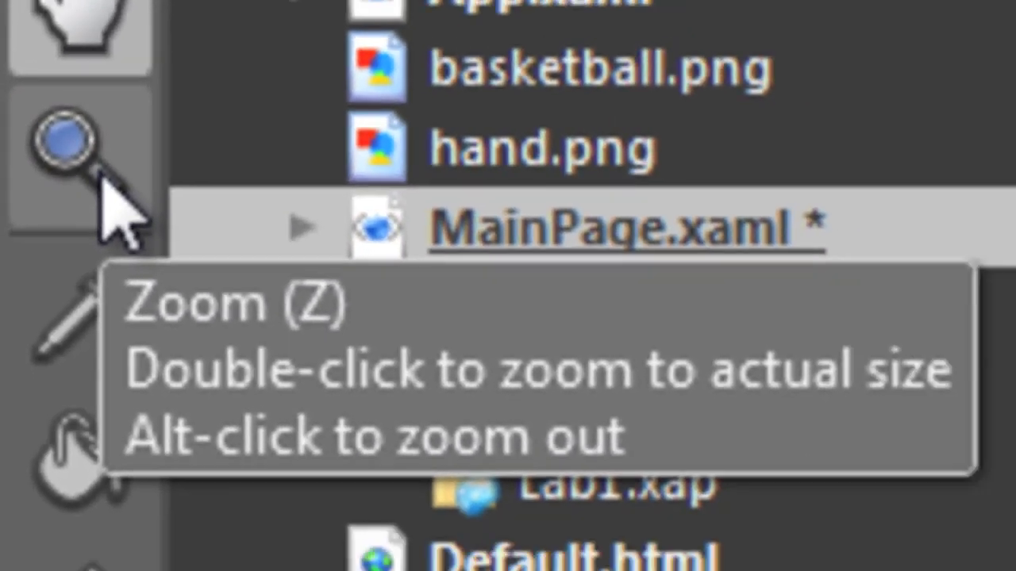
click(119, 181)
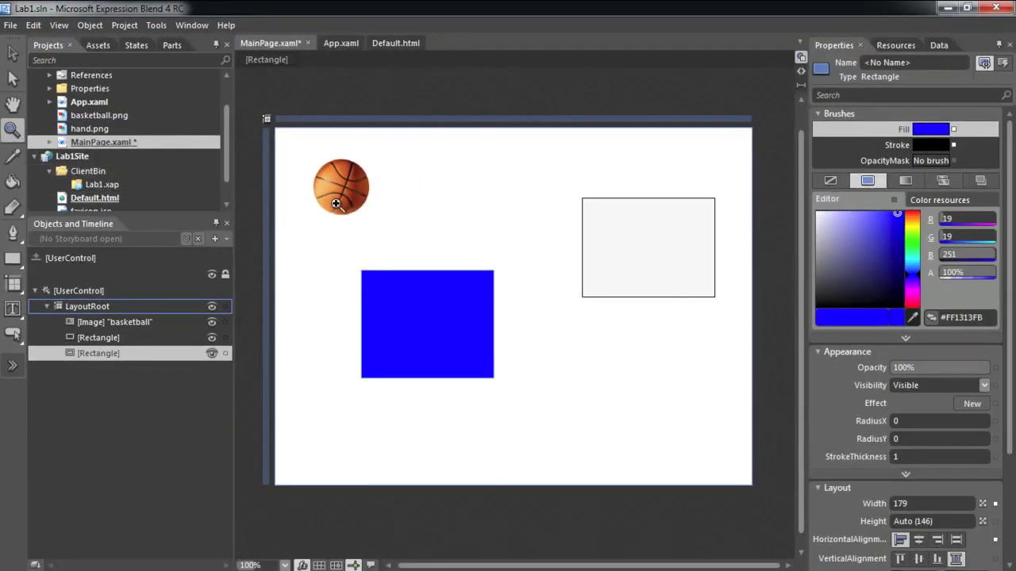
click(339, 203)
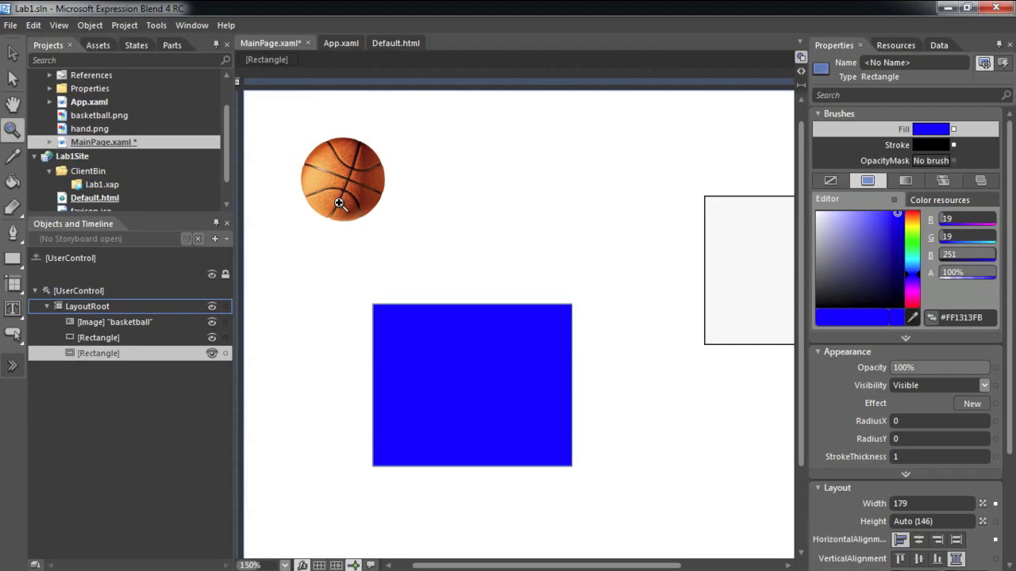
click(339, 203)
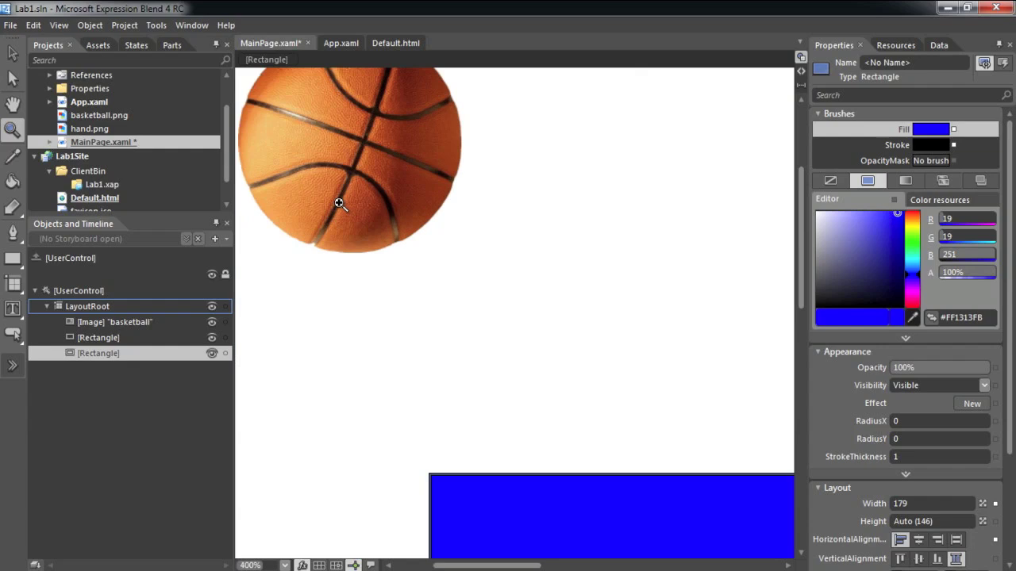
click(341, 208)
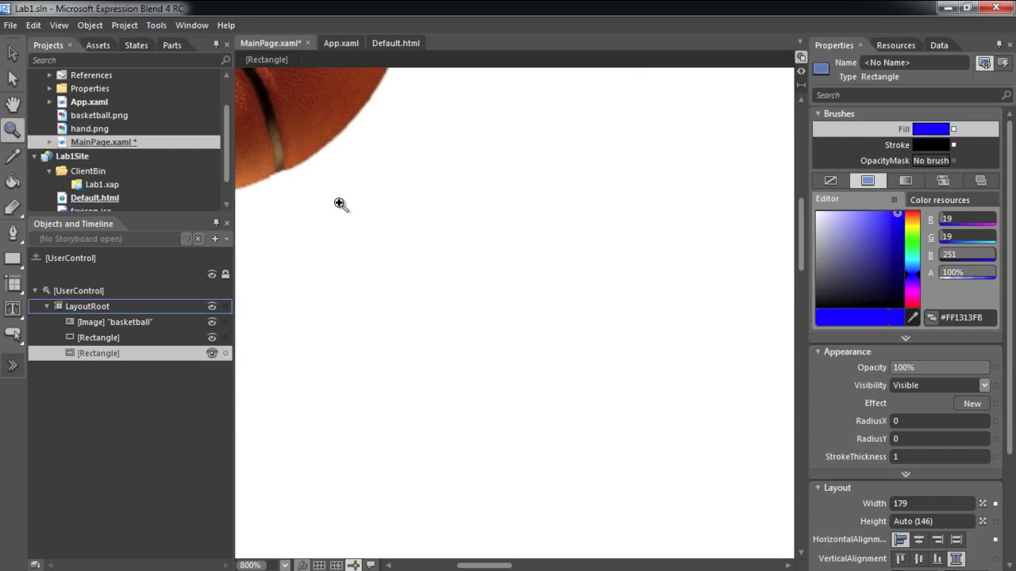
alt+click(339, 203)
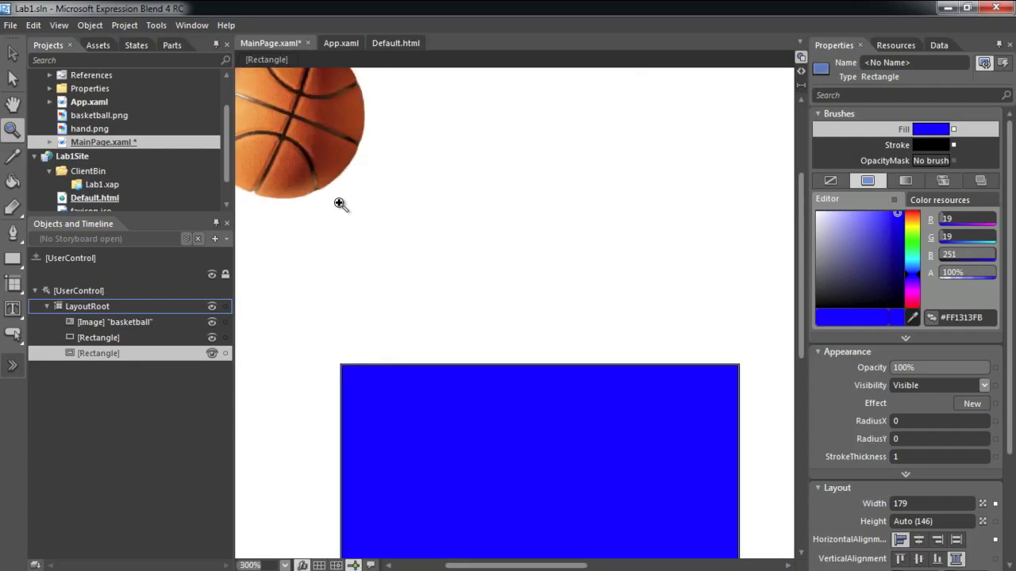
alt+click(339, 204)
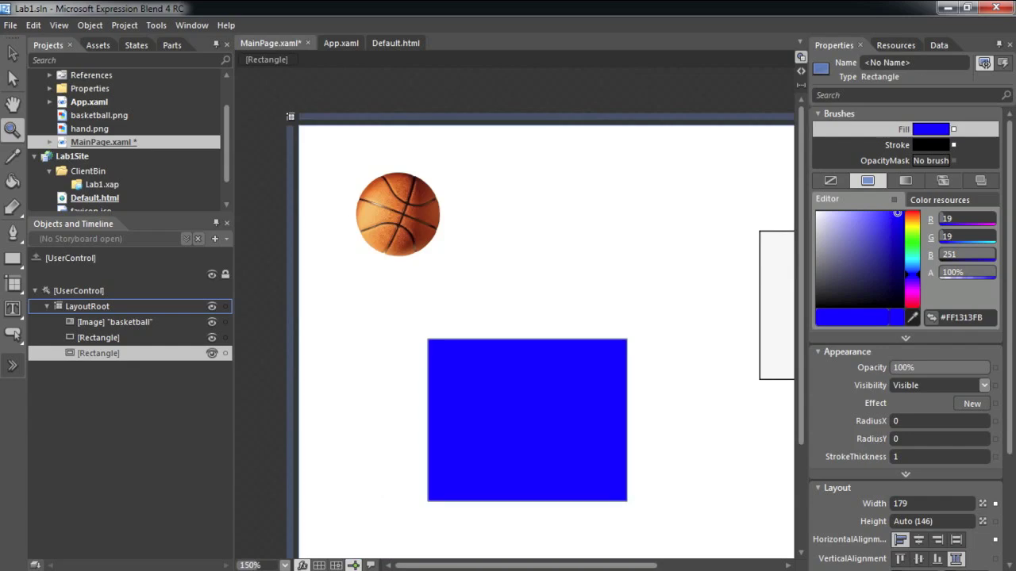
alt+click(339, 204)
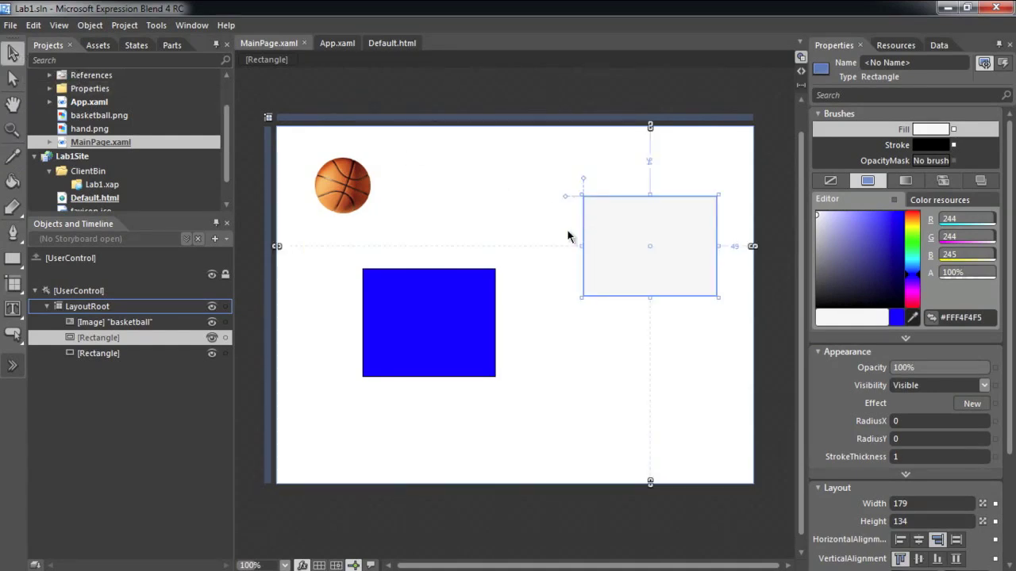
Copy the left rectangle's blue fill #FF1313FB onto the right rectangle with the Eyedropper.
click(20, 165)
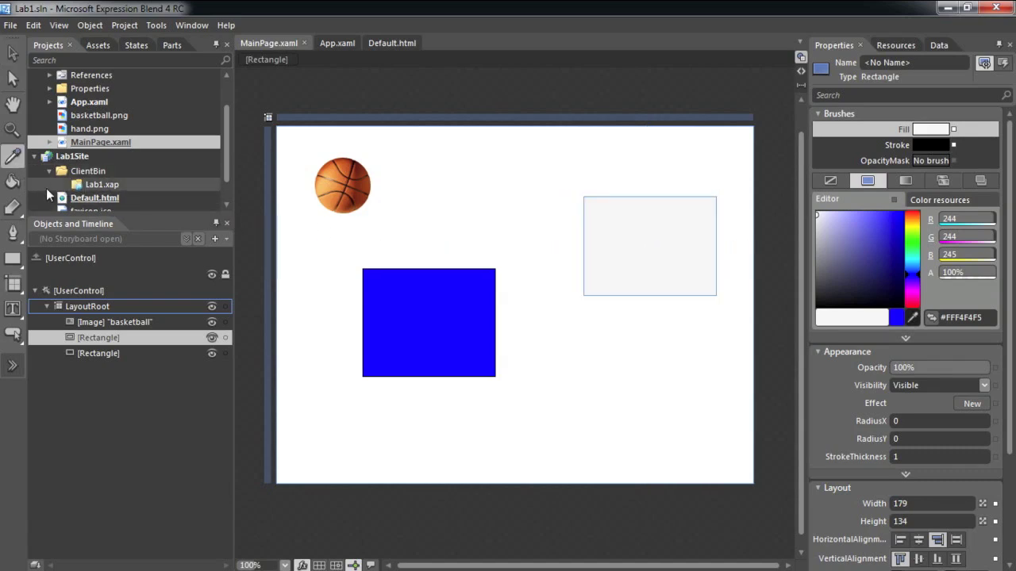
click(409, 298)
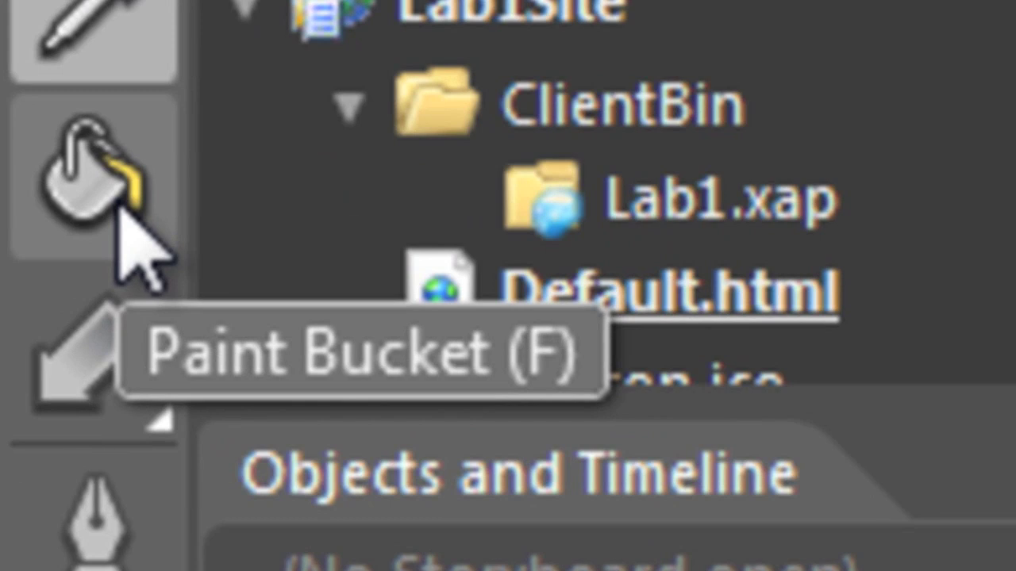
Use the Paint Bucket to fill the rectangles with dark slate grey #FF535360, replacing the blue.
click(118, 210)
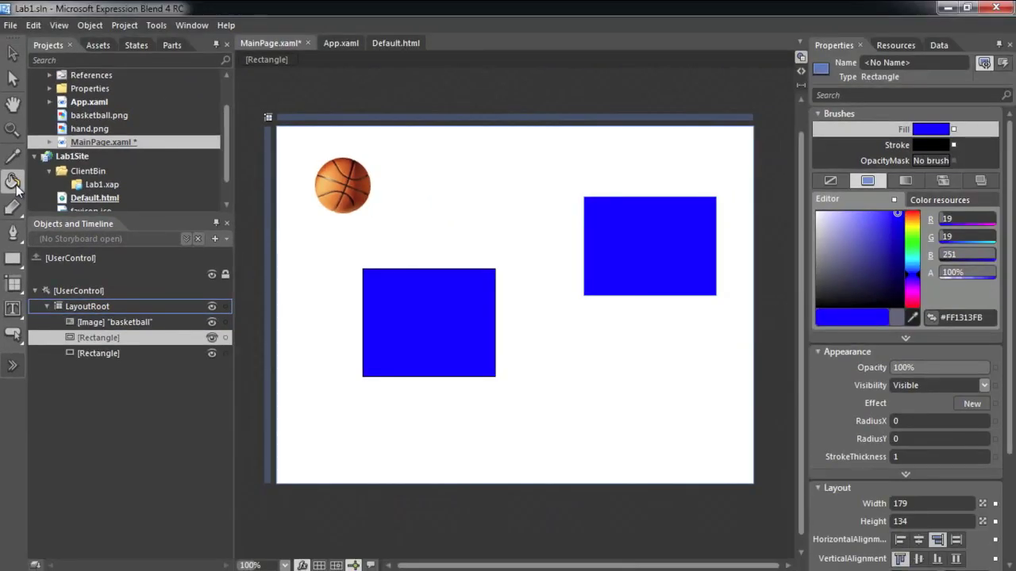
click(827, 271)
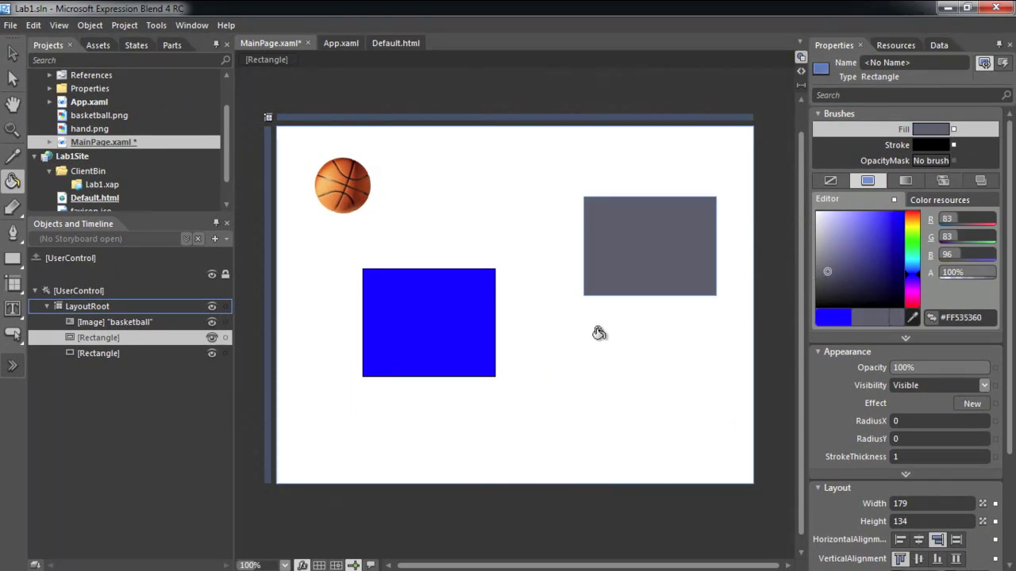
click(455, 330)
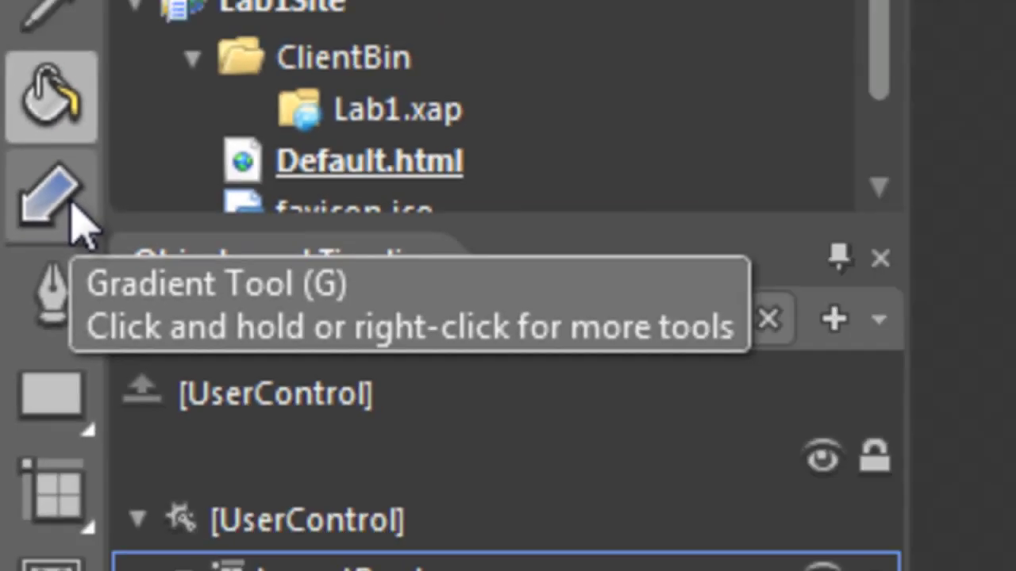
Paint a black-to-white vertical gradient down the right rectangle and draw a straight diagonal Pen line below it.
click(131, 202)
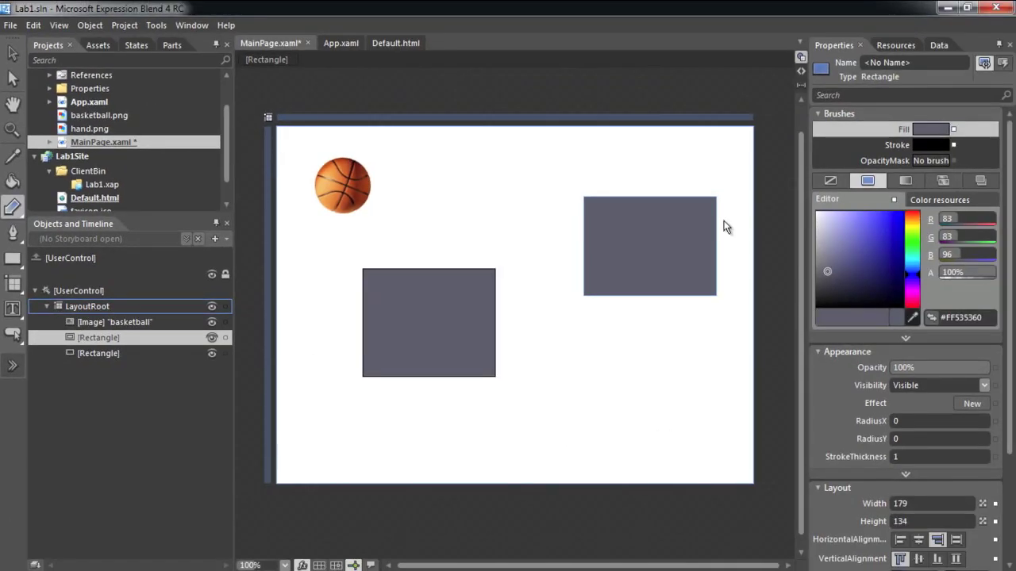
drag(643, 185, 651, 325)
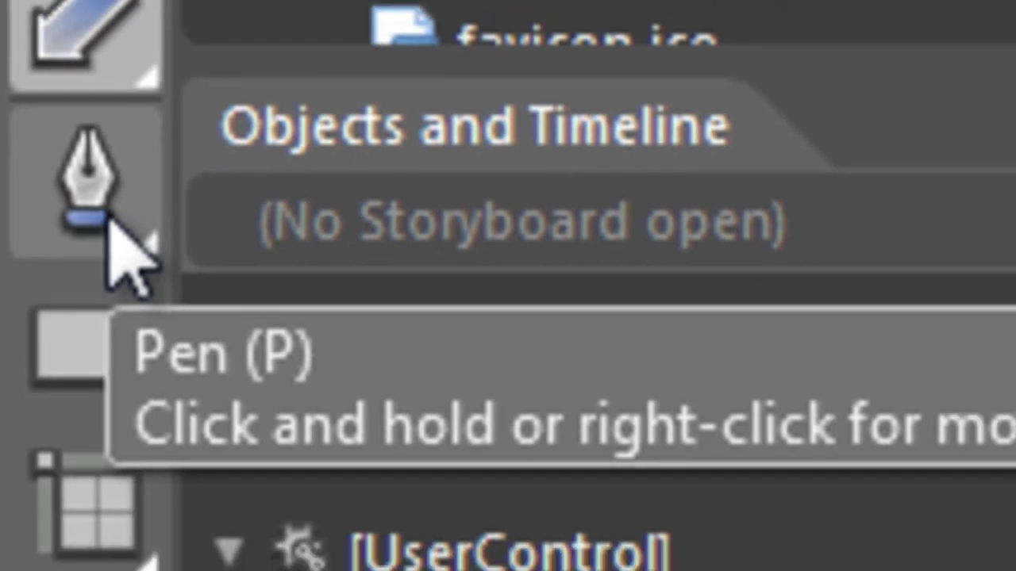
click(119, 216)
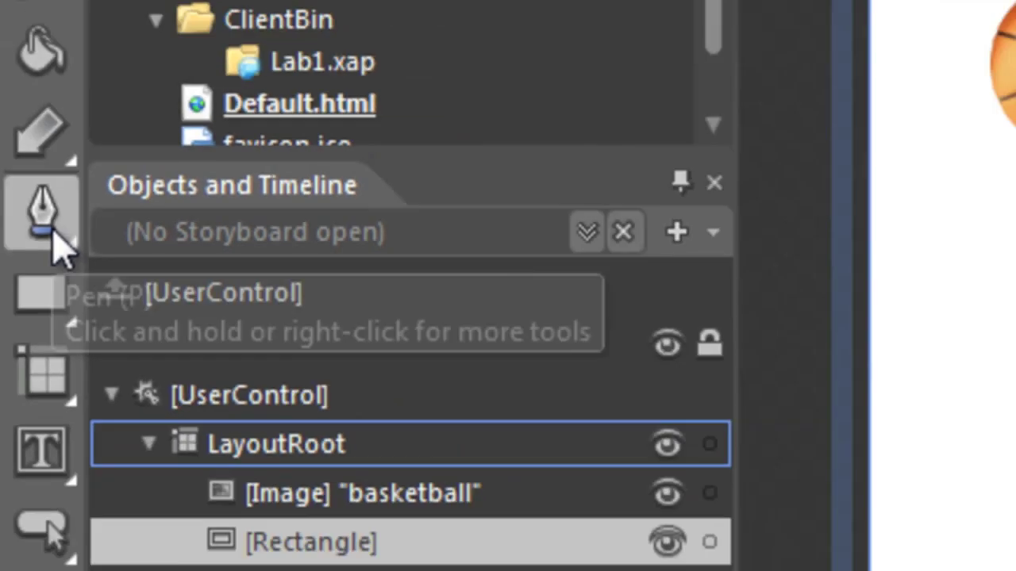
click(524, 427)
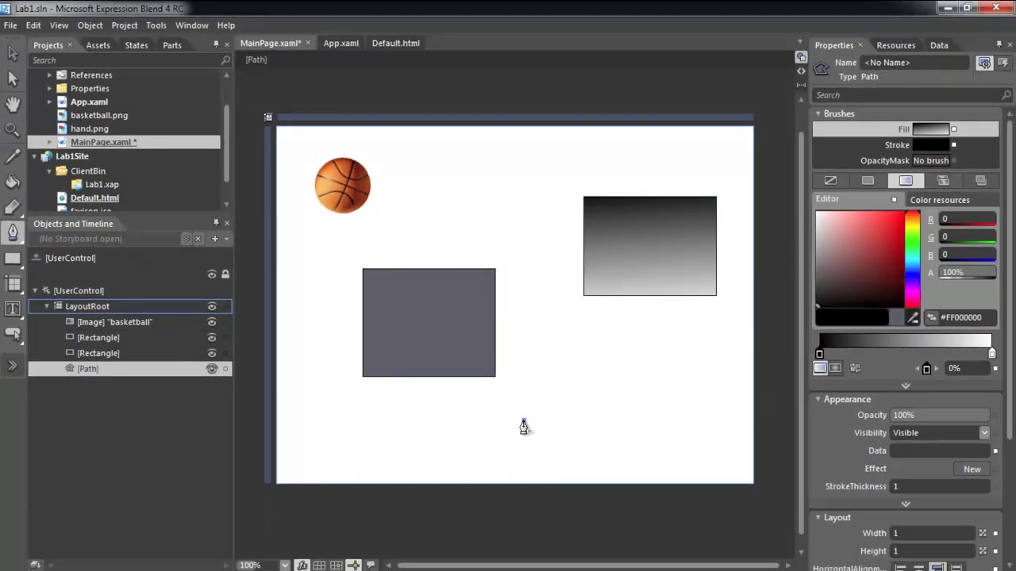
click(658, 367)
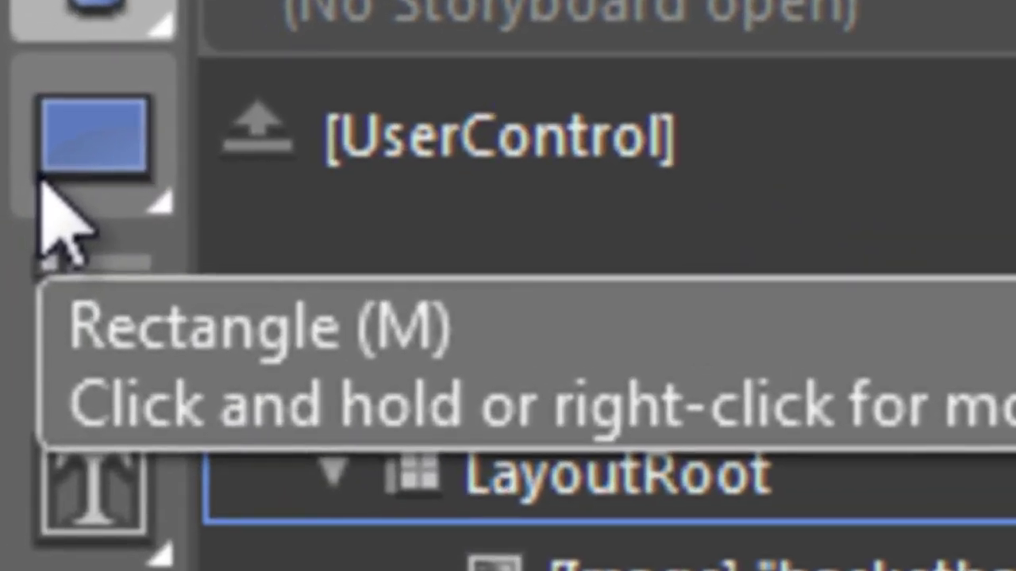
Draw a roughly 97-pixel gradient circle above the grey rectangle and group both into a Canvas.
right_click(41, 183)
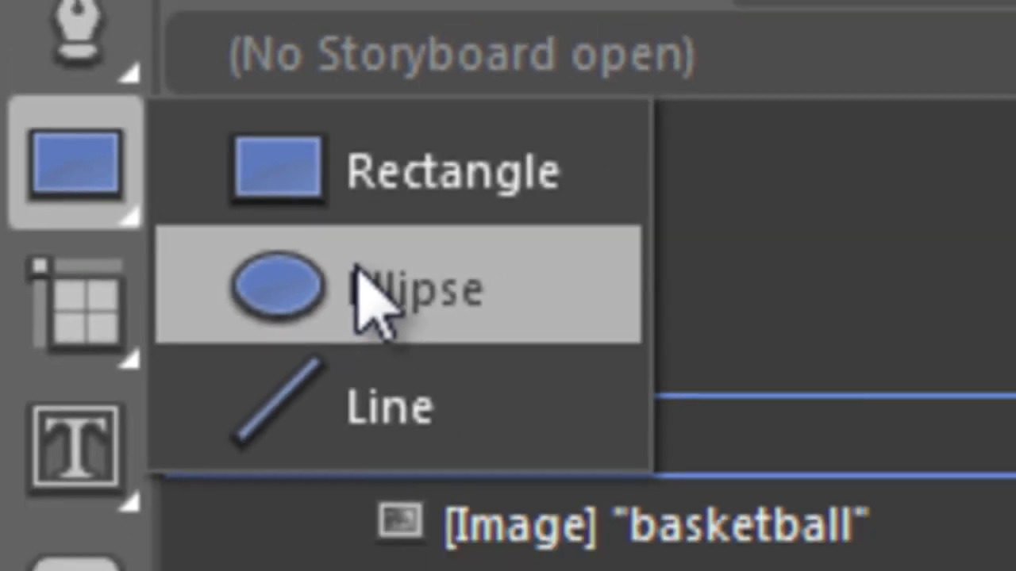
click(357, 270)
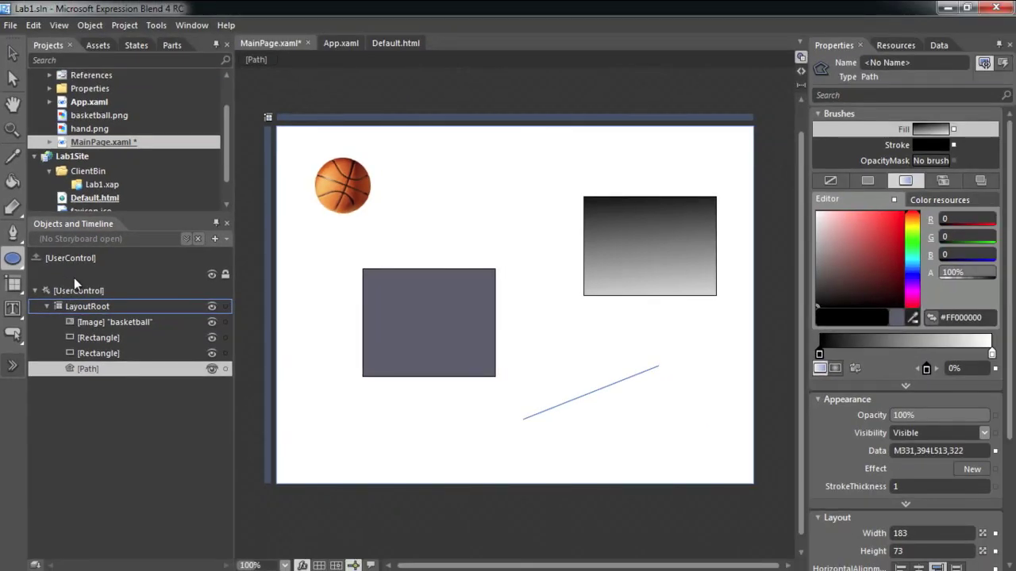
mouse_move(412, 164)
mouse_down()
mouse_move(483, 227)
mouse_move(503, 231)
mouse_up()
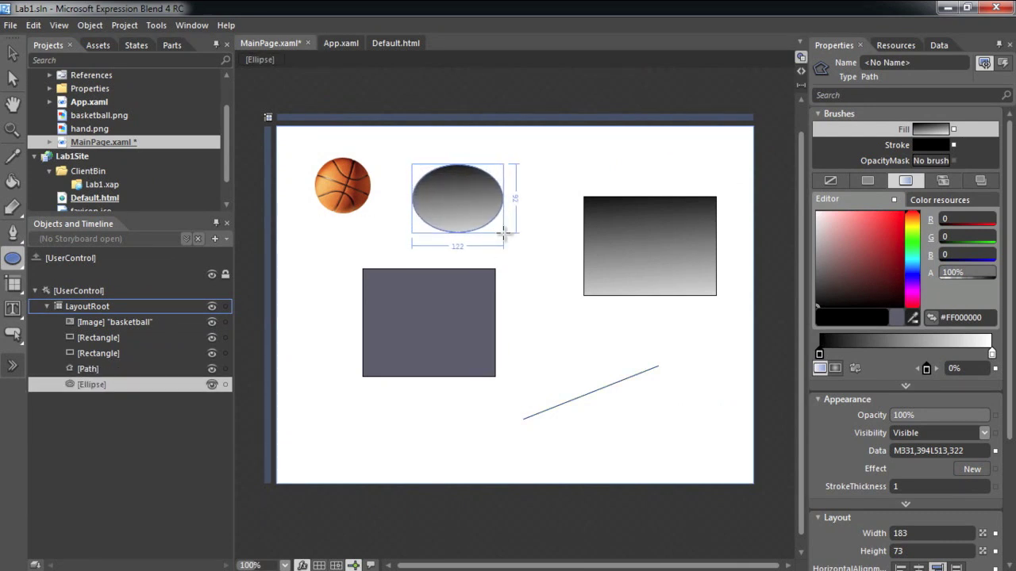
drag(503, 232, 484, 212)
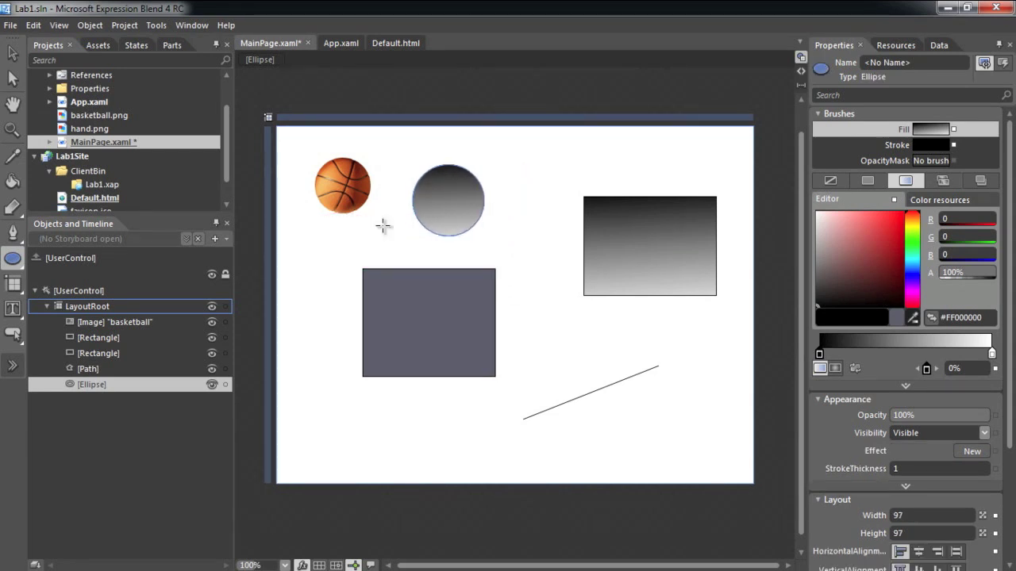
key(ctrl+g)
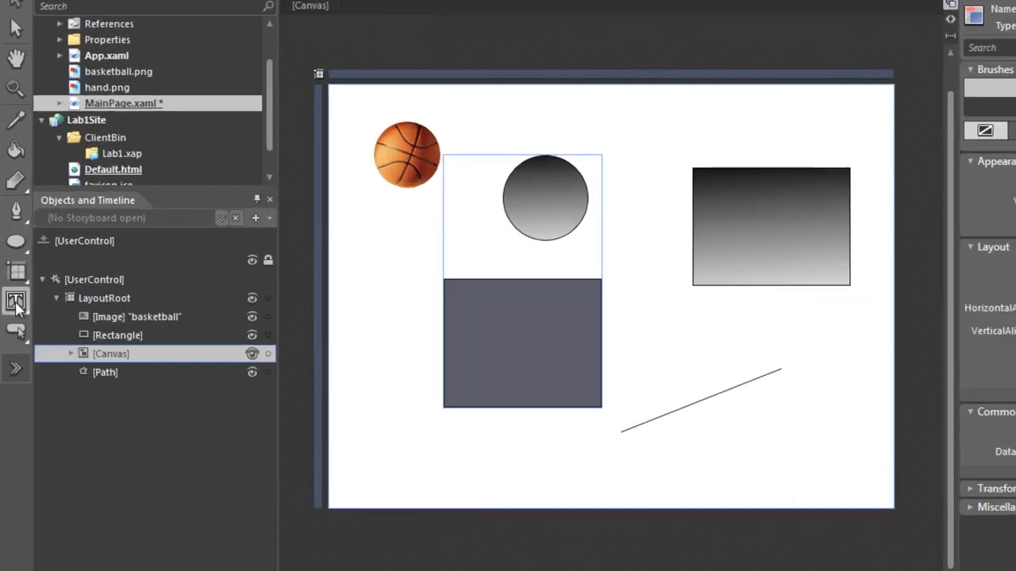
click(13, 309)
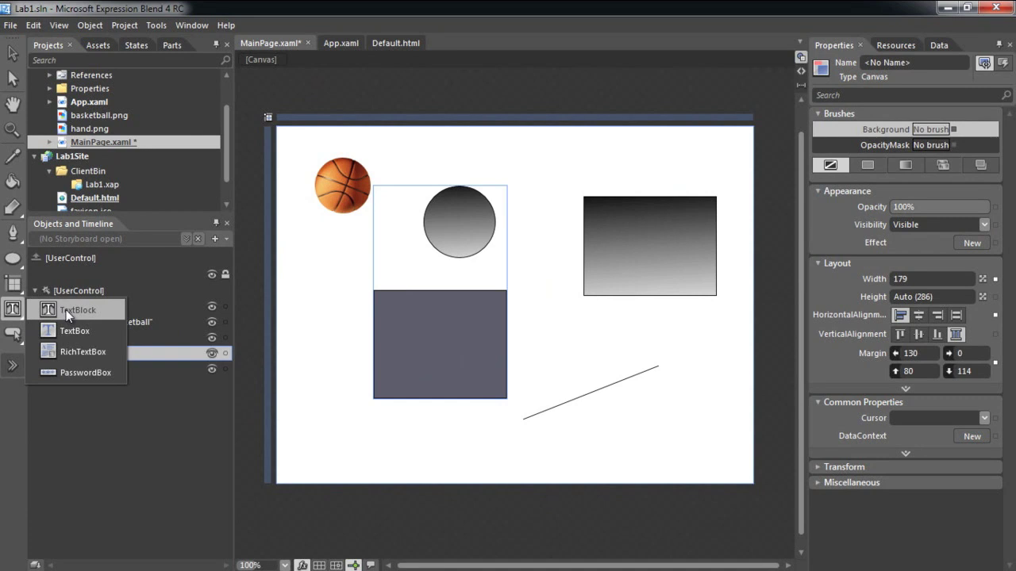
Place a TextBlock near the page top and two stacked Buttons below the basketball.
click(66, 309)
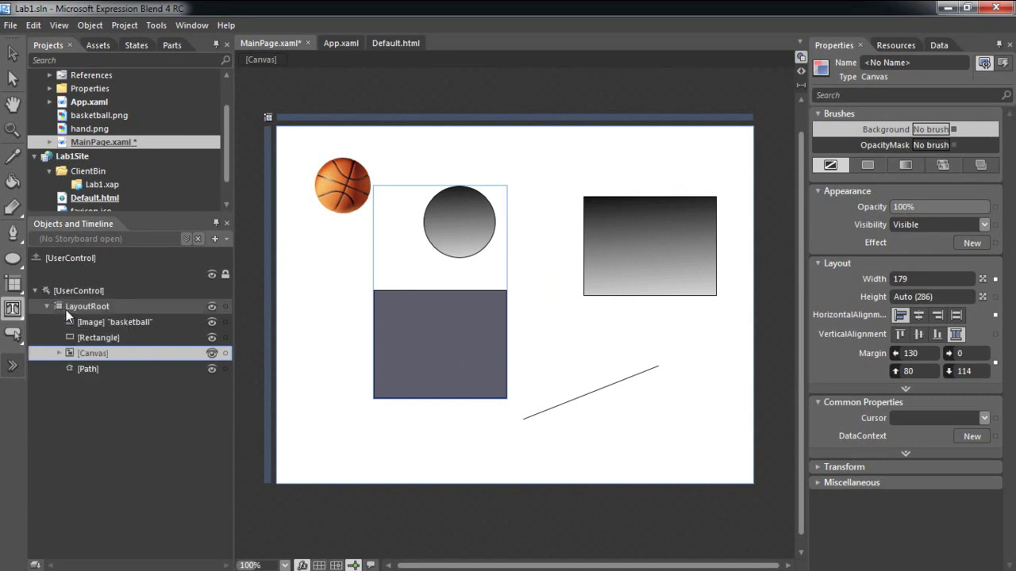
click(413, 163)
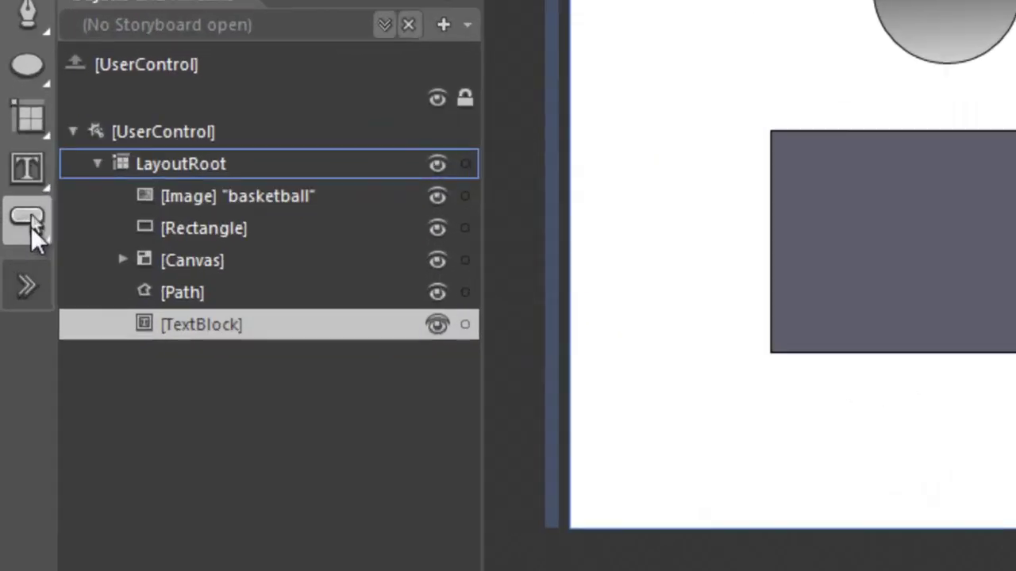
click(15, 337)
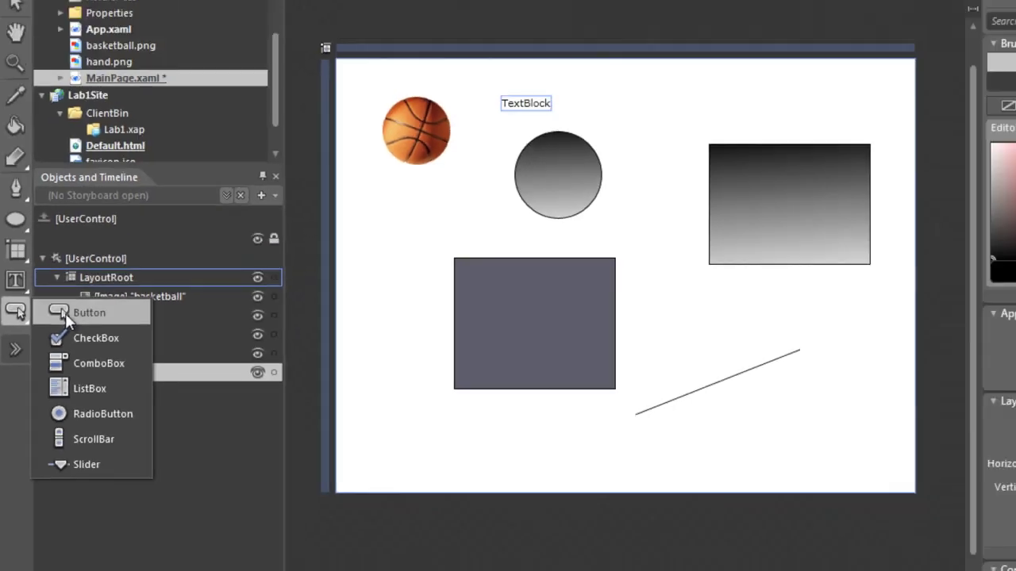
click(194, 55)
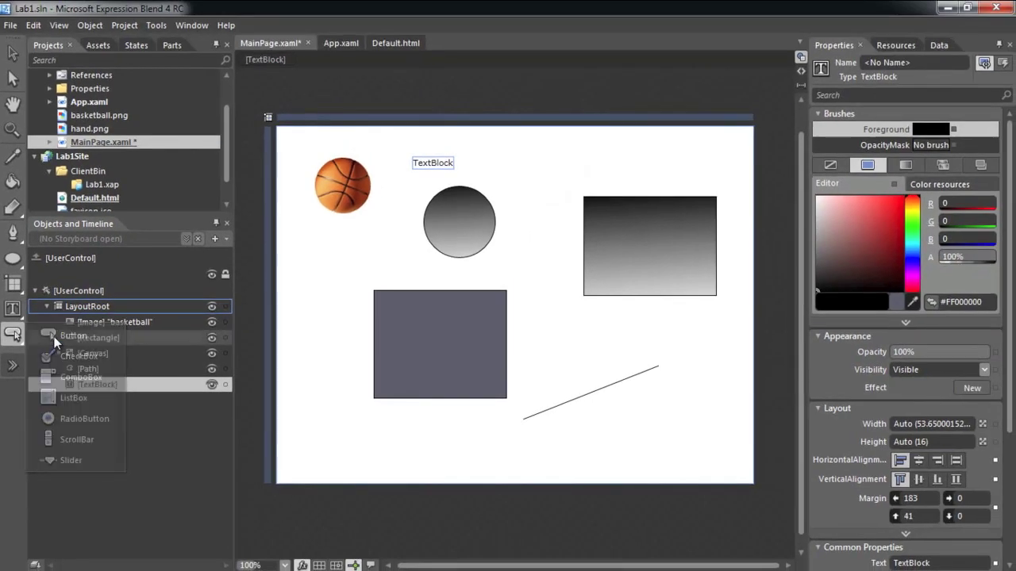
click(301, 235)
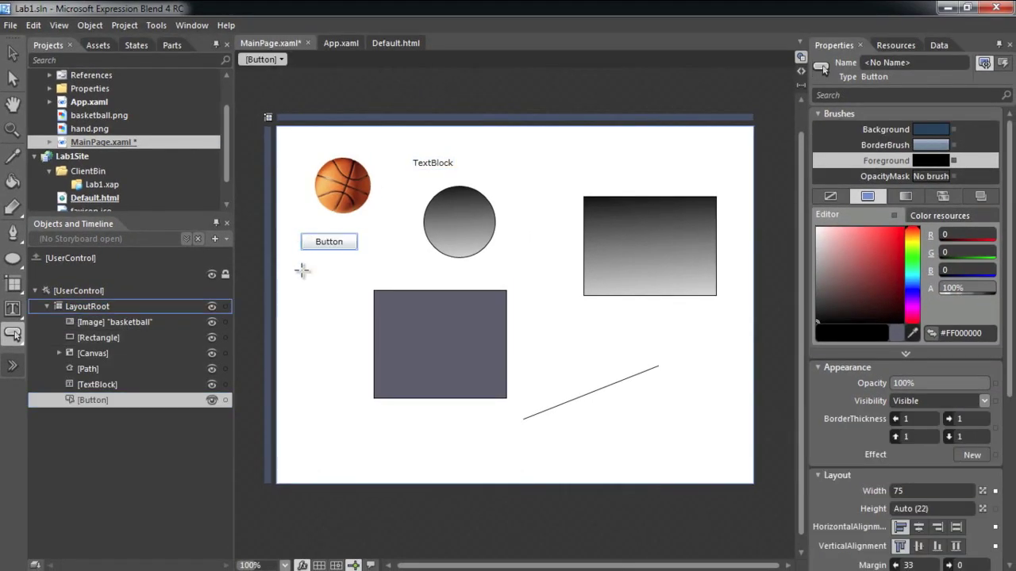
click(302, 271)
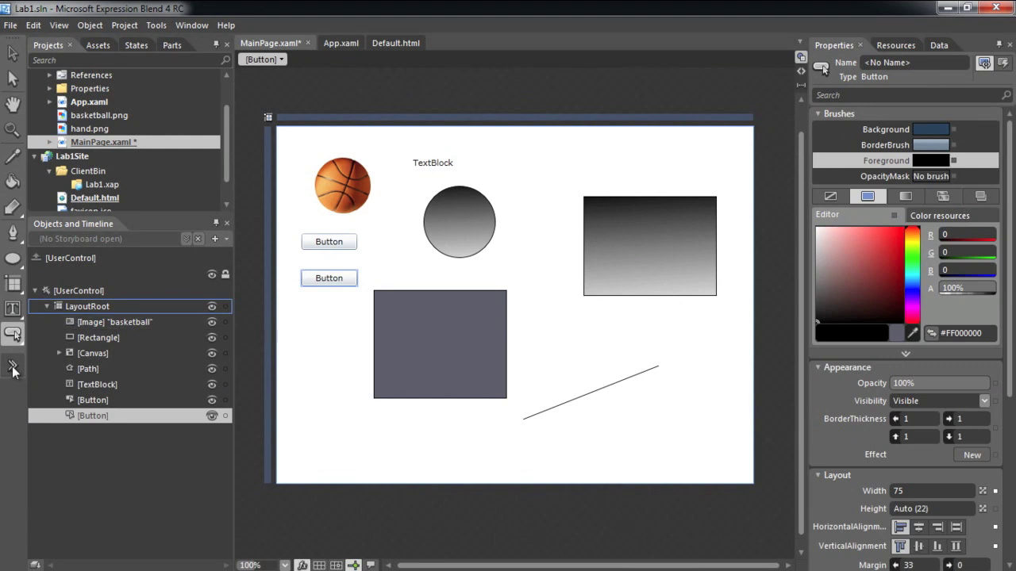
click(12, 368)
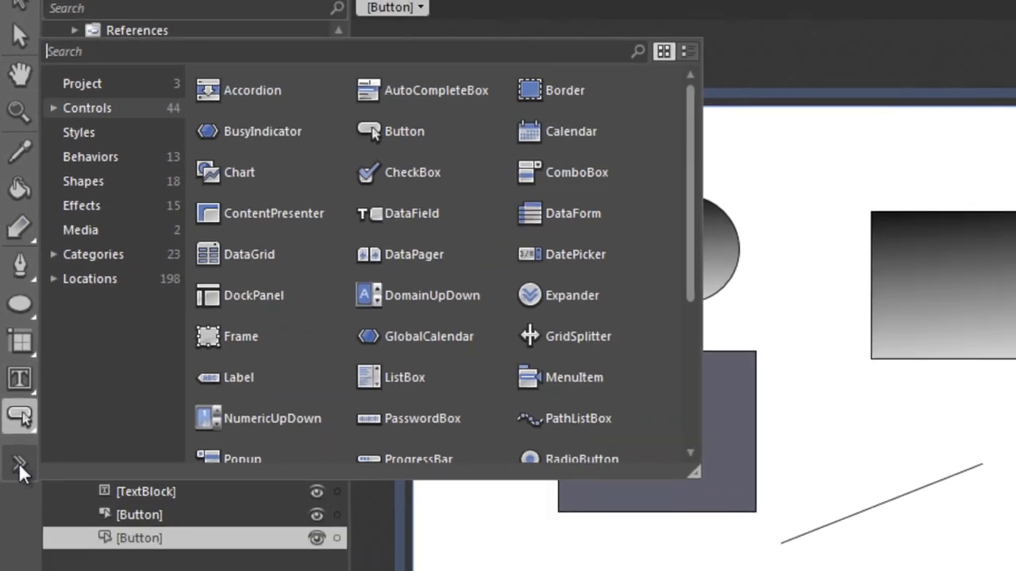
click(467, 122)
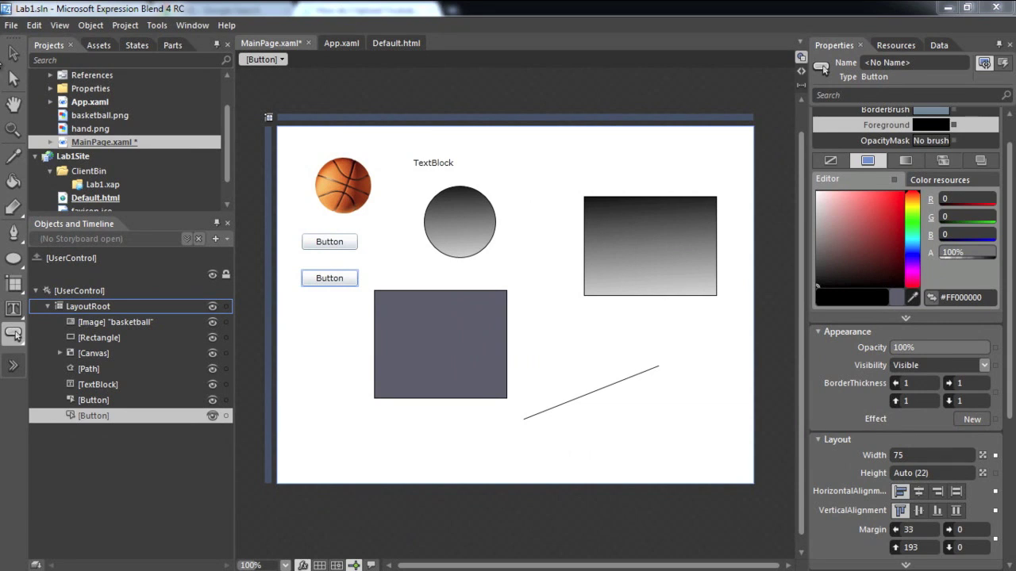
click(13, 53)
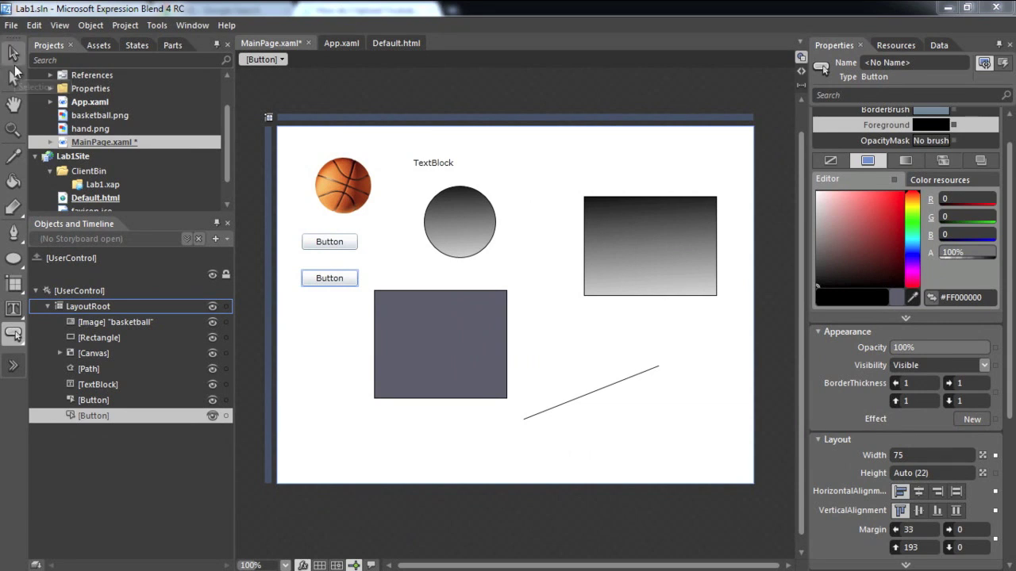
click(419, 163)
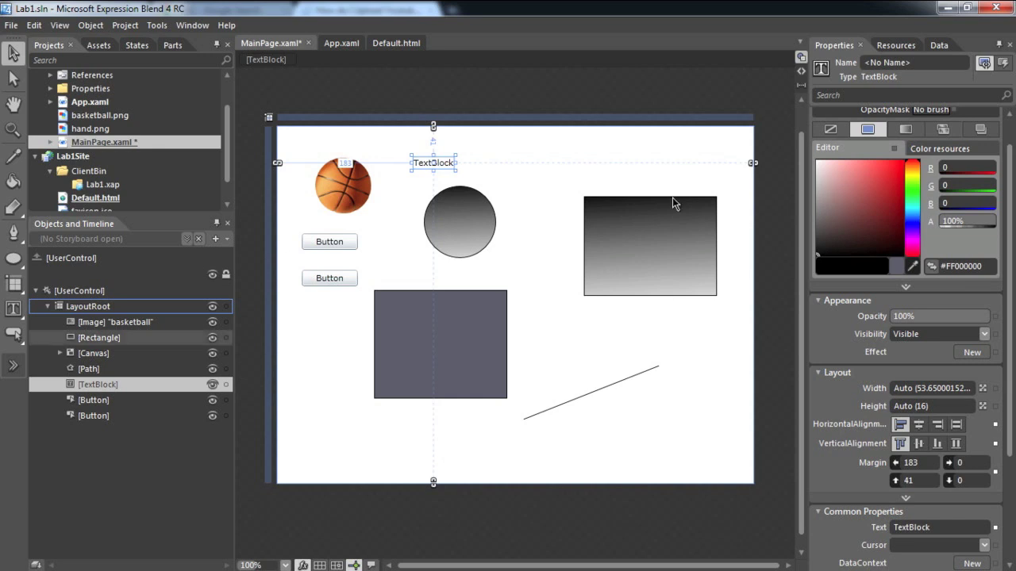
click(13, 333)
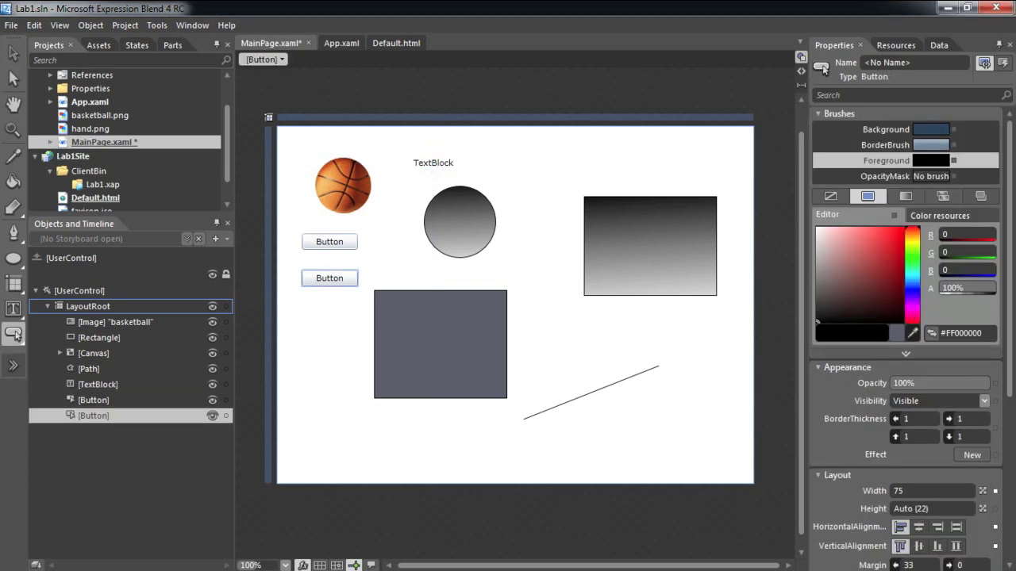
key(F6)
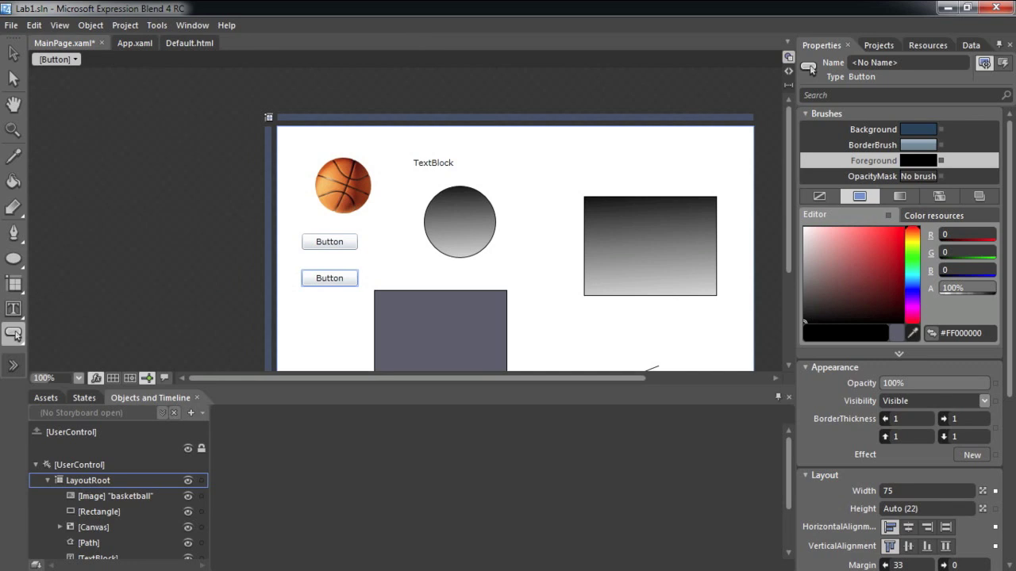
key(F6)
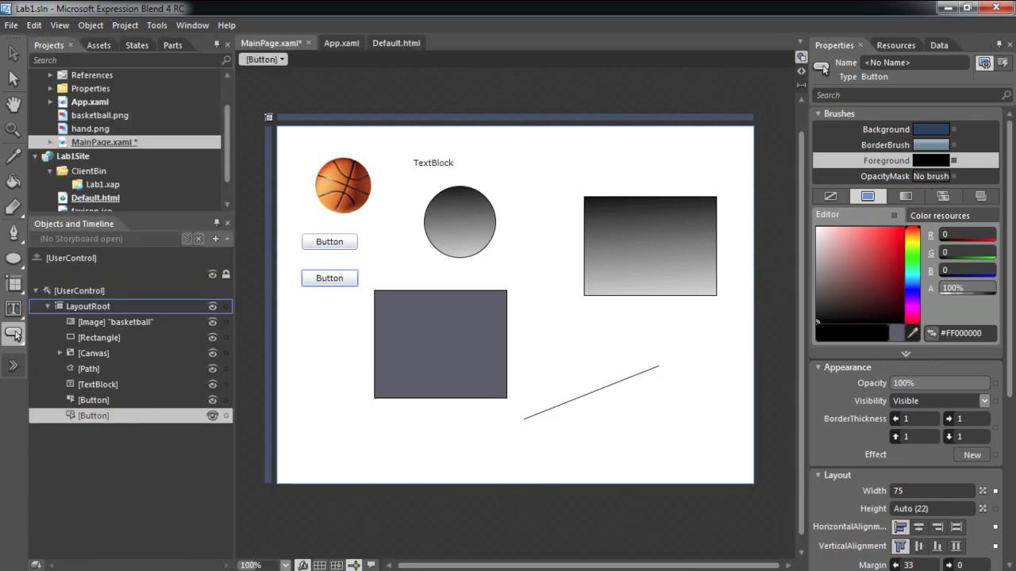
key(Escape)
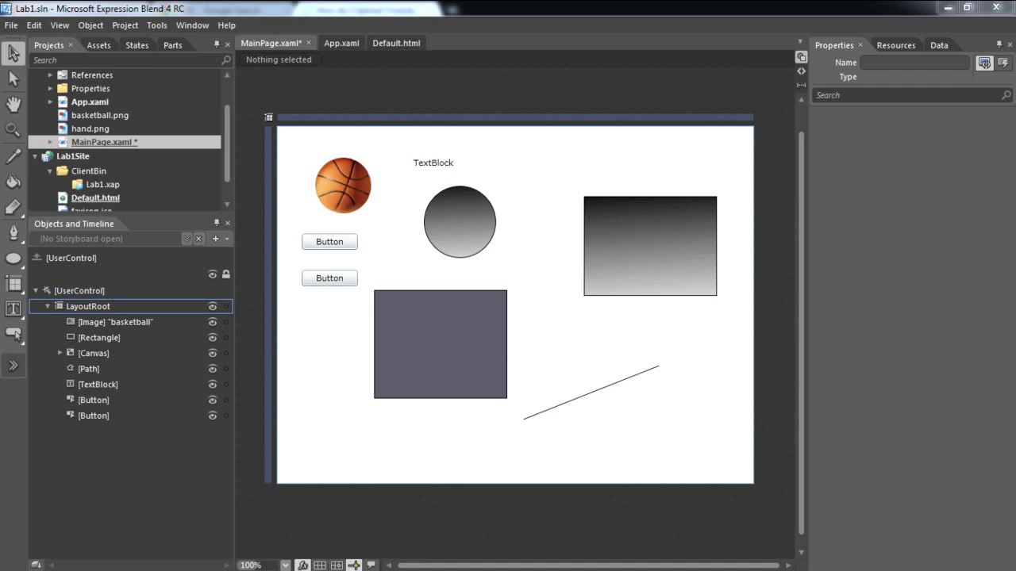
Delete the circle and the diagonal line, then select the dark square inside the Canvas.
double_click(461, 239)
key(Delete)
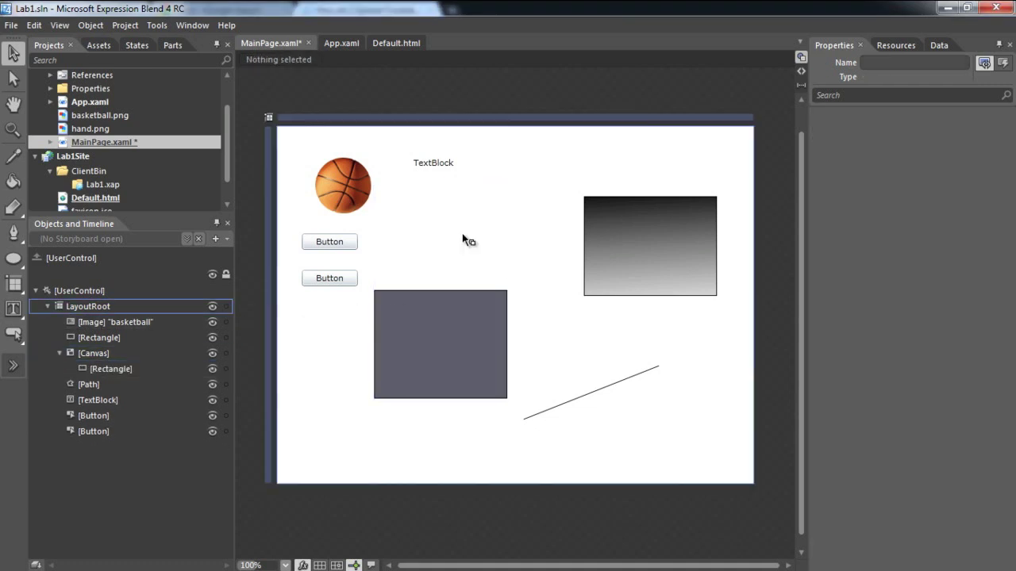
drag(569, 376, 619, 419)
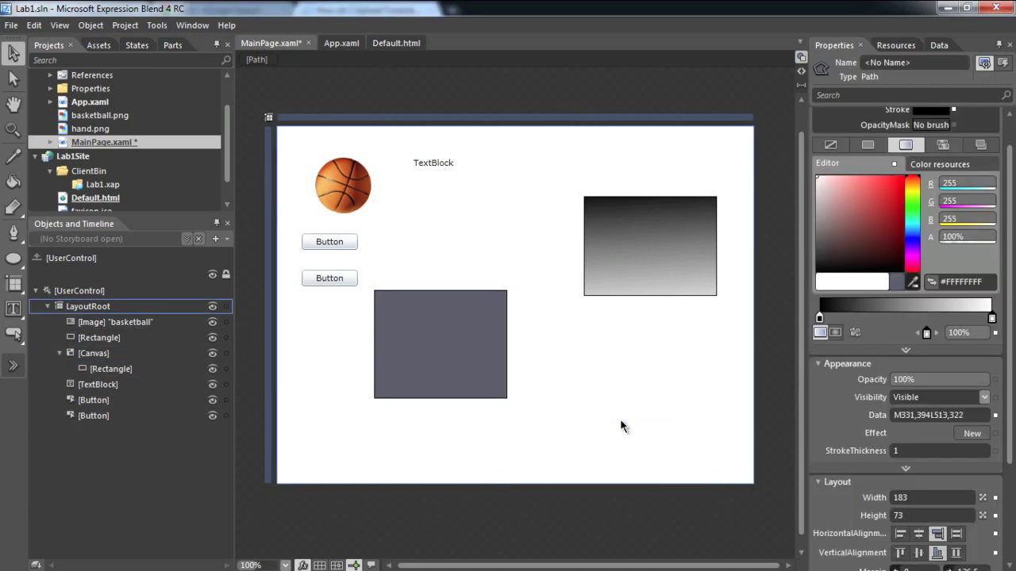
key(Delete)
double_click(473, 347)
Delete the dark square and the now-empty Canvas.
key(Delete)
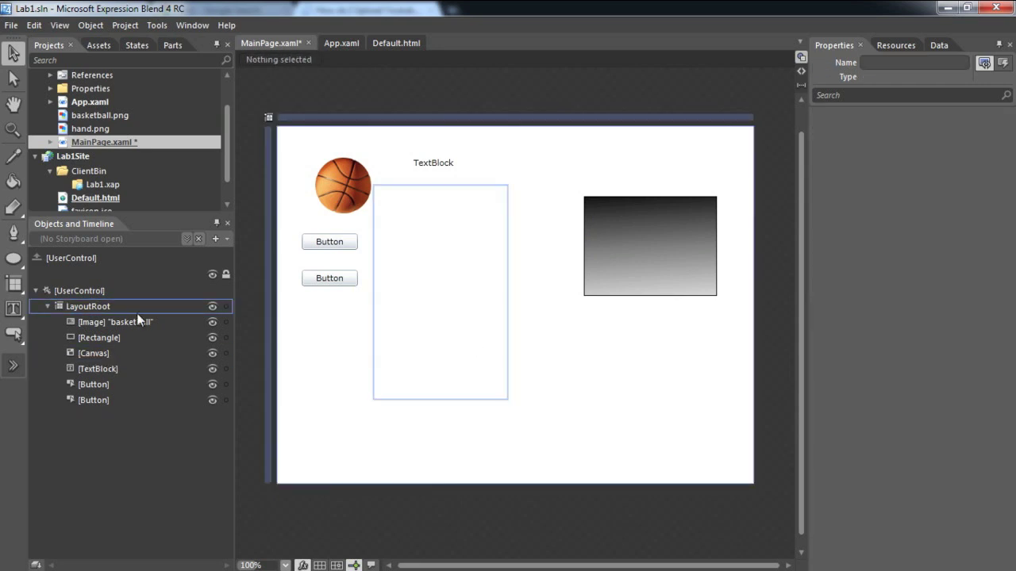
click(465, 361)
key(Delete)
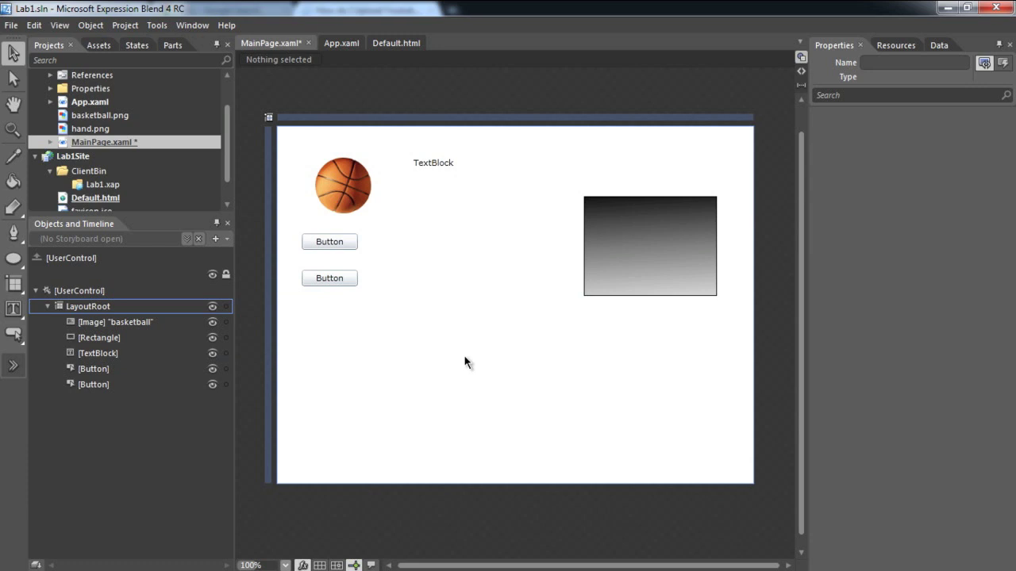
Change the TextBlock text to 'Bouncing Basketball' and save the page.
double_click(446, 167)
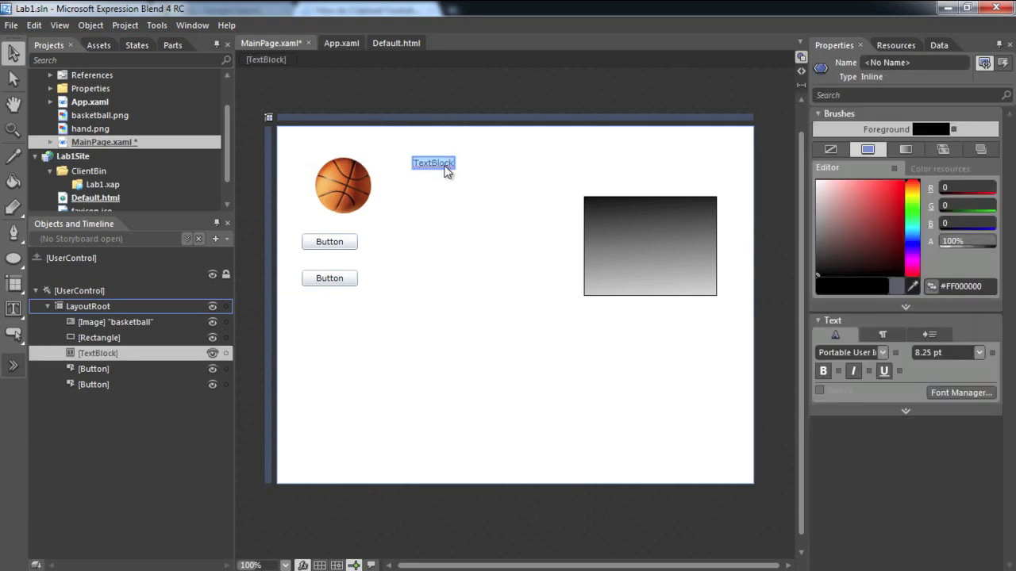
text(Bouncing Basketball)
click(235, 519)
key(ctrl+s)
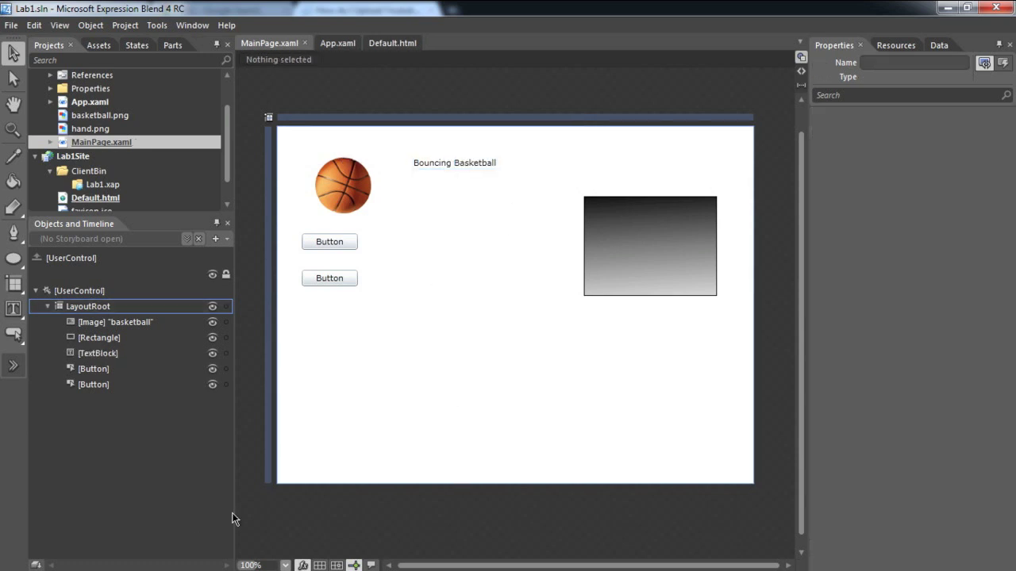
Format the heading in bold, 16 pt, dark red #FF834343.
click(496, 164)
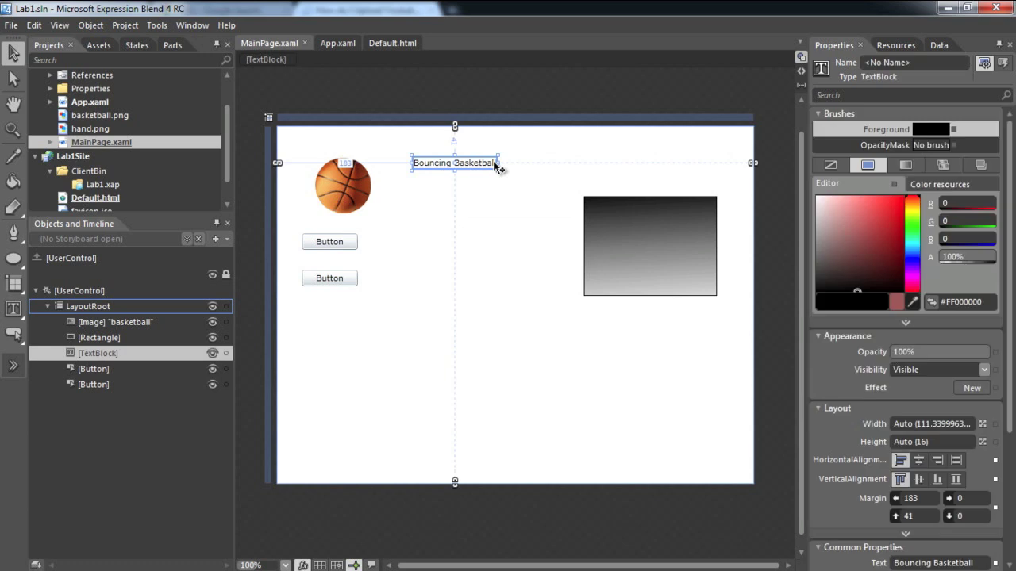
click(858, 242)
scroll(964, 409, down, 2)
click(979, 555)
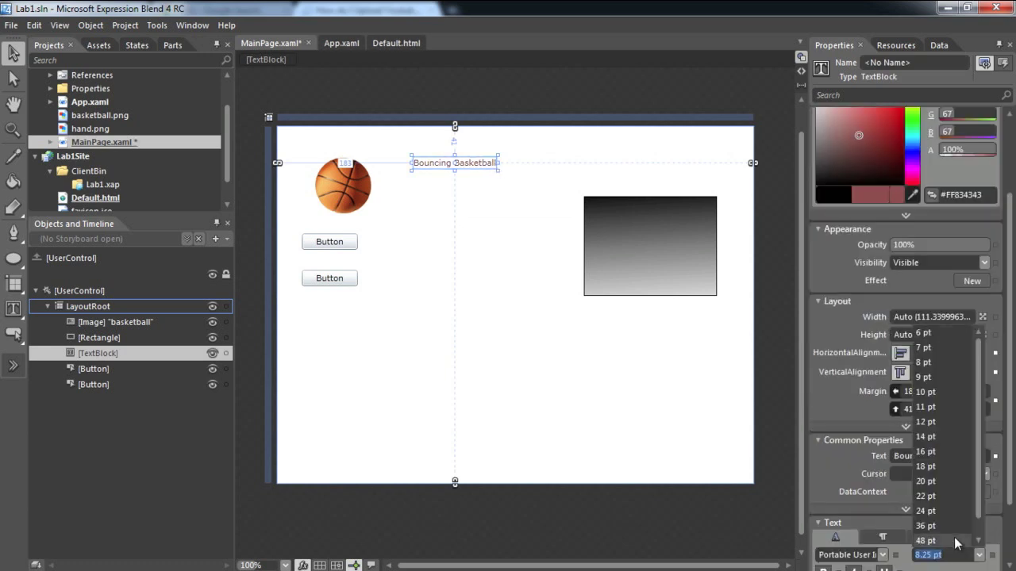
click(945, 453)
scroll(905, 477, down, 1)
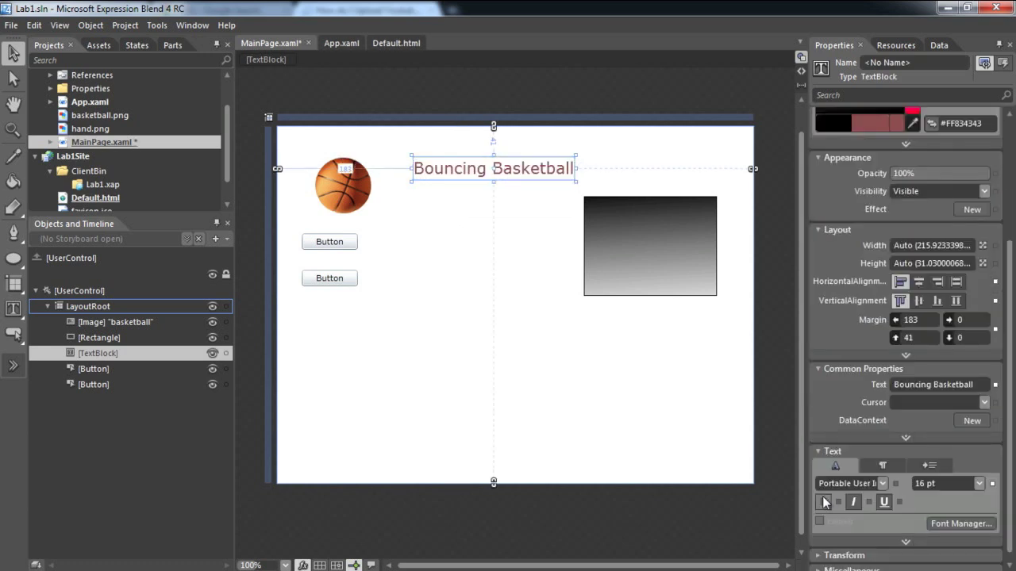
click(823, 501)
click(867, 483)
scroll(893, 433, down, 5)
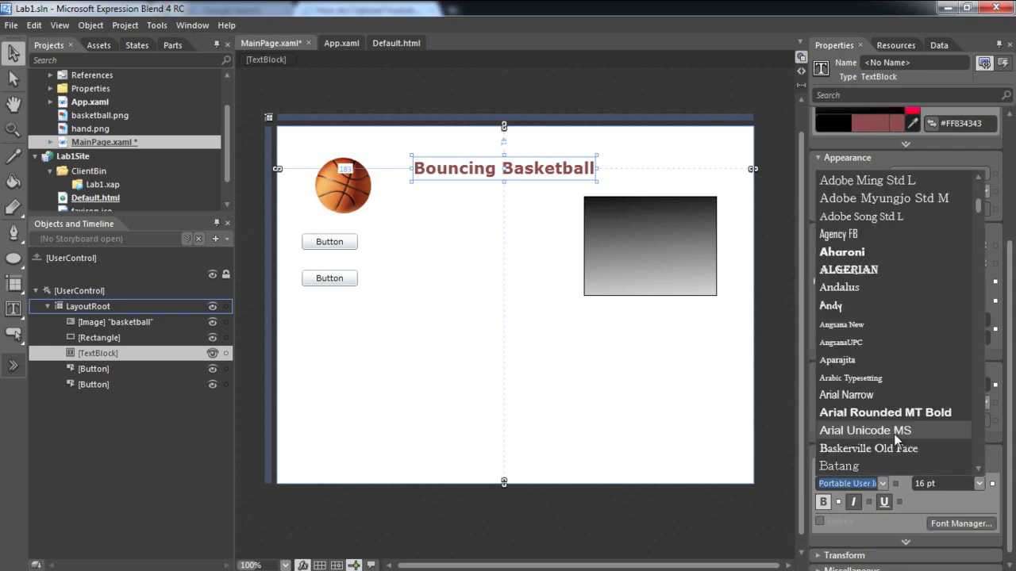
key(Escape)
click(508, 369)
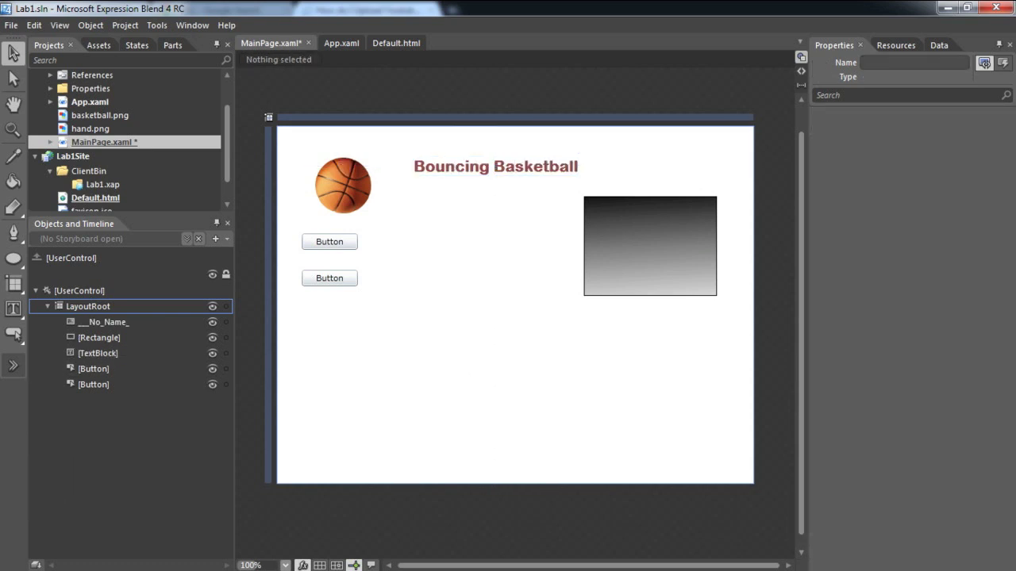
Name the basketball image Ball, the gradient rectangle Floor, and the heading Title.
click(361, 198)
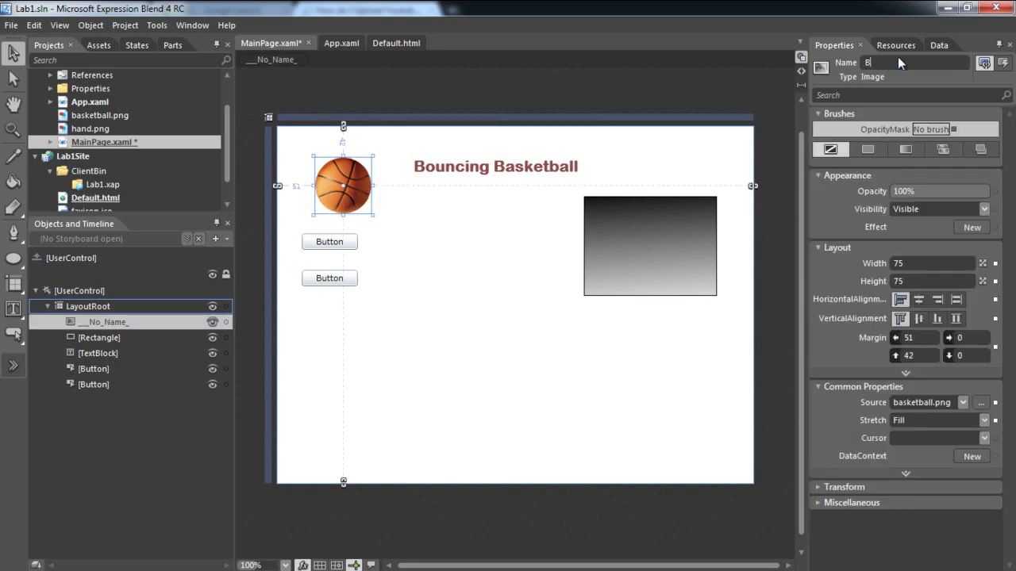
key(Tab)
click(674, 225)
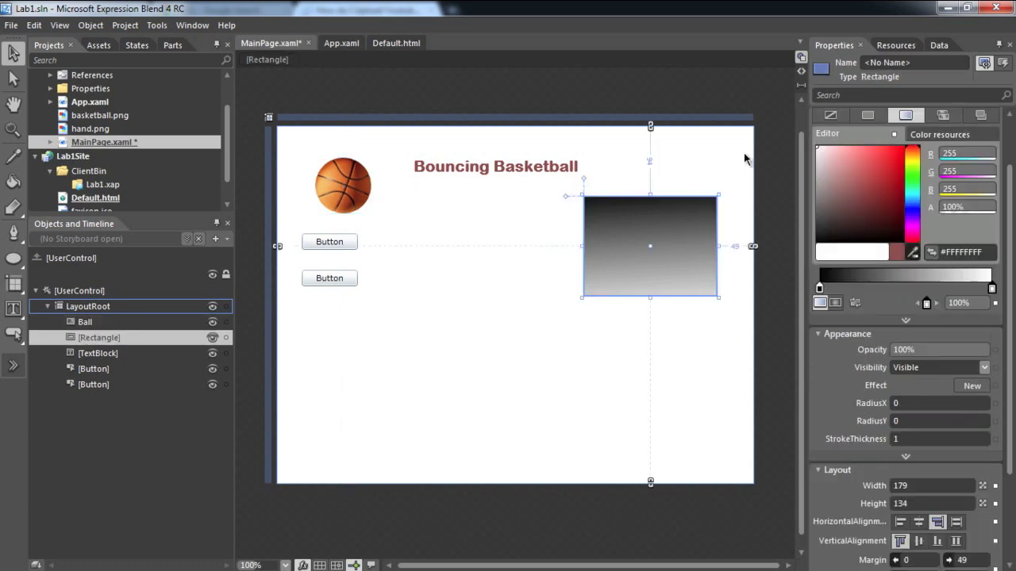
click(871, 65)
text(Floor)
click(569, 168)
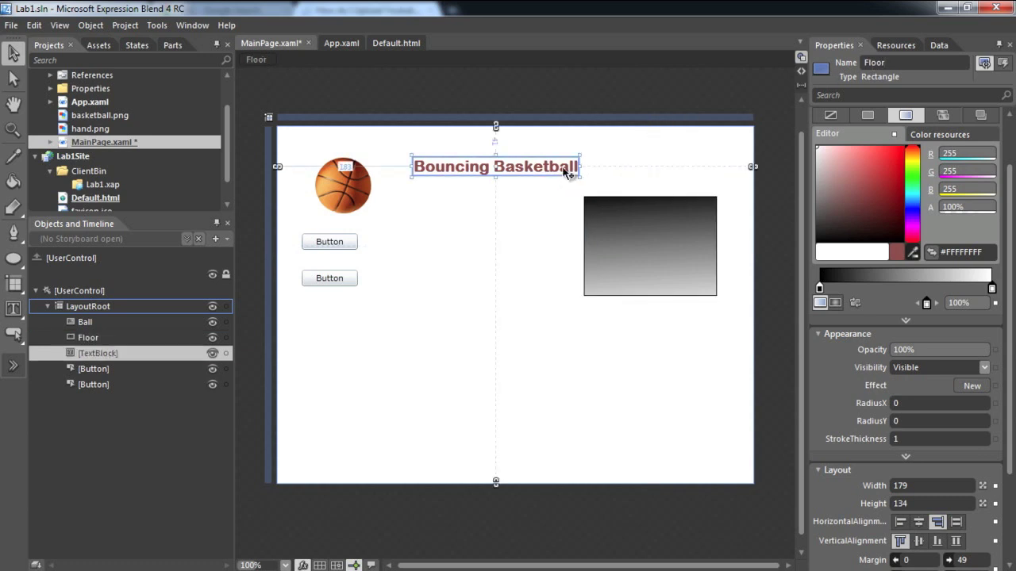
click(902, 63)
text(Title)
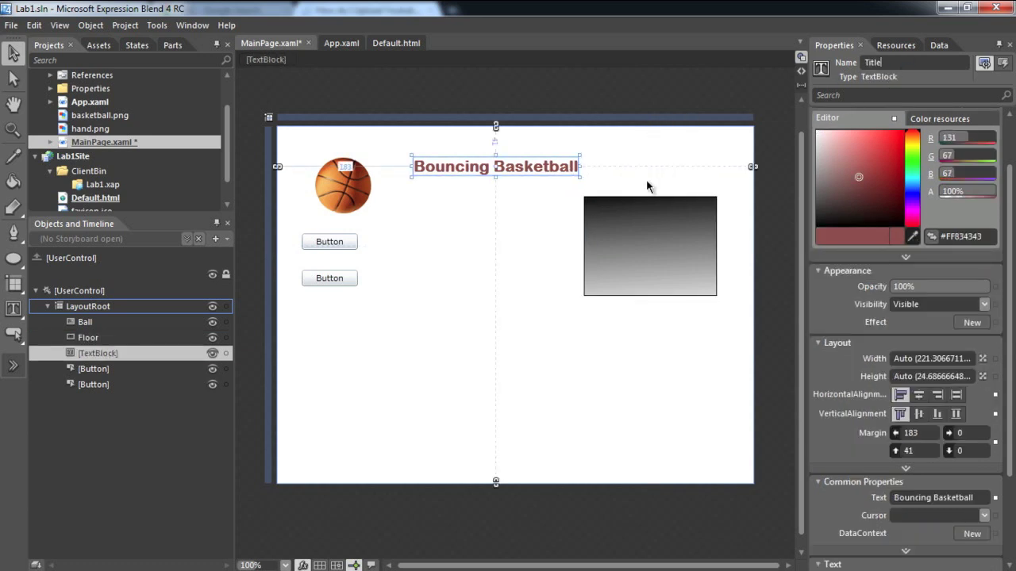
key(Return)
Label the buttons Toggle and Reset and name them btnToggle and btnReset.
double_click(351, 241)
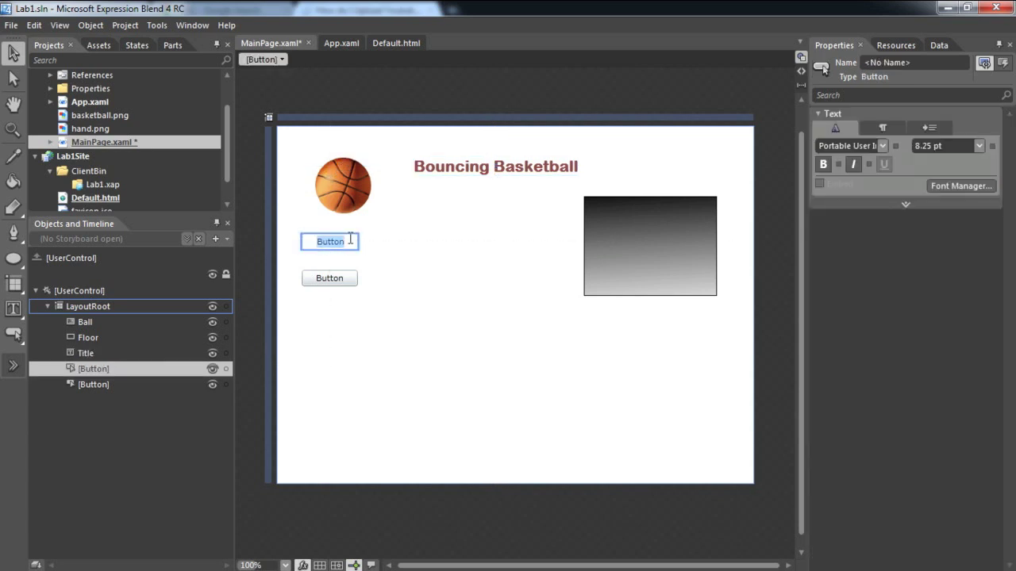
text(Toggle)
click(882, 65)
double_click(330, 279)
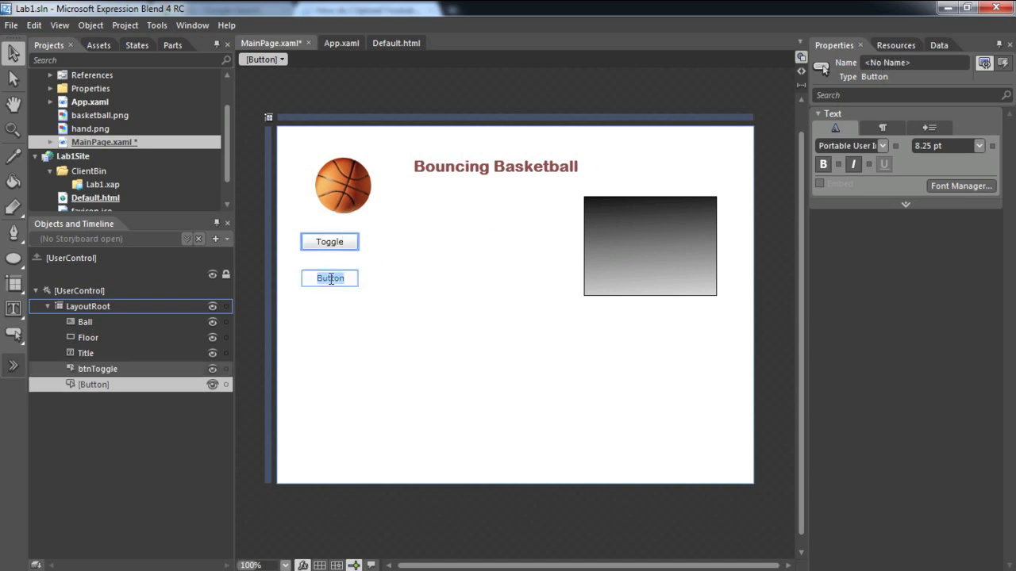
text(Reset)
click(924, 63)
text(b)
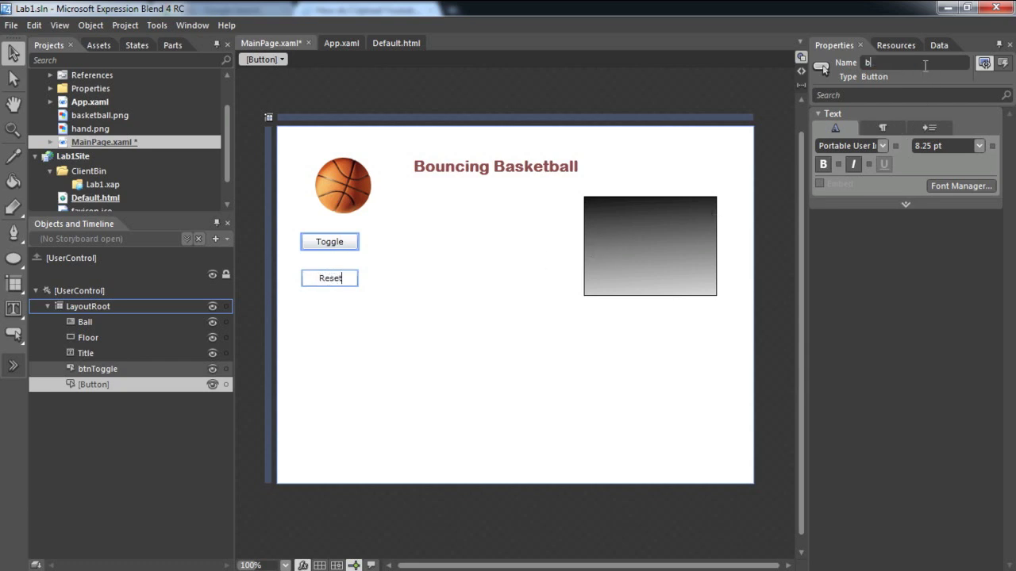
text(tnReset)
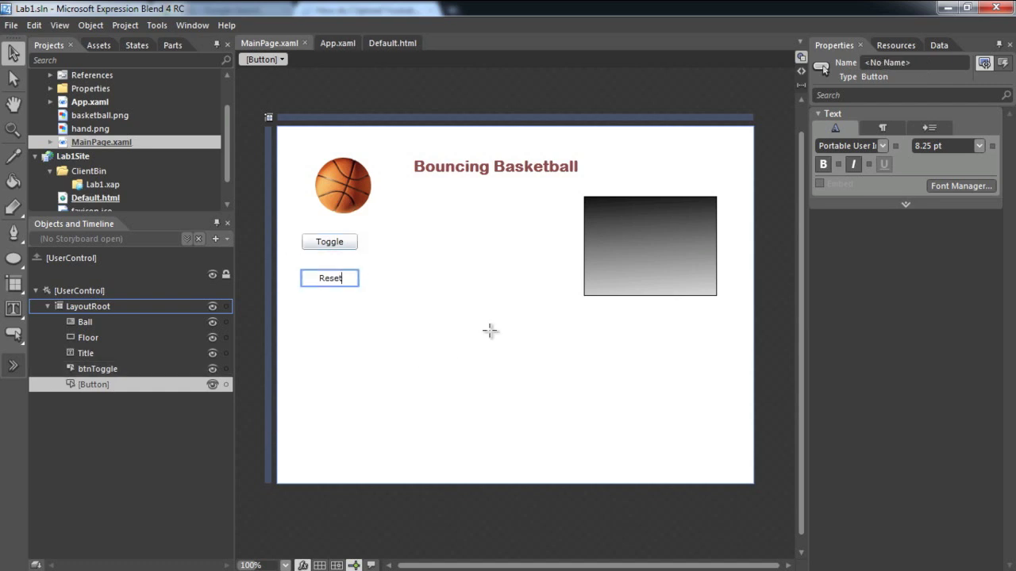
Move the Floor rectangle to the page's bottom-left and stretch it across the full 640-pixel width.
click(633, 244)
drag(633, 244, 325, 426)
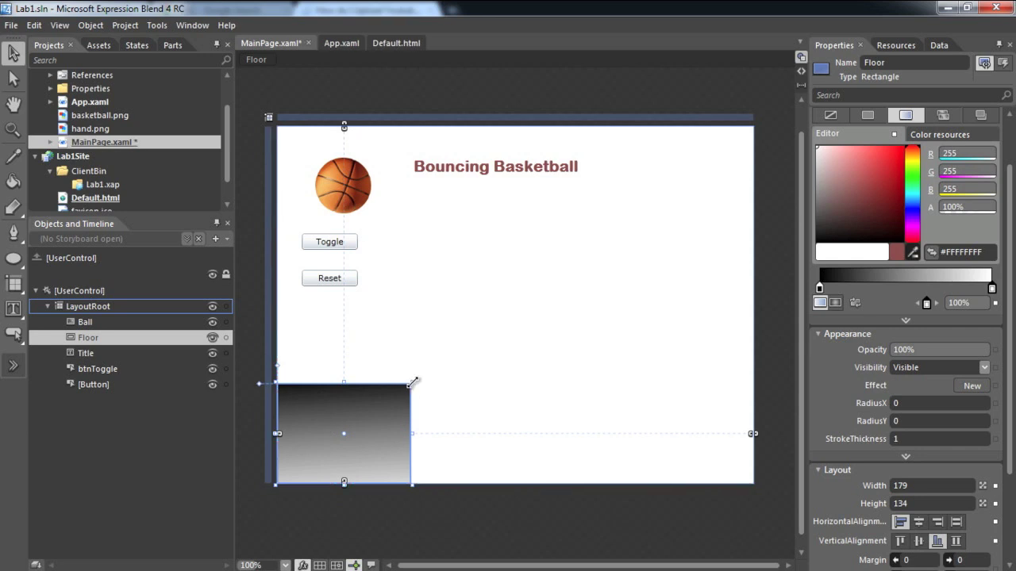
drag(413, 382, 754, 390)
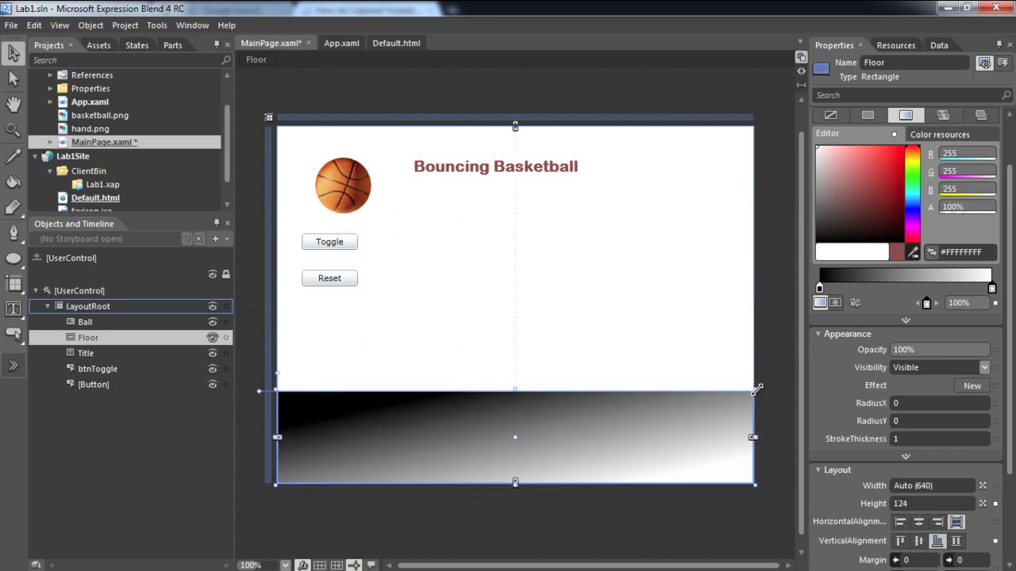
key(Escape)
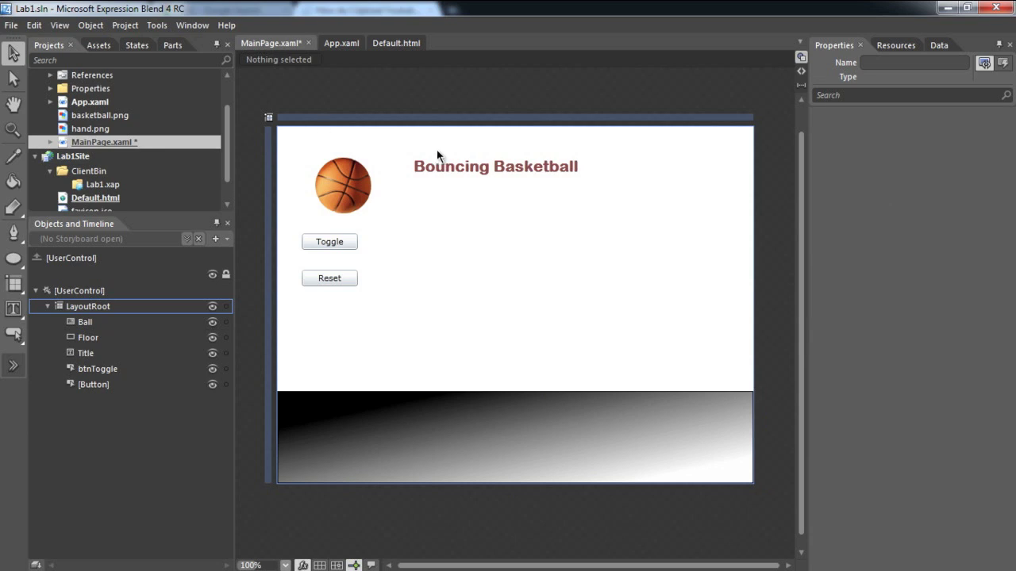
Nudge the Title slightly up and move Ball to the top centre beneath it.
click(517, 159)
drag(517, 158, 516, 154)
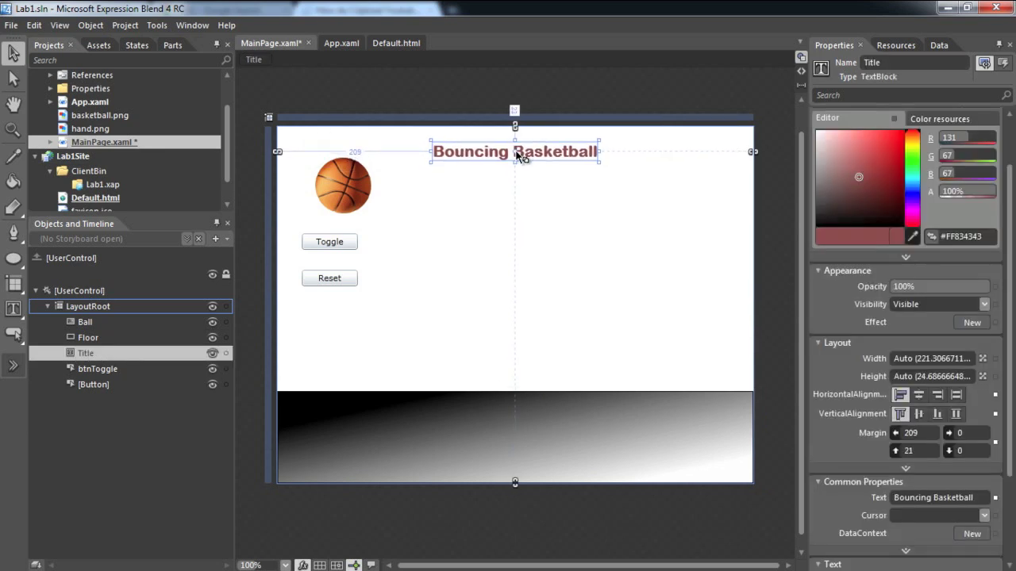
click(330, 183)
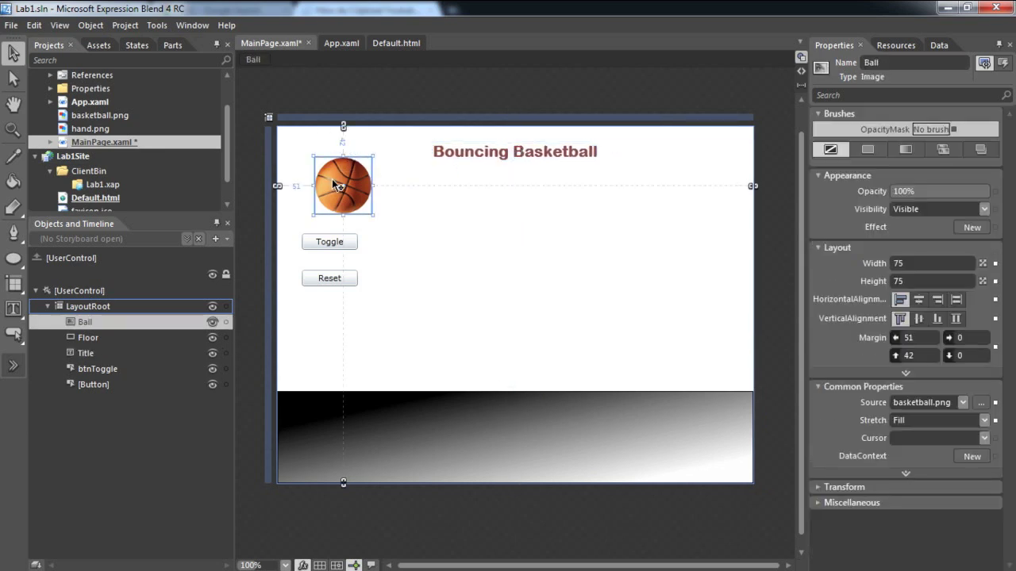
drag(330, 183, 500, 215)
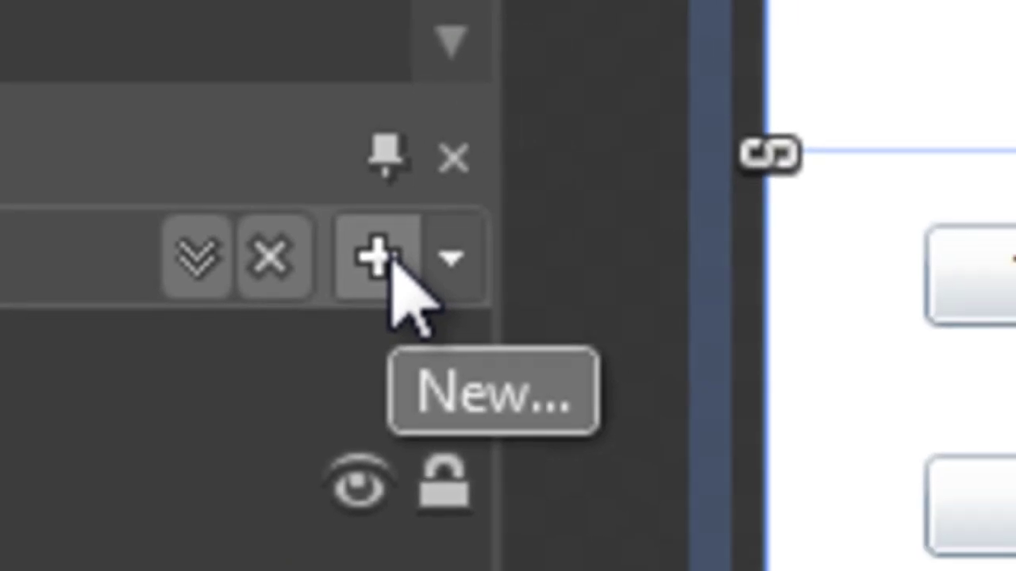
Create a new storyboard named Bouncing.
click(416, 256)
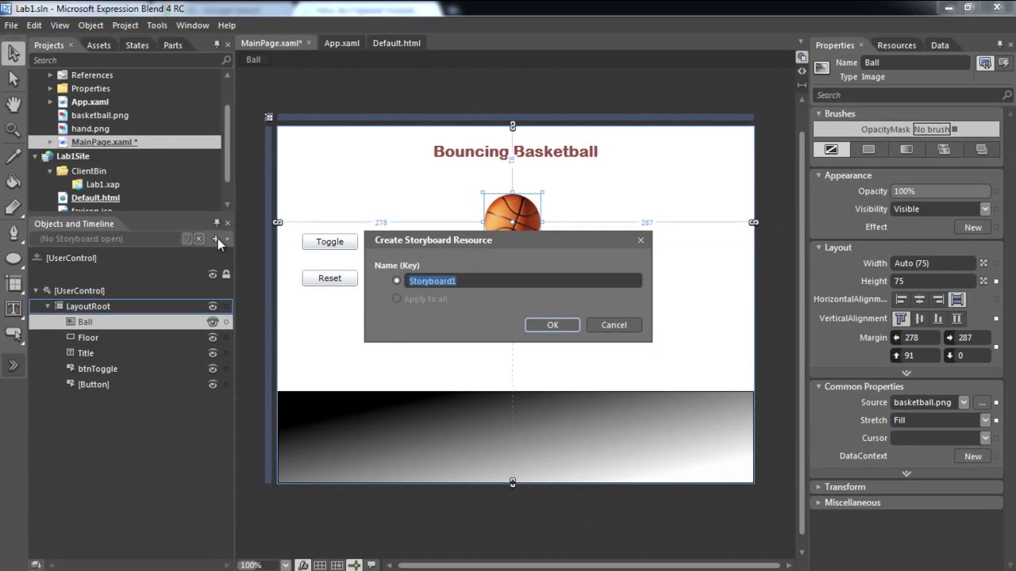
text(Bouncing)
click(546, 319)
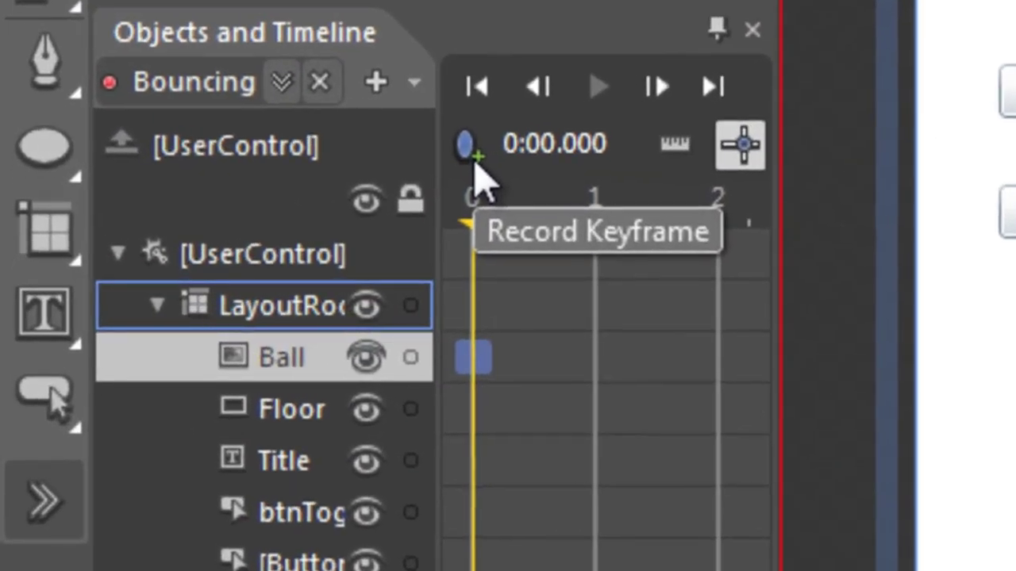
Record Ball keyframes at 0 and 1.6 seconds.
click(149, 256)
drag(481, 222, 669, 224)
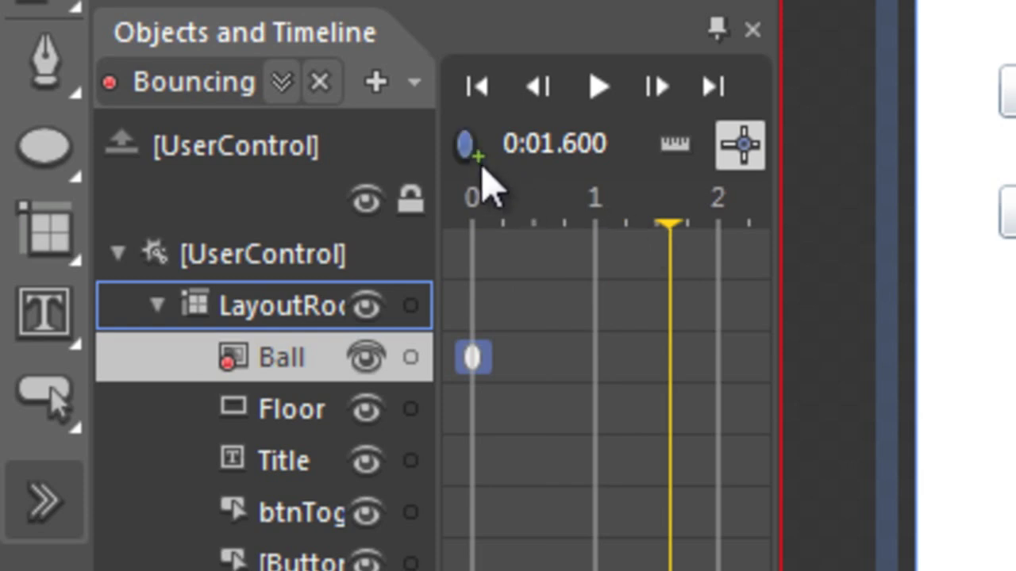
click(468, 149)
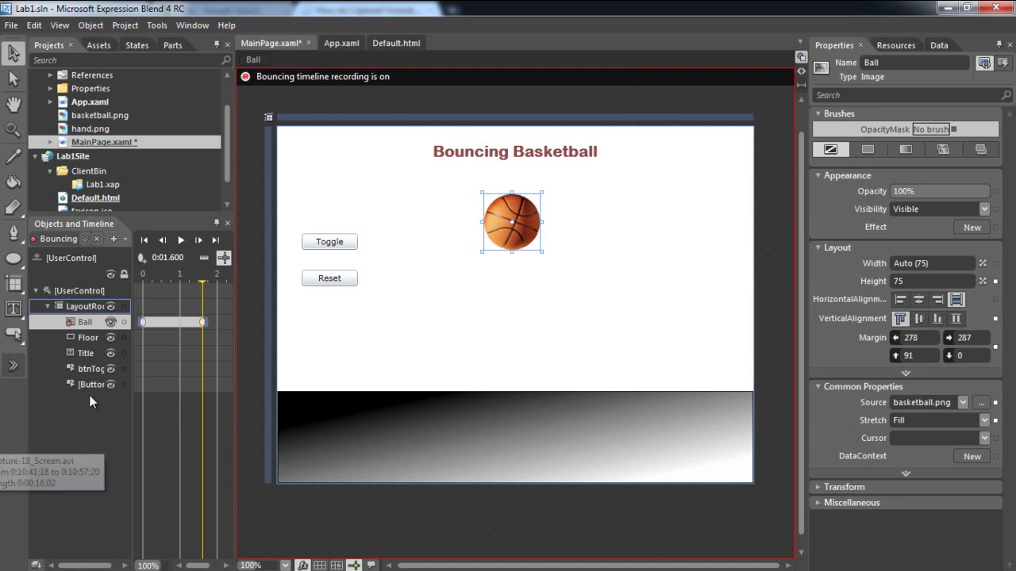
Record a 0.4 s keyframe with the basketball lowered slightly and rotated clockwise.
drag(202, 282, 160, 287)
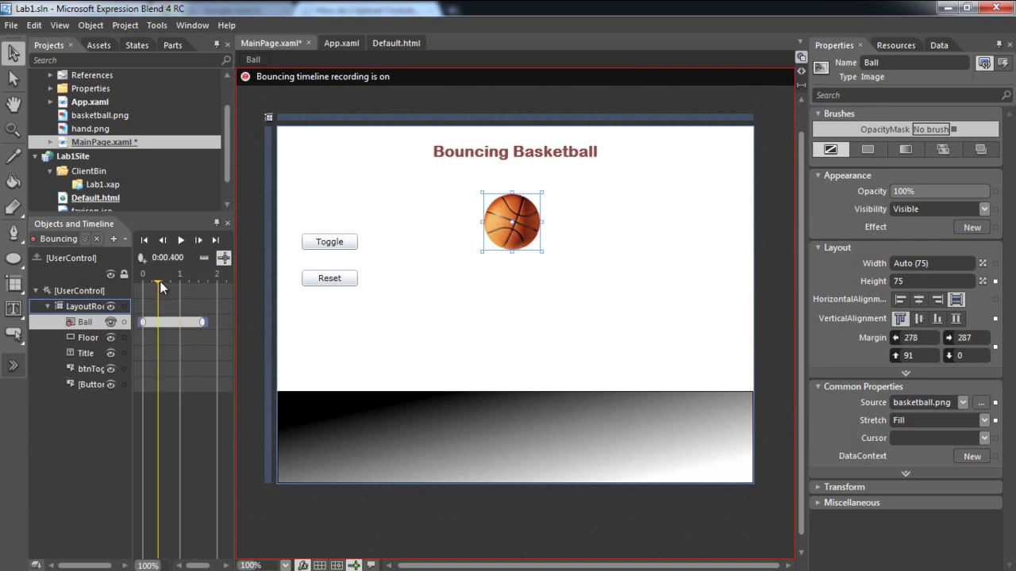
click(140, 261)
drag(530, 238, 529, 263)
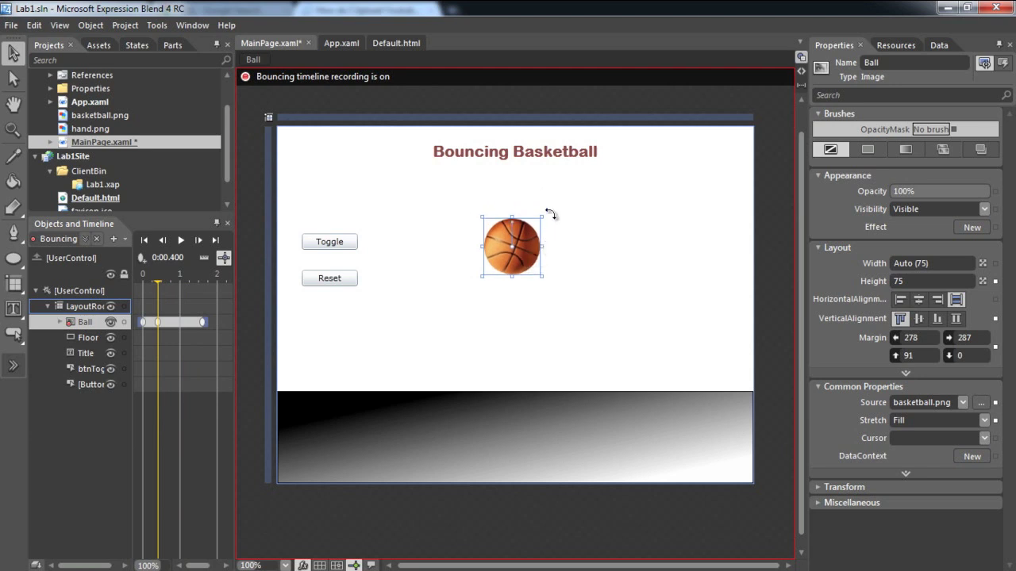
drag(549, 212, 558, 234)
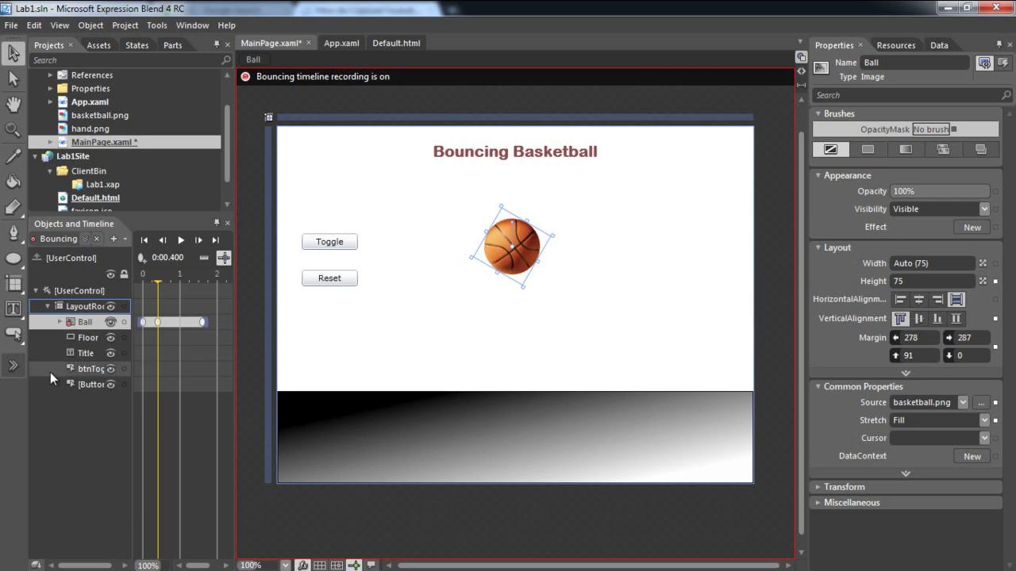
Add another ball keyframe at 1.2 seconds.
click(43, 548)
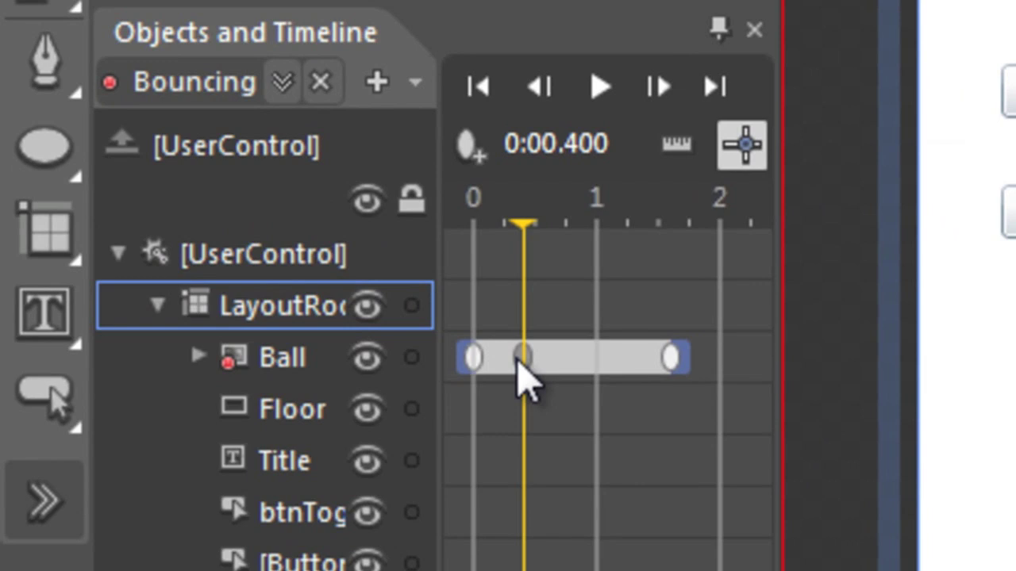
drag(527, 232, 627, 266)
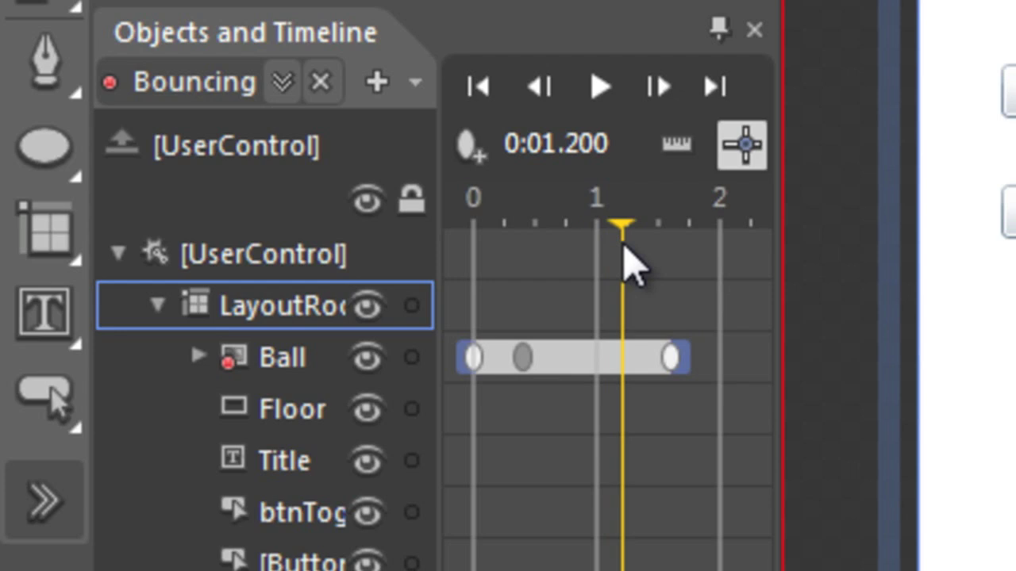
key(Up)
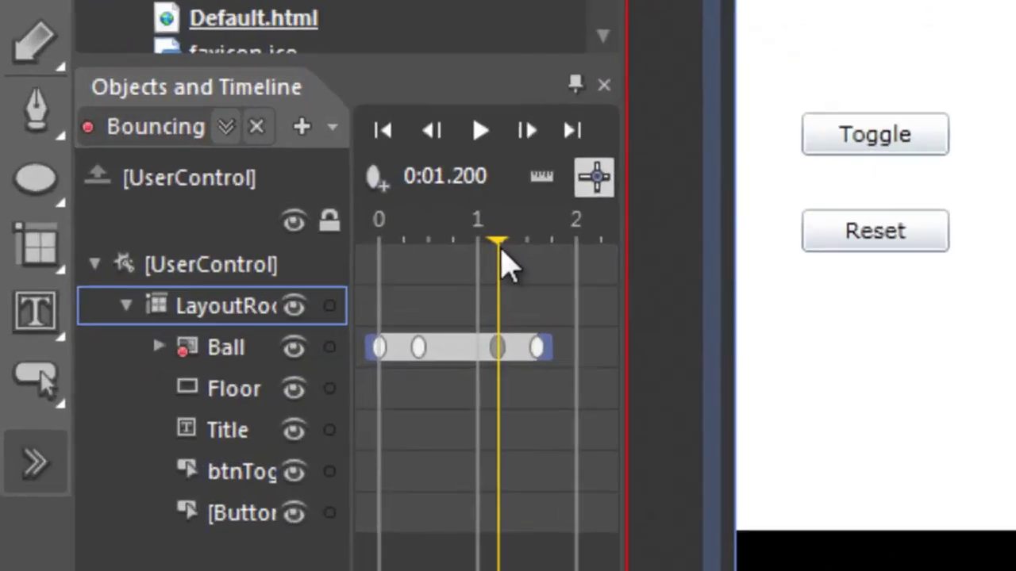
Record a 0.8 s keyframe with the basketball dropped onto the floor.
drag(188, 283, 177, 281)
drag(599, 242, 585, 234)
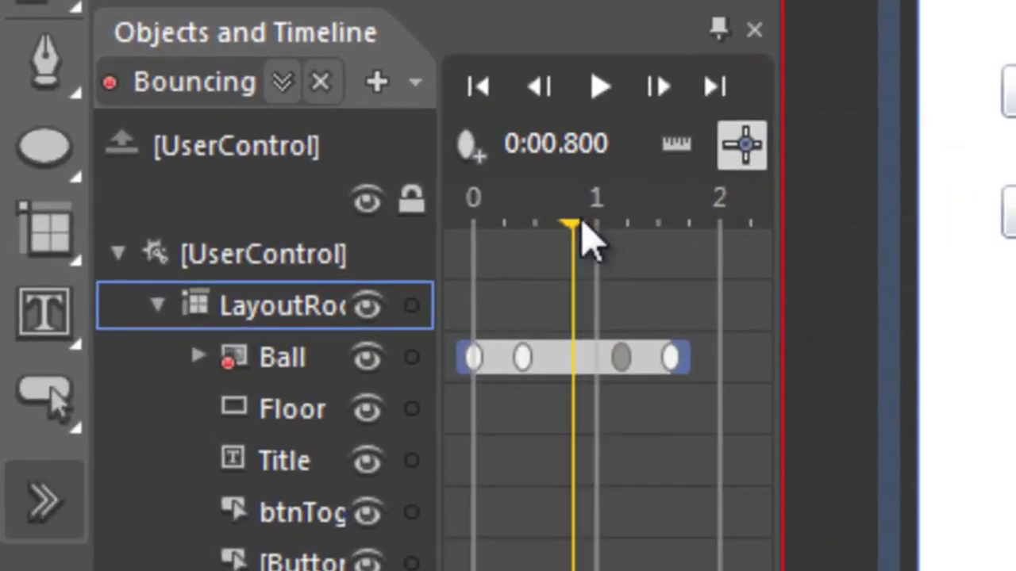
click(467, 144)
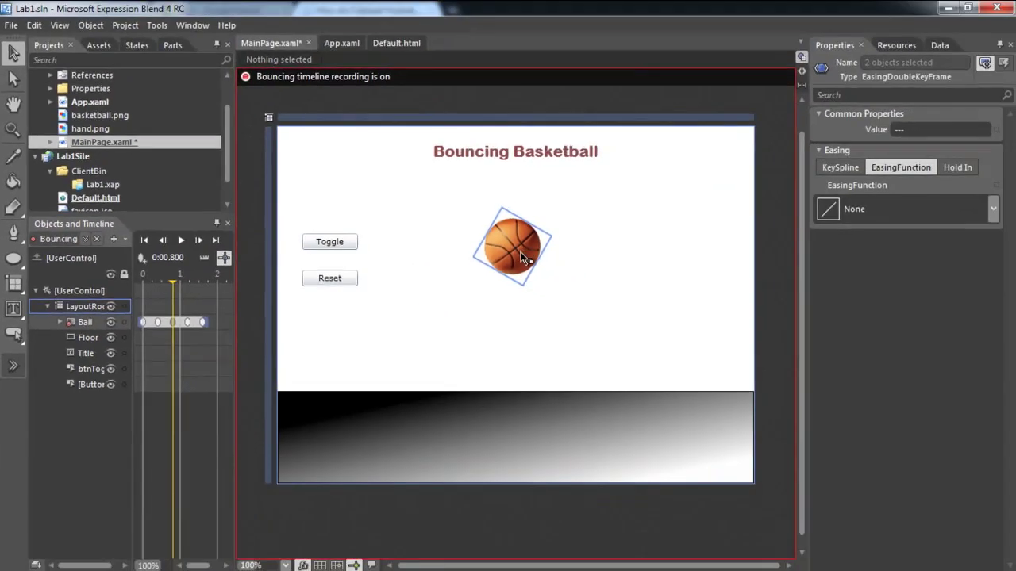
drag(524, 258, 530, 362)
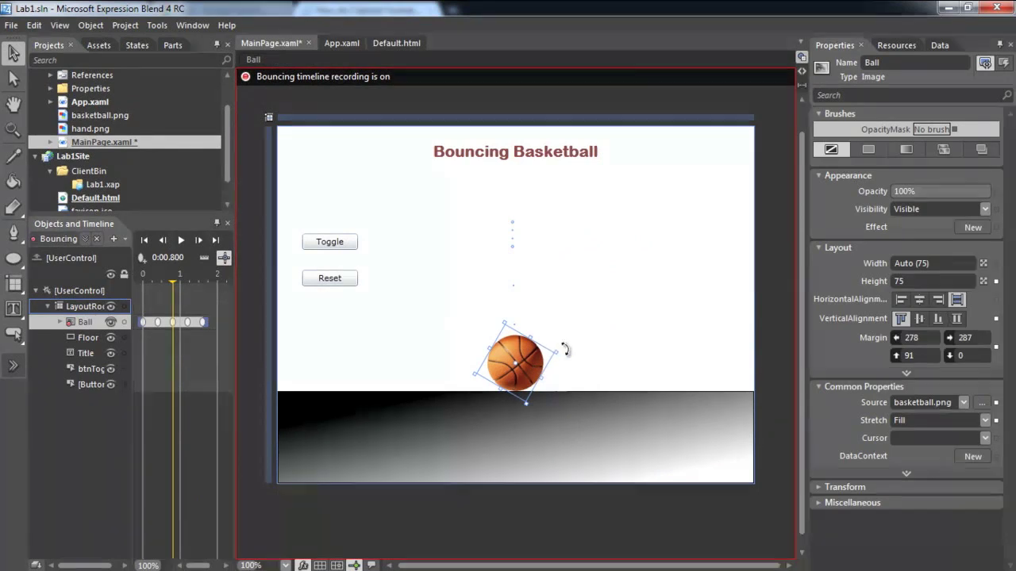
Tilt the landed ball, then rewind to 0 and preview the bounce.
drag(565, 349, 566, 369)
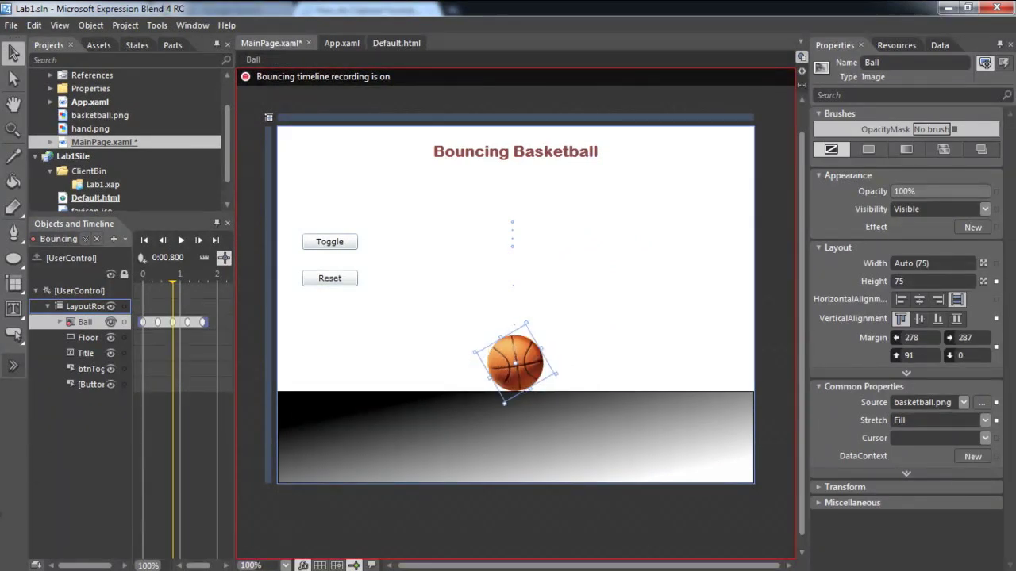
drag(503, 404, 526, 402)
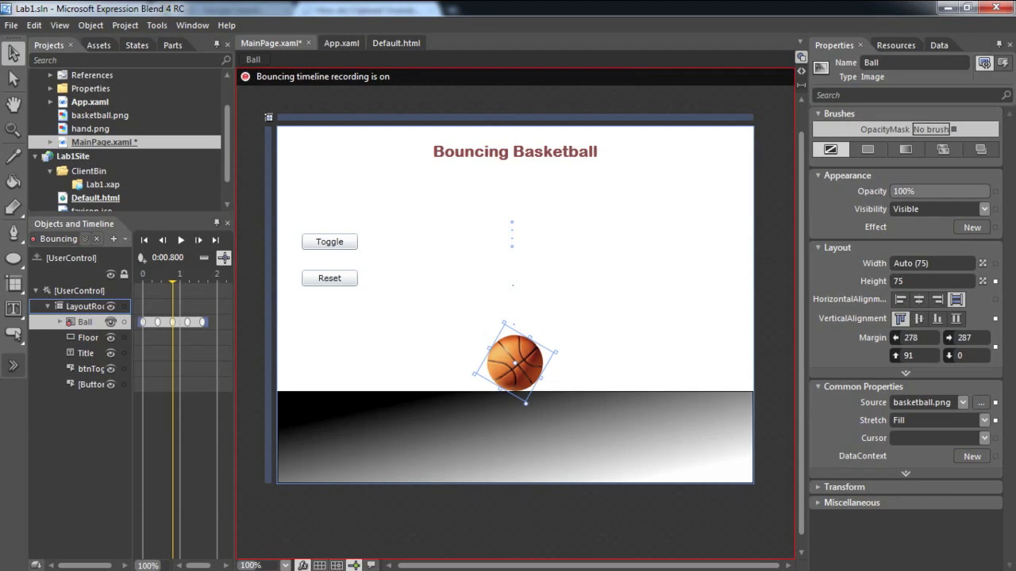
drag(173, 281, 134, 283)
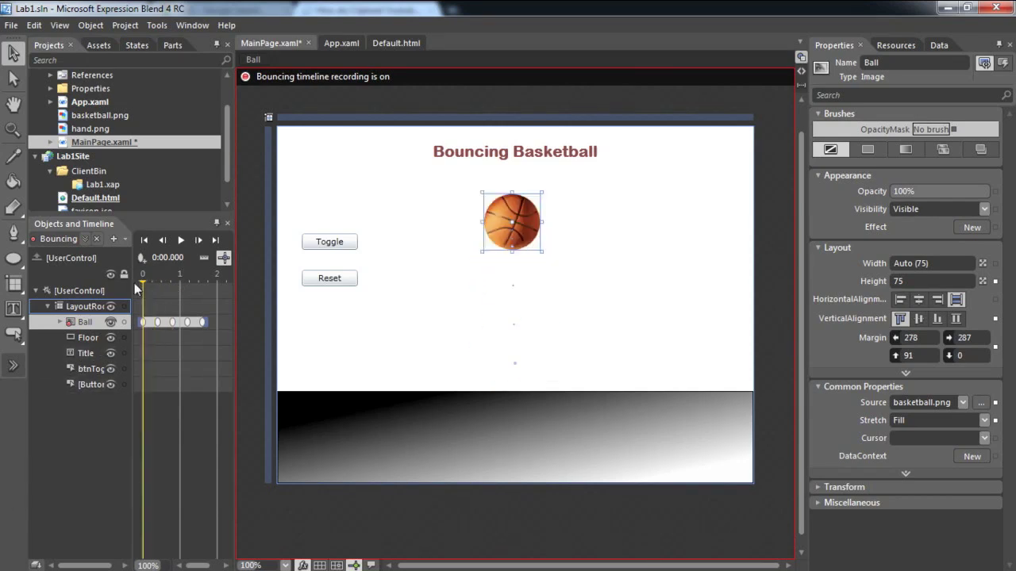
click(175, 244)
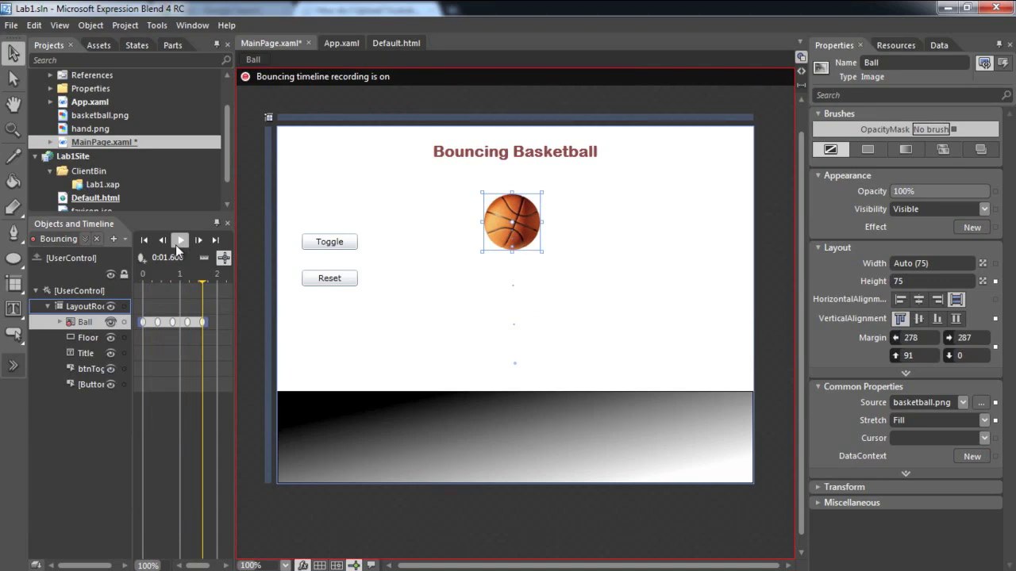
Lower the basketball further at the 0.4 s keyframe.
click(157, 321)
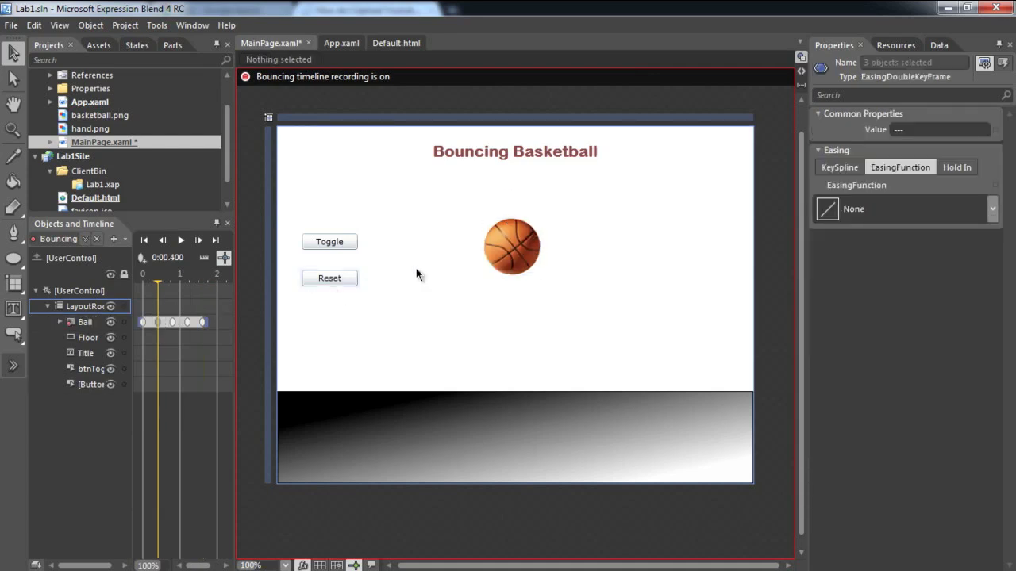
click(509, 256)
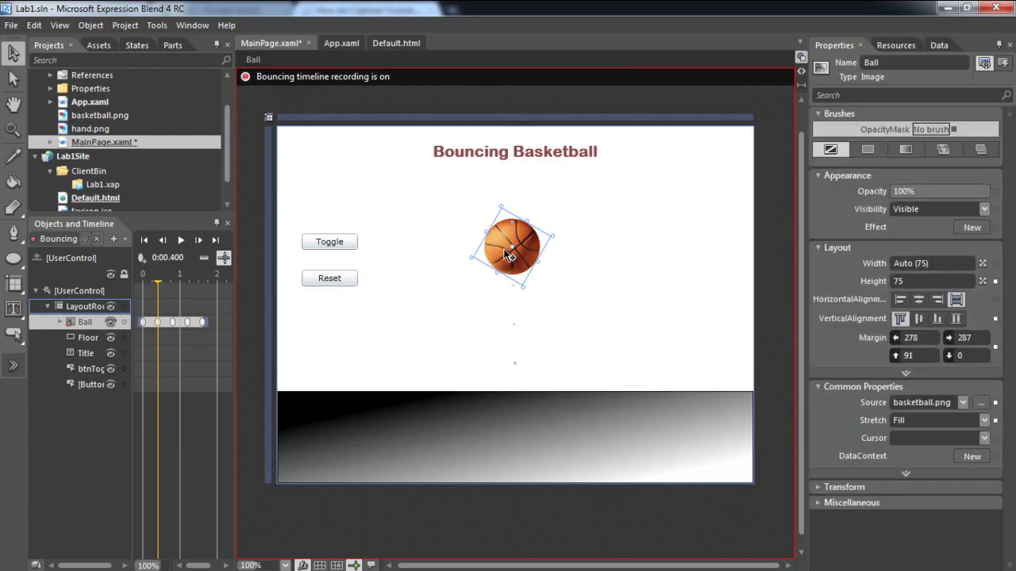
drag(507, 255, 508, 282)
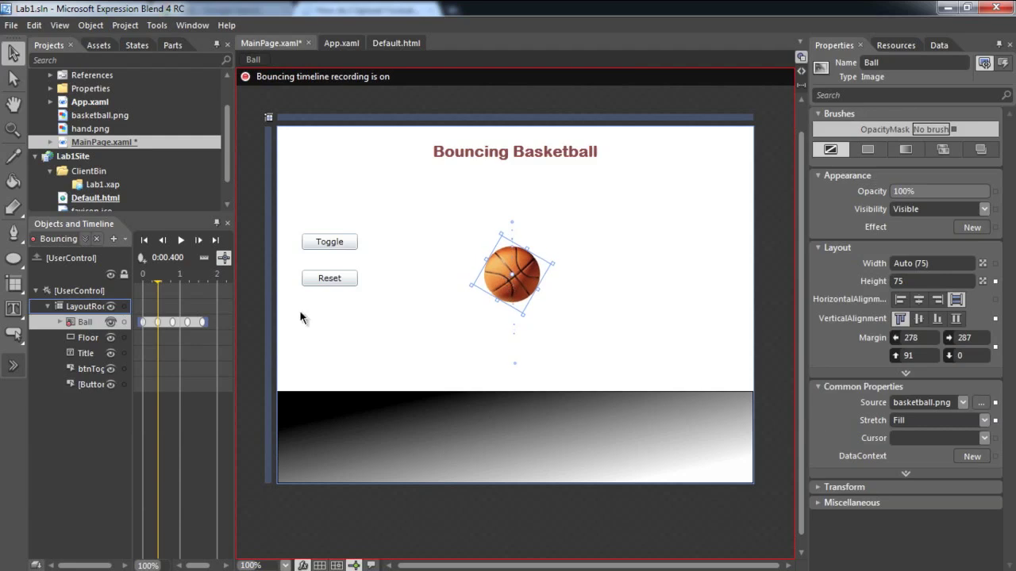
click(158, 321)
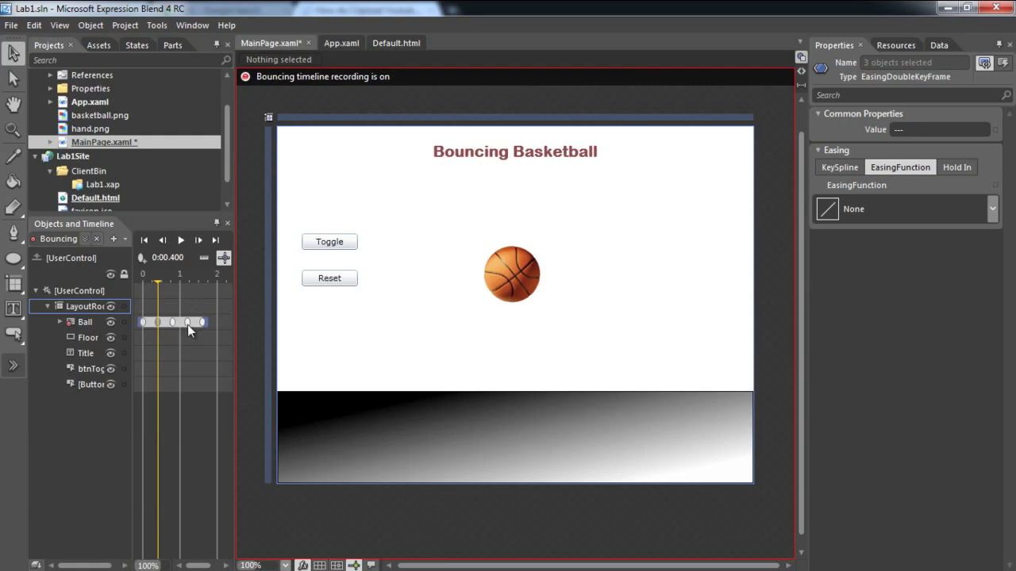
Replay the Bouncing animation from the start and turn off timeline recording.
click(187, 324)
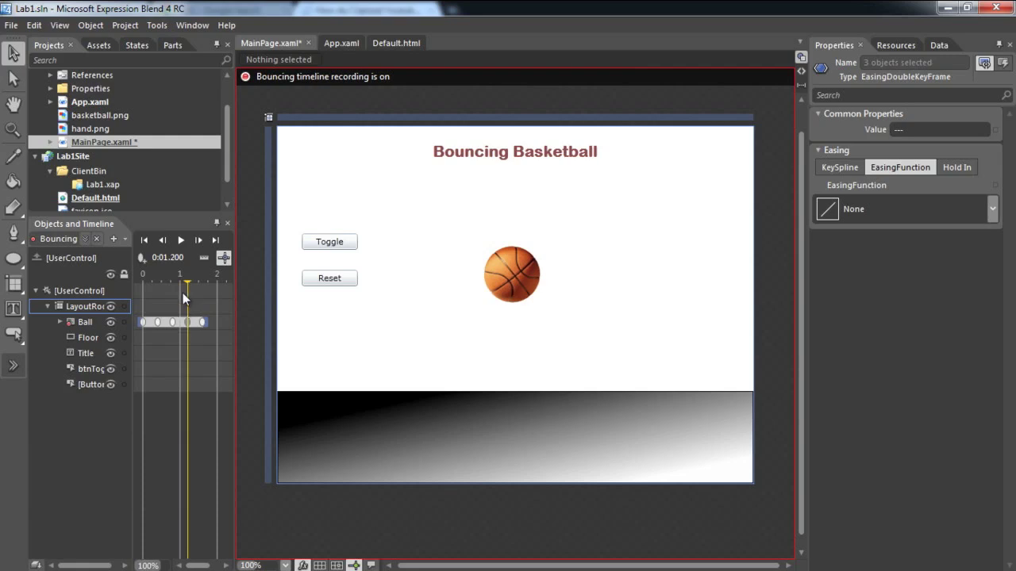
drag(187, 279, 145, 280)
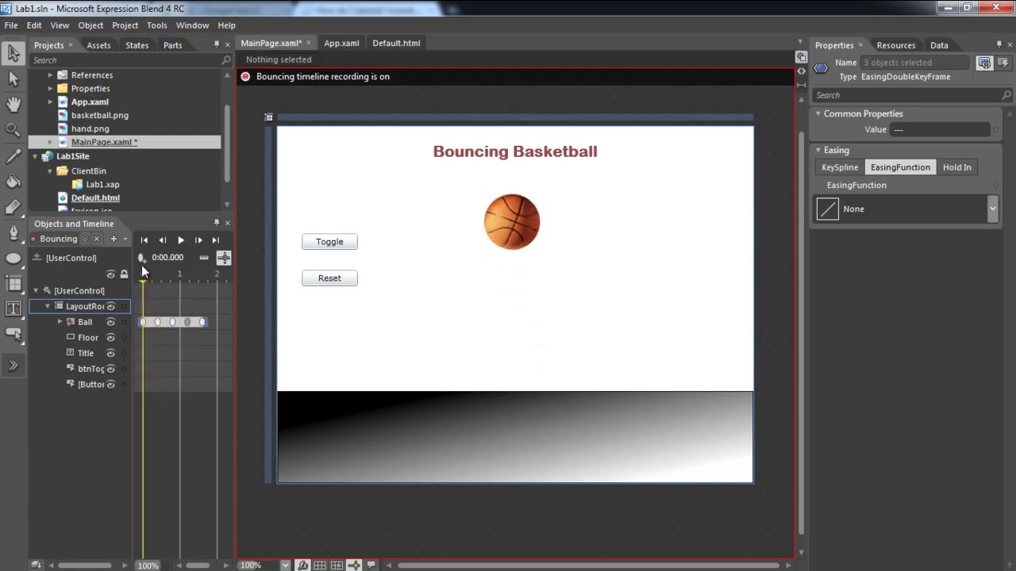
click(182, 241)
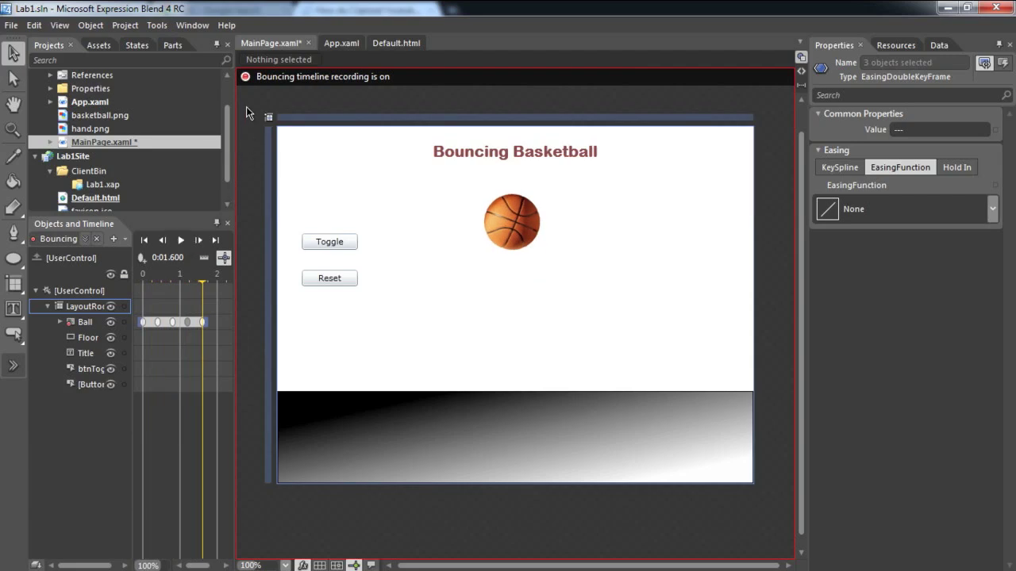
click(245, 77)
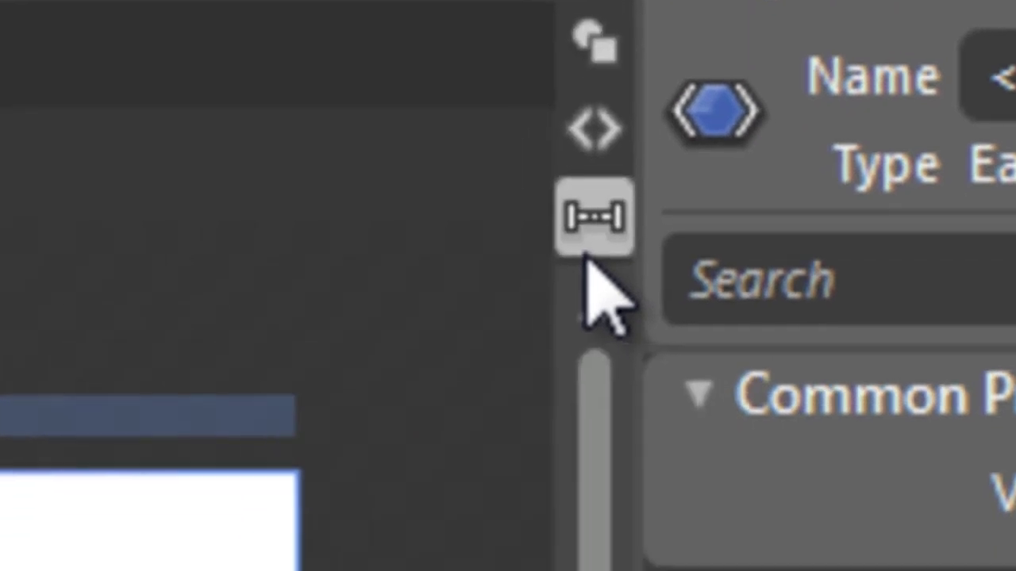
click(559, 262)
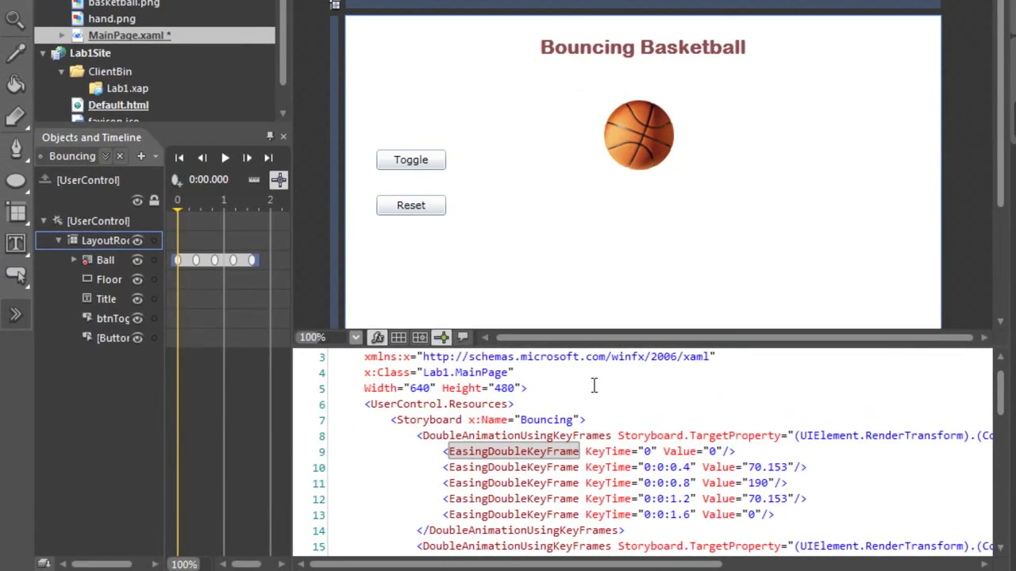
click(113, 300)
click(111, 315)
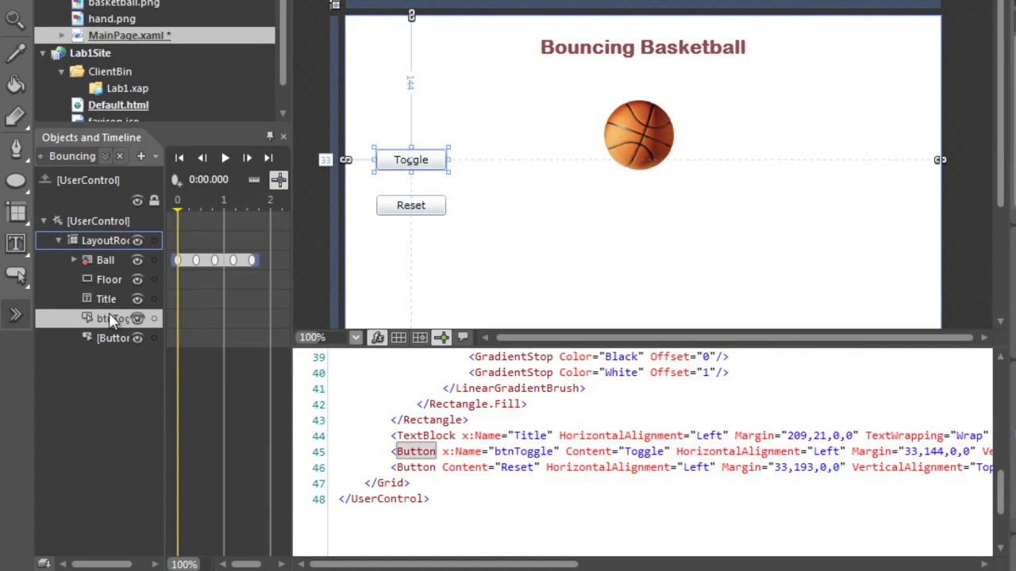
click(106, 339)
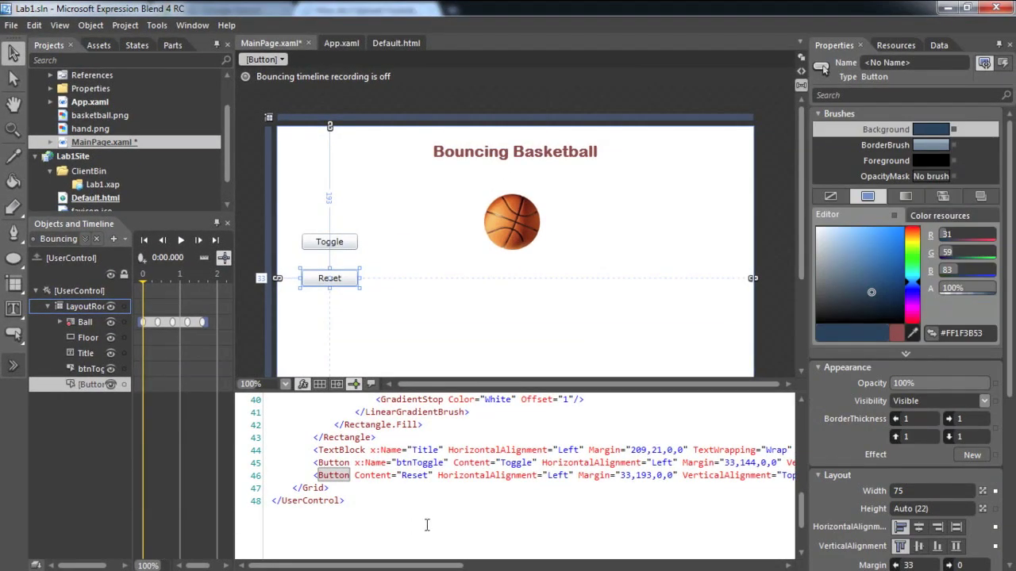
Set the Bouncing storyboard's RepeatBehavior to Forever.
scroll(426, 525, up, 9)
scroll(427, 526, up, 4)
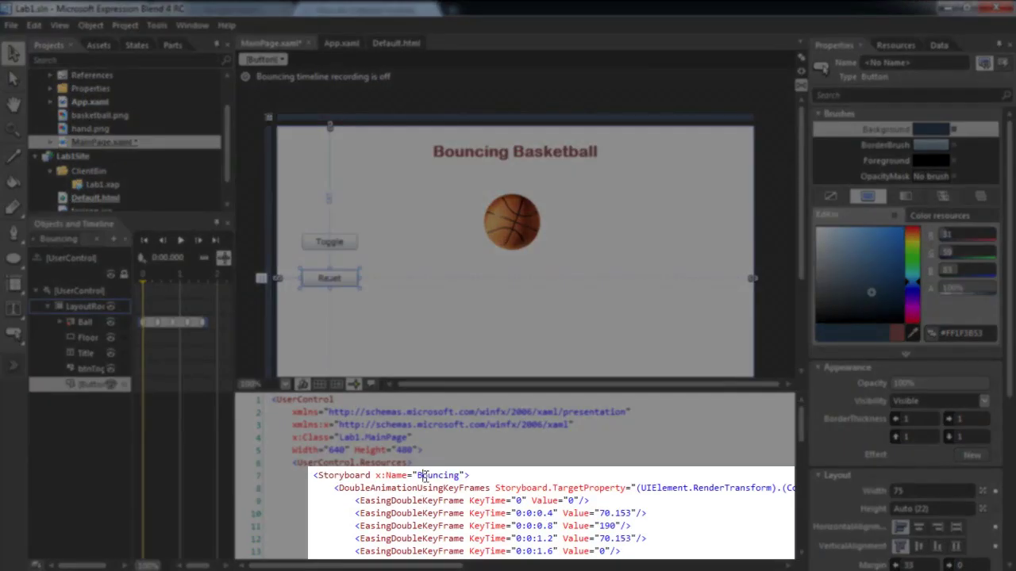
click(425, 476)
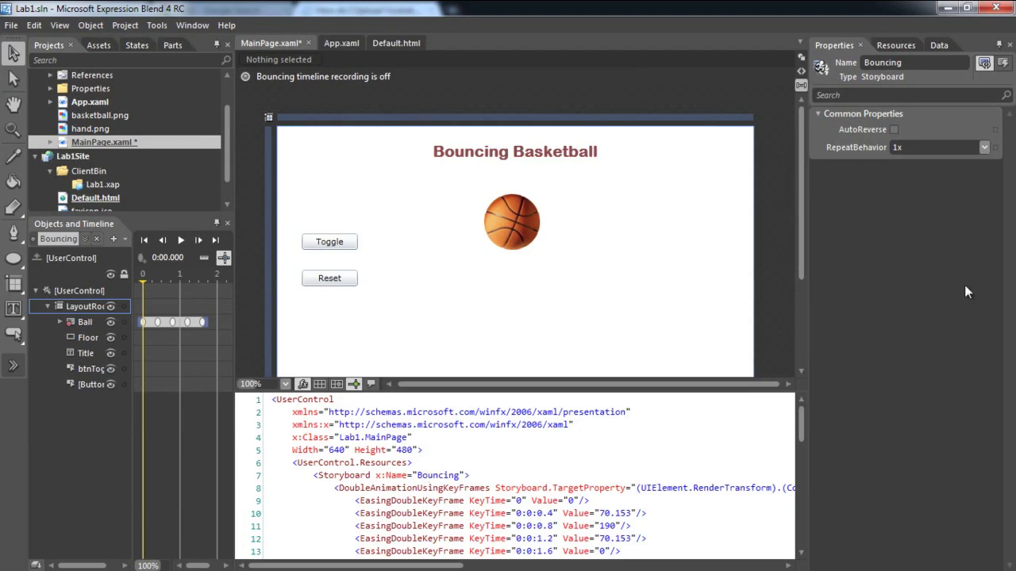
click(968, 147)
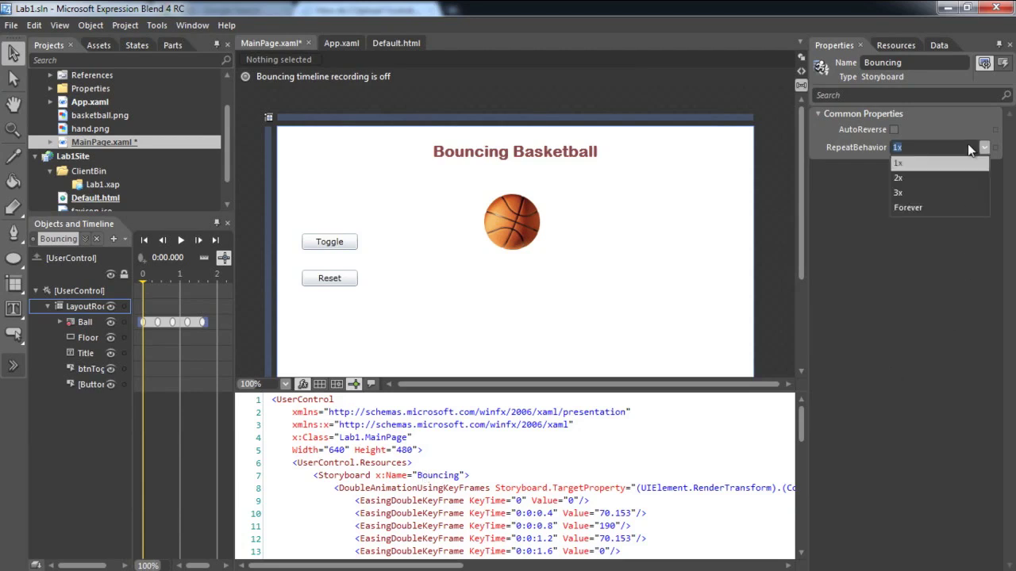
click(915, 204)
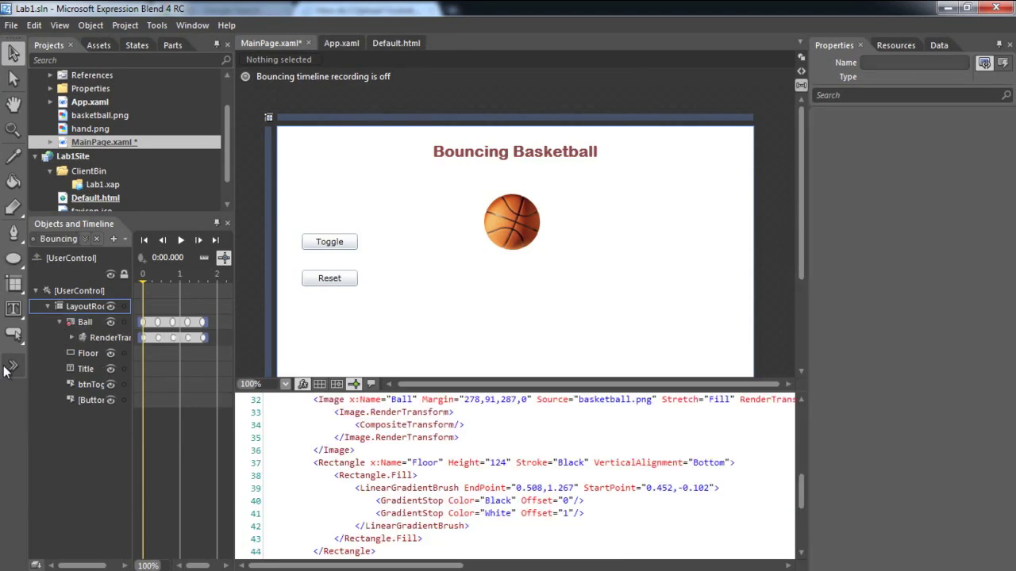
Attach a ControlStoryboardAction from Assets > Behaviors to the Ball.
click(12, 368)
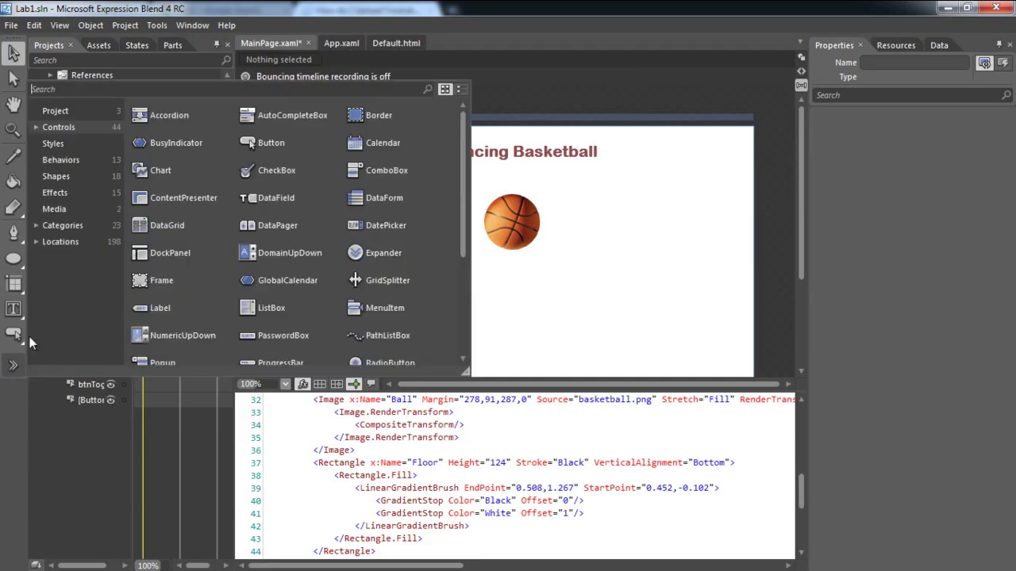
click(83, 163)
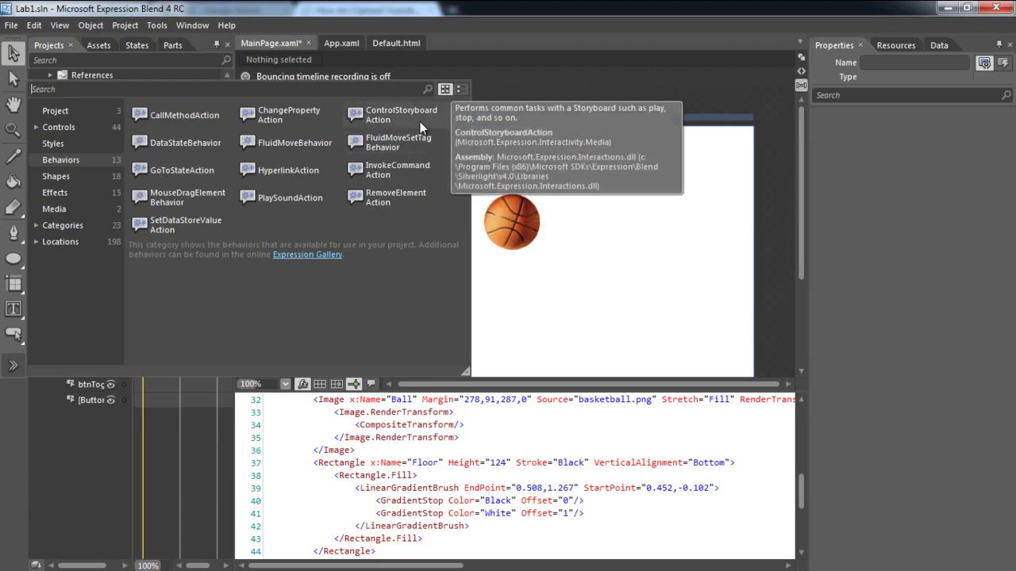
drag(420, 120, 87, 321)
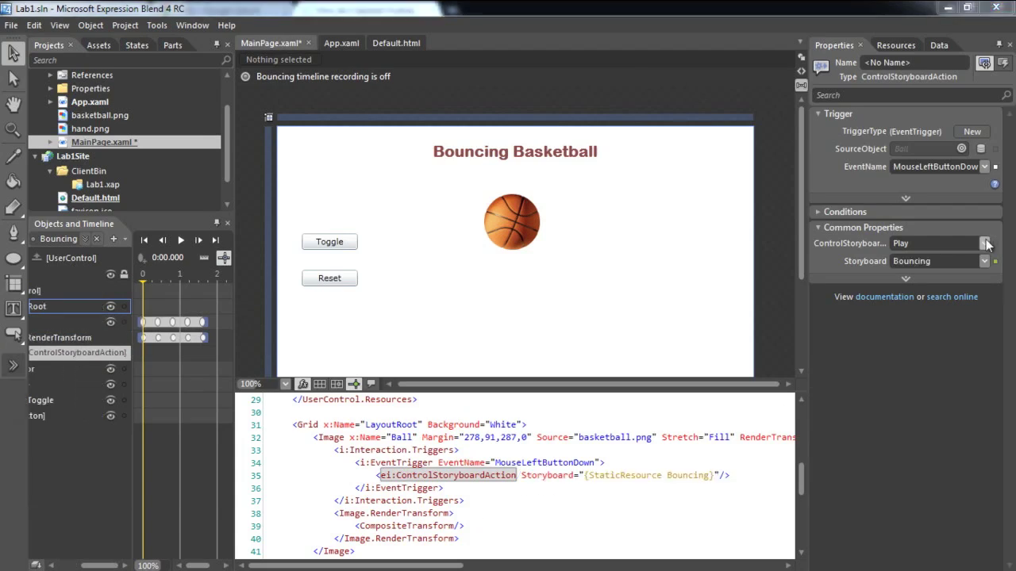
Set the action to Play the Bouncing storyboard on Loaded, and save MainPage.xaml.
click(983, 167)
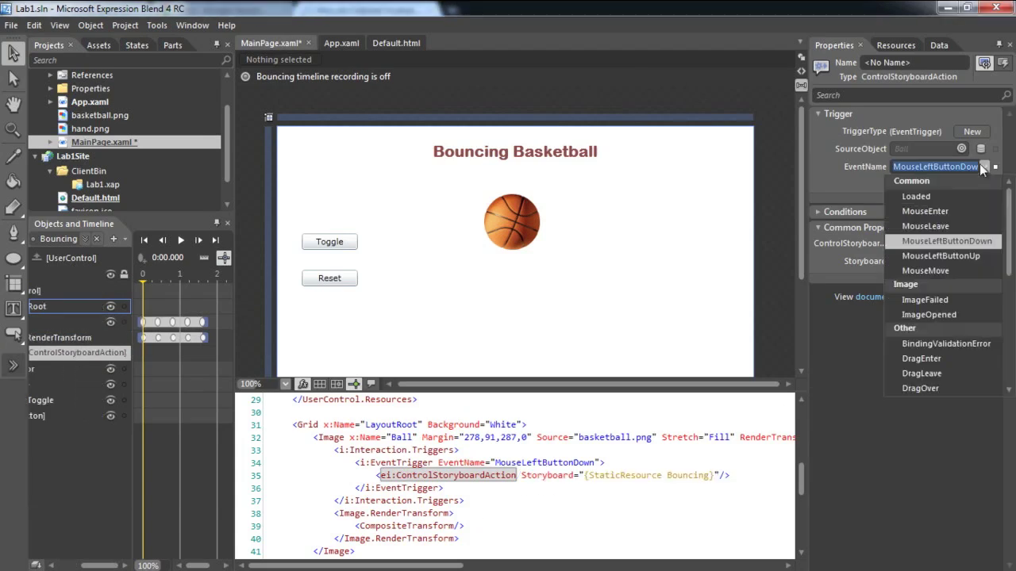
click(952, 200)
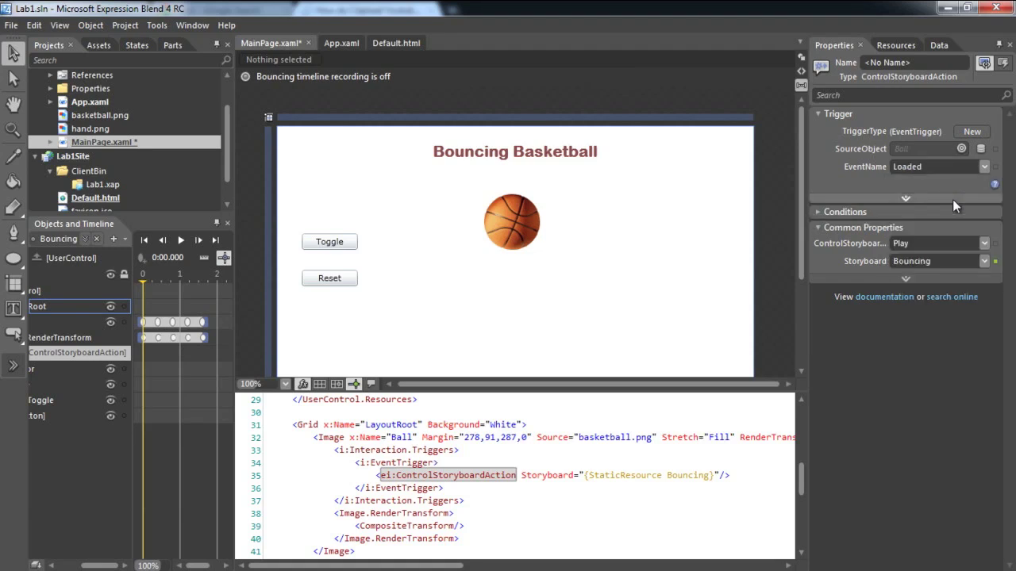
click(954, 245)
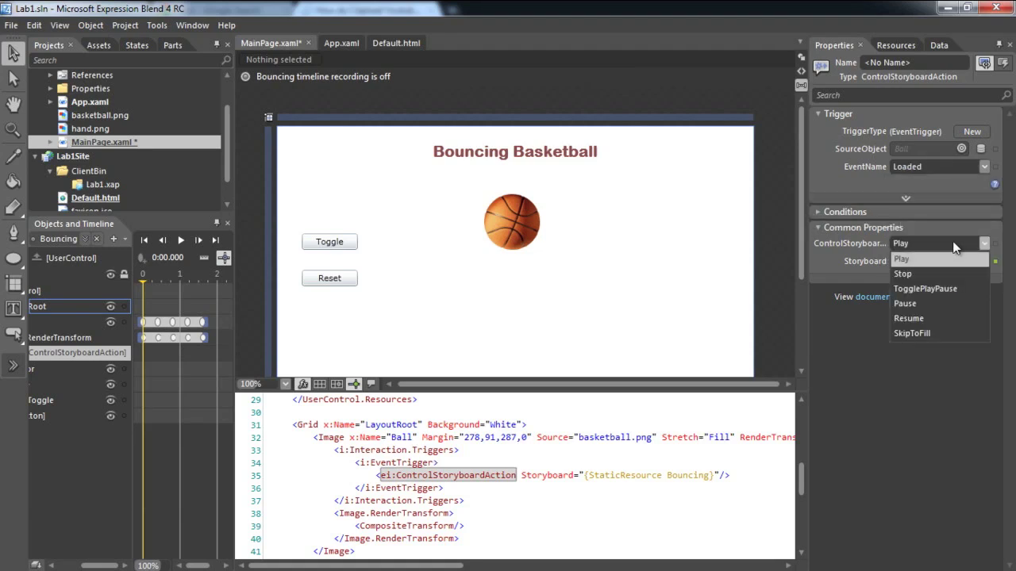
click(953, 244)
click(957, 261)
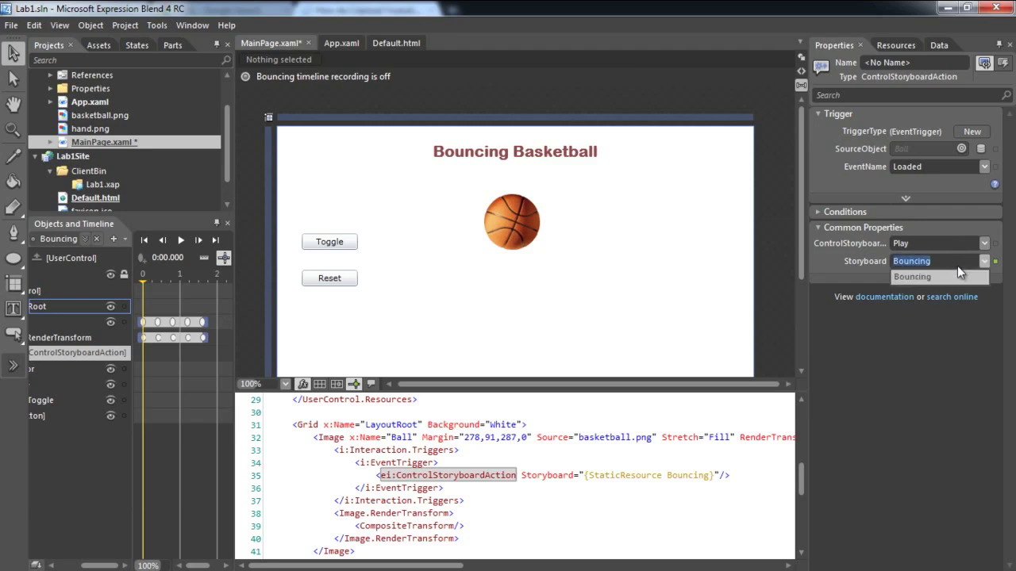
click(957, 266)
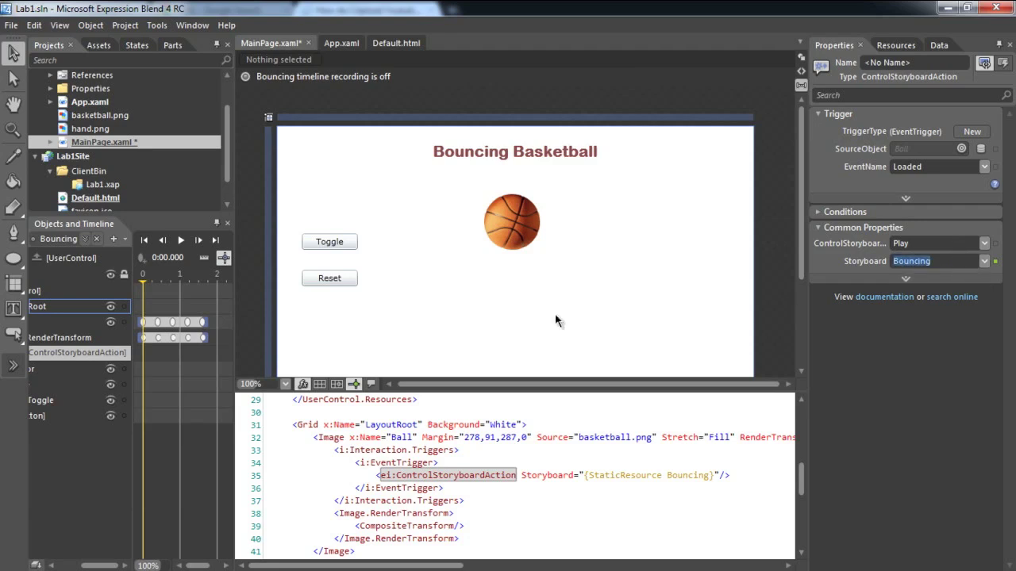
key(ctrl+s)
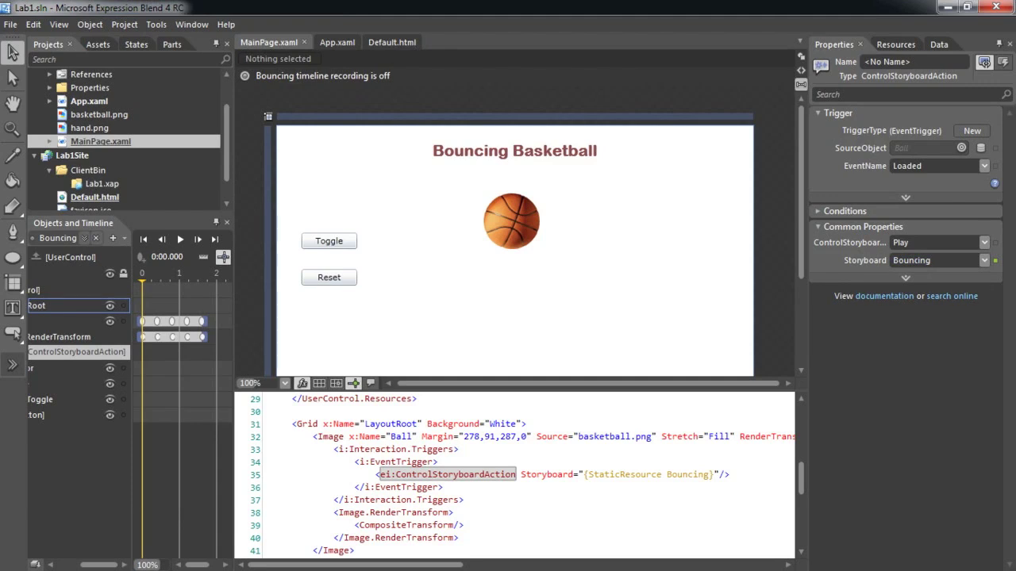
key(F5)
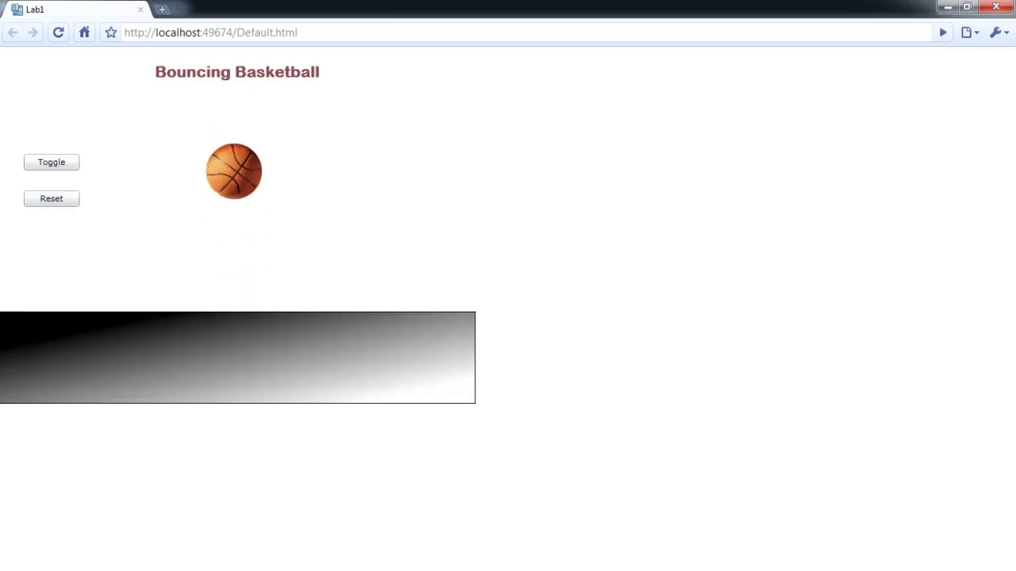
key(alt+F4)
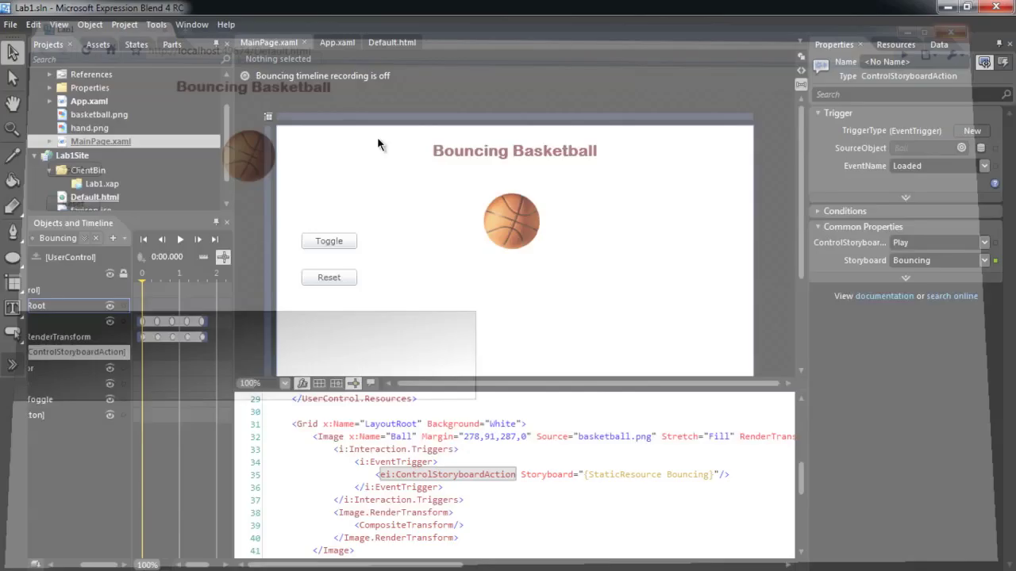
Attach a ControlStoryboardAction to btnToggle and another to the Reset button.
click(12, 366)
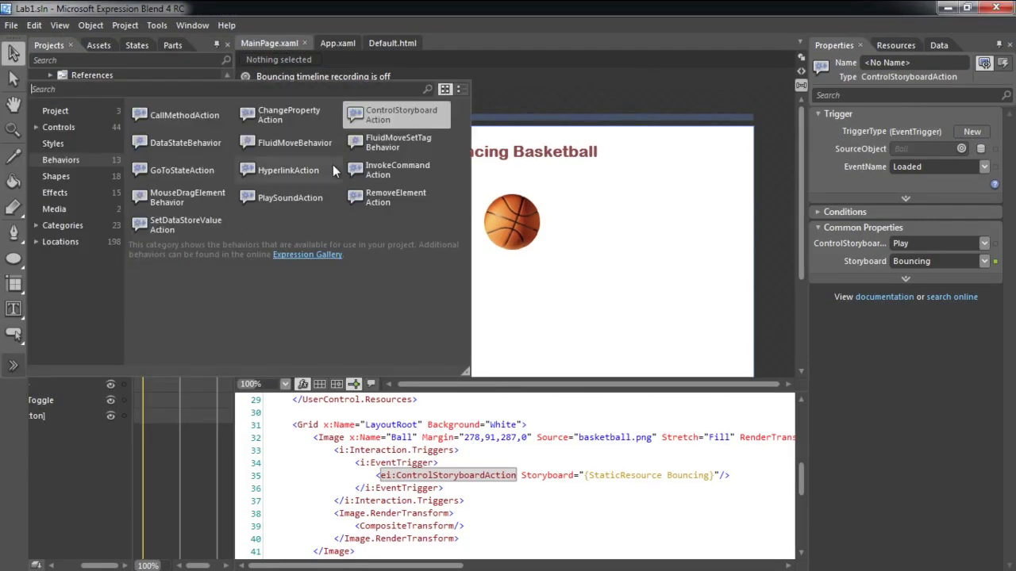
drag(391, 119, 53, 397)
click(12, 365)
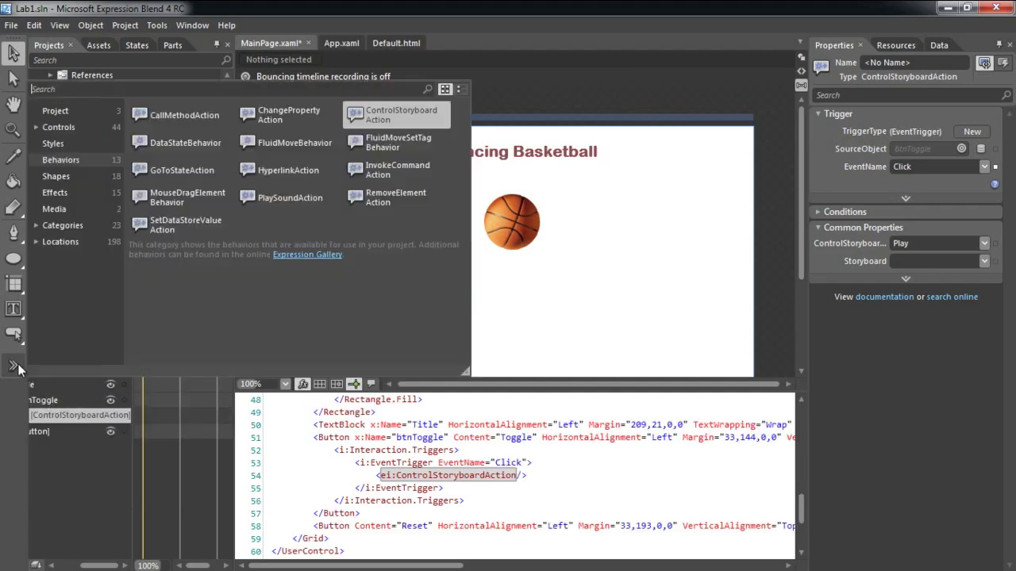
drag(389, 116, 33, 431)
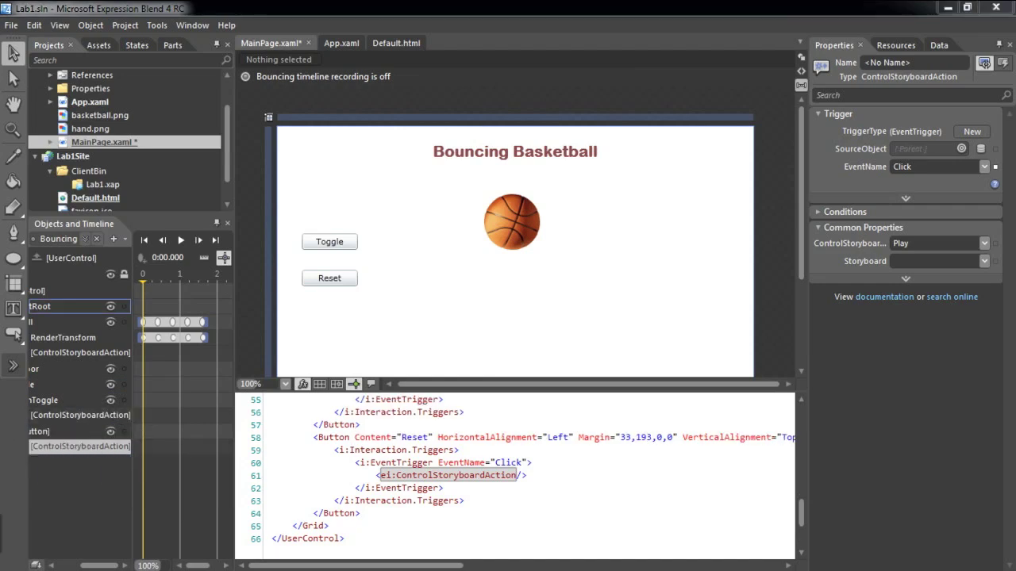
drag(99, 566, 75, 568)
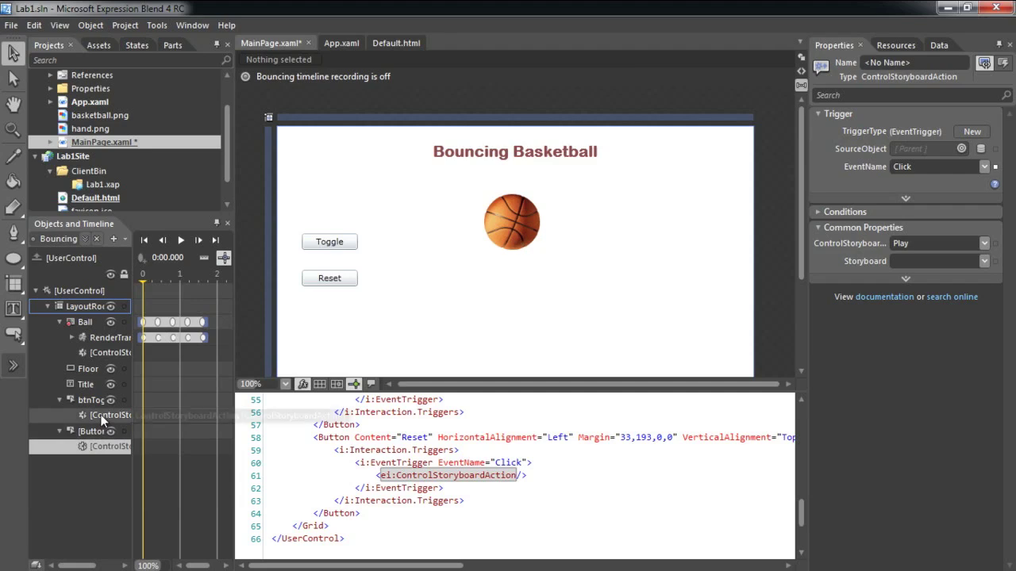
Set the Toggle button's action to TogglePlayPause on Click, targeting the Bouncing storyboard.
click(102, 416)
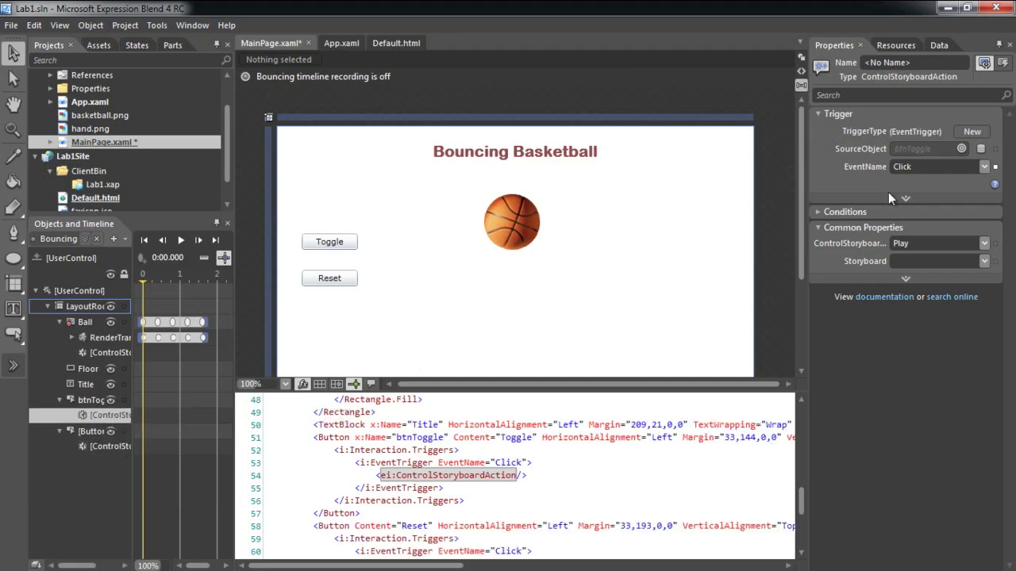
click(924, 168)
click(924, 171)
click(919, 243)
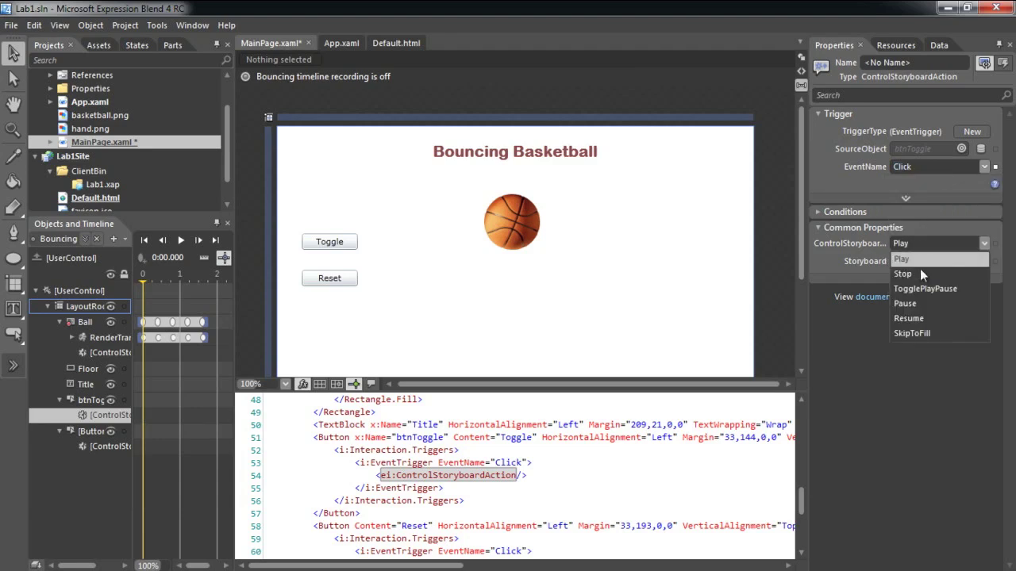
click(919, 289)
click(927, 264)
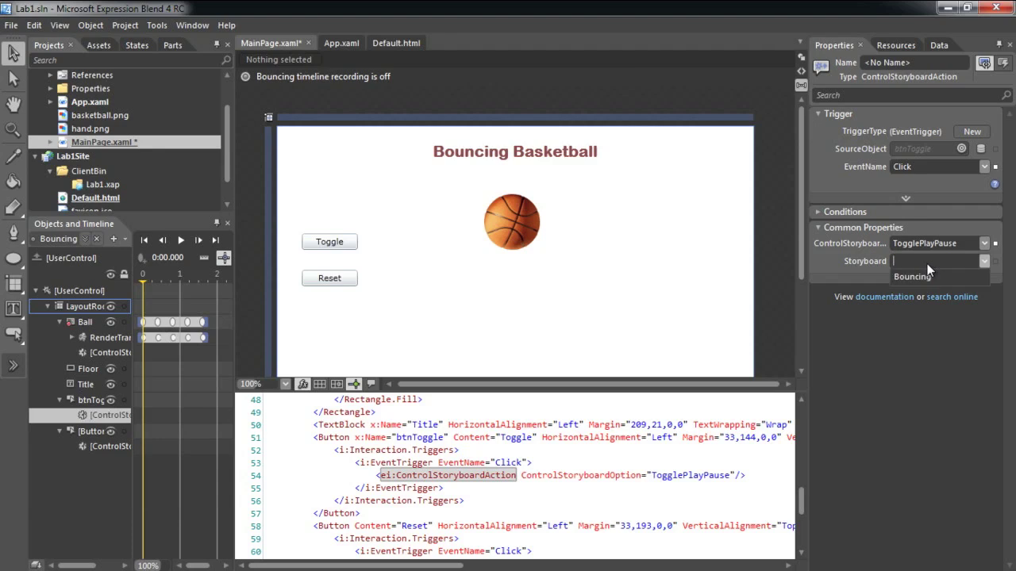
click(924, 277)
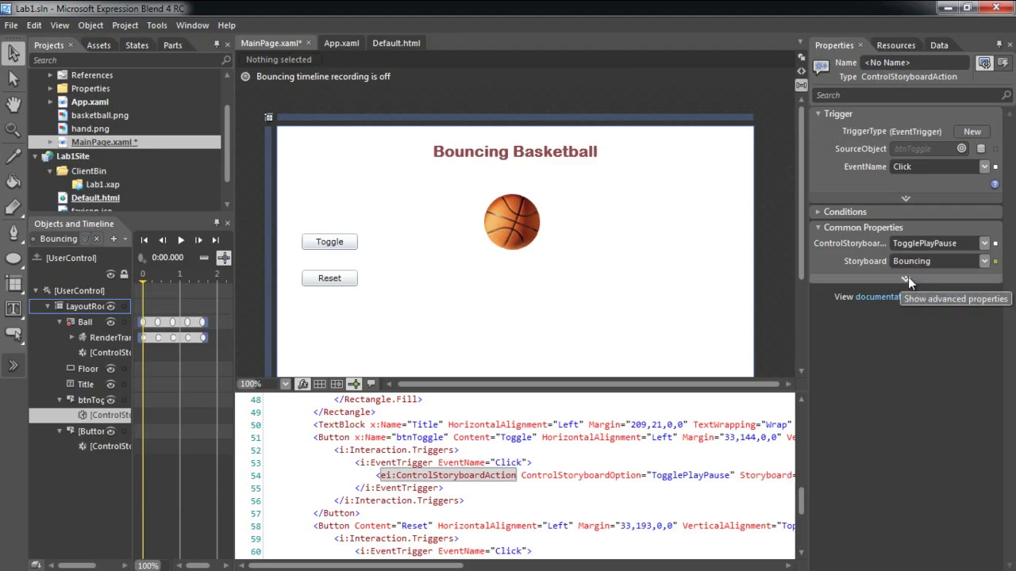
Point the Reset button's Stop action at the Bouncing storyboard.
click(122, 448)
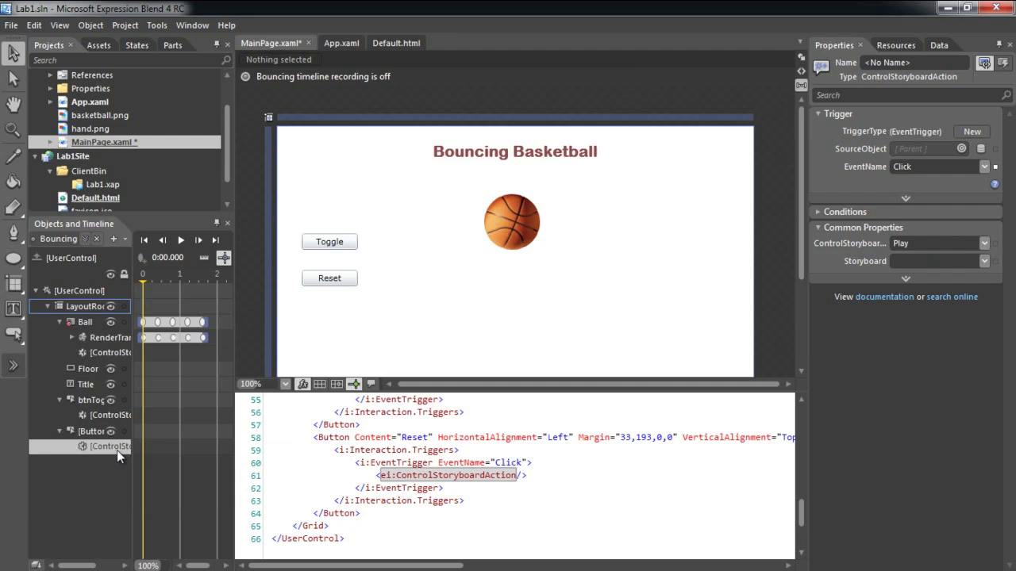
click(905, 262)
click(909, 277)
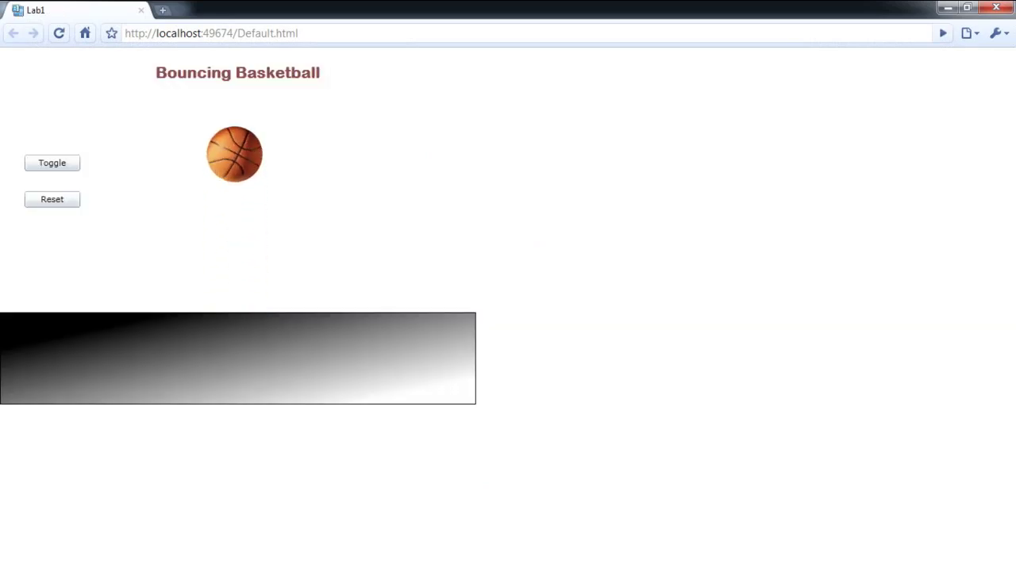
Use Toggle to pause and resume the bouncing ball, then Reset it to the top.
click(72, 165)
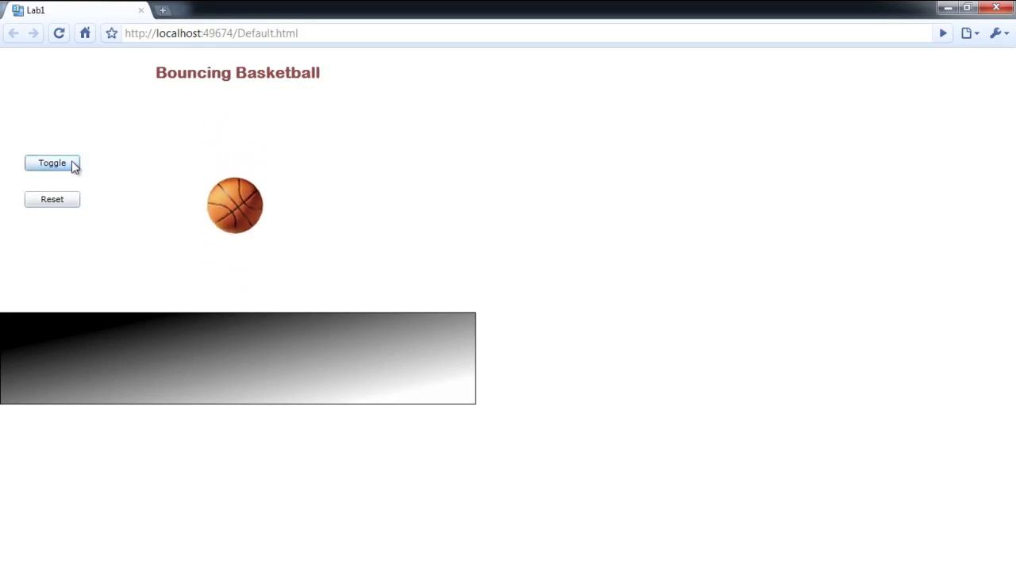
click(72, 165)
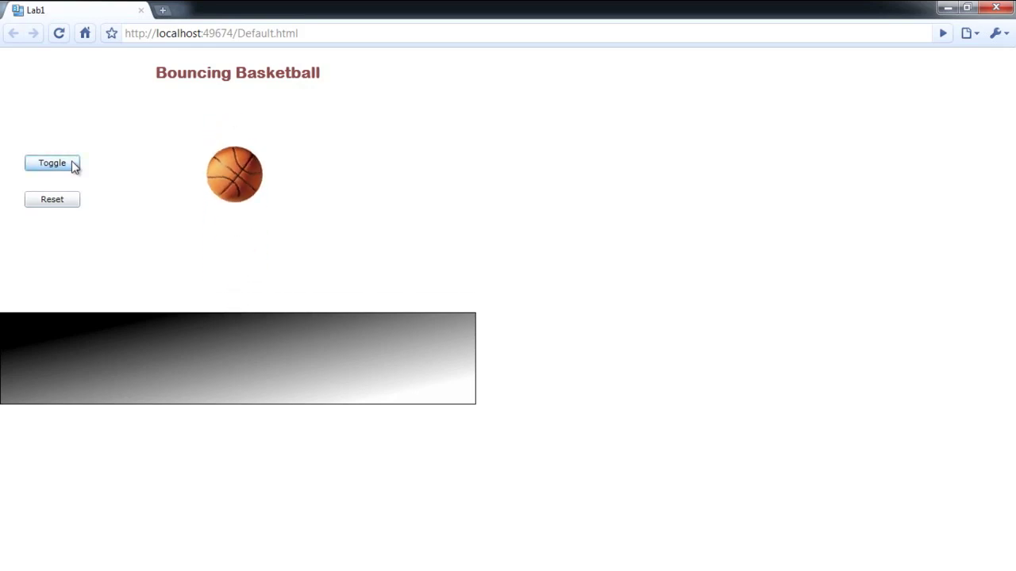
click(73, 165)
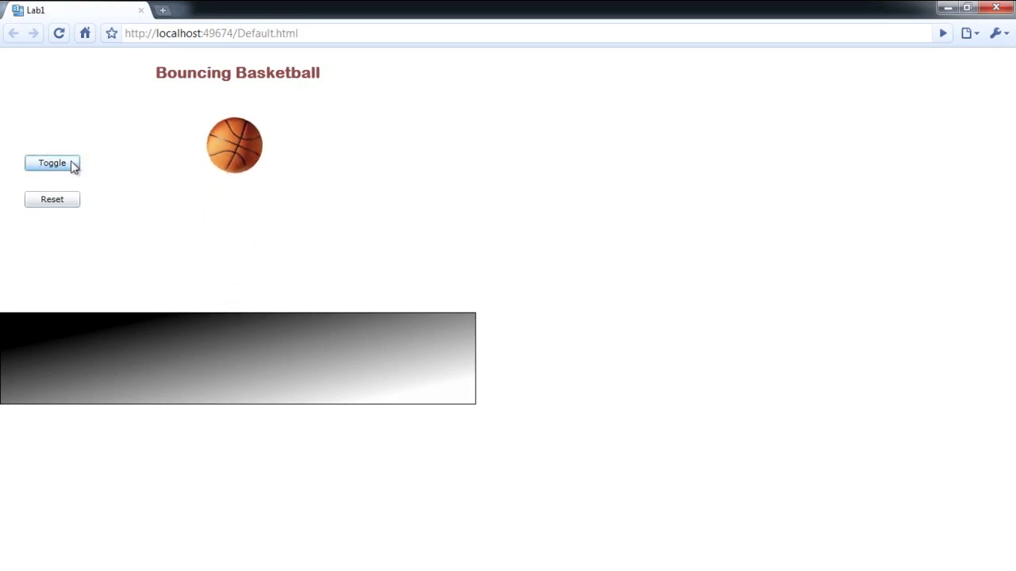
click(71, 204)
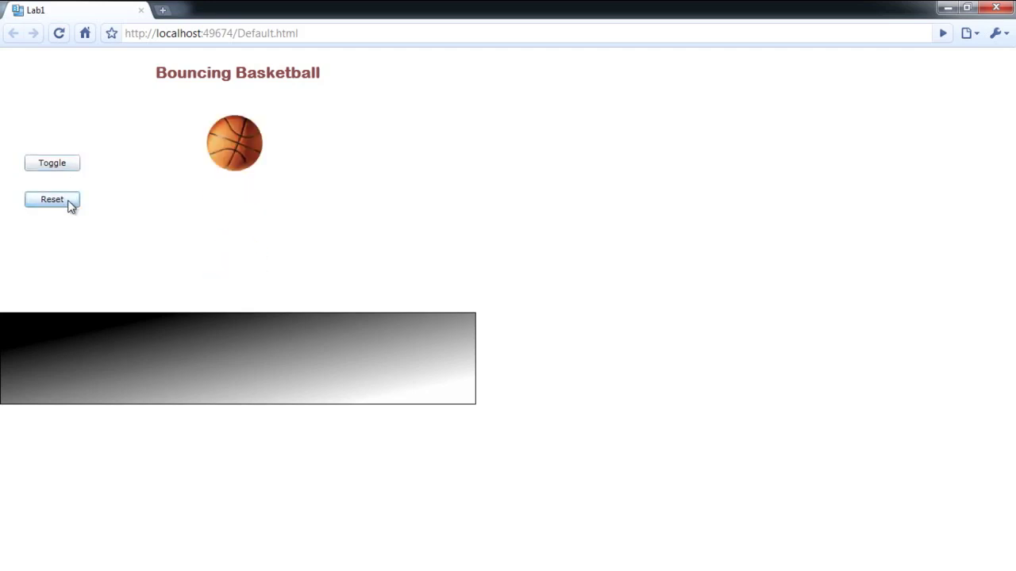